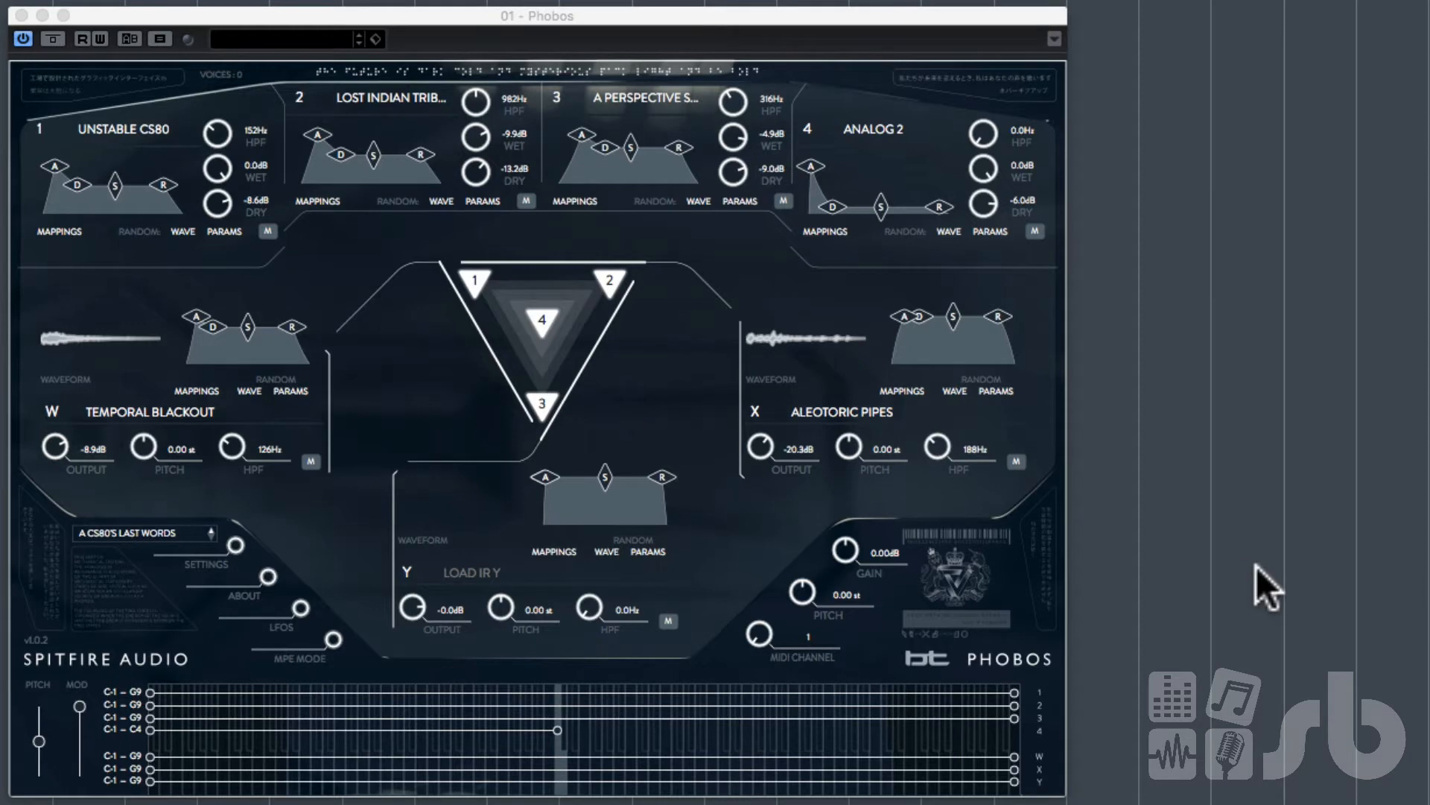
Step: Browse the artist preset submenus and load the DEFAULT STATE factory preset
left_click(188, 533)
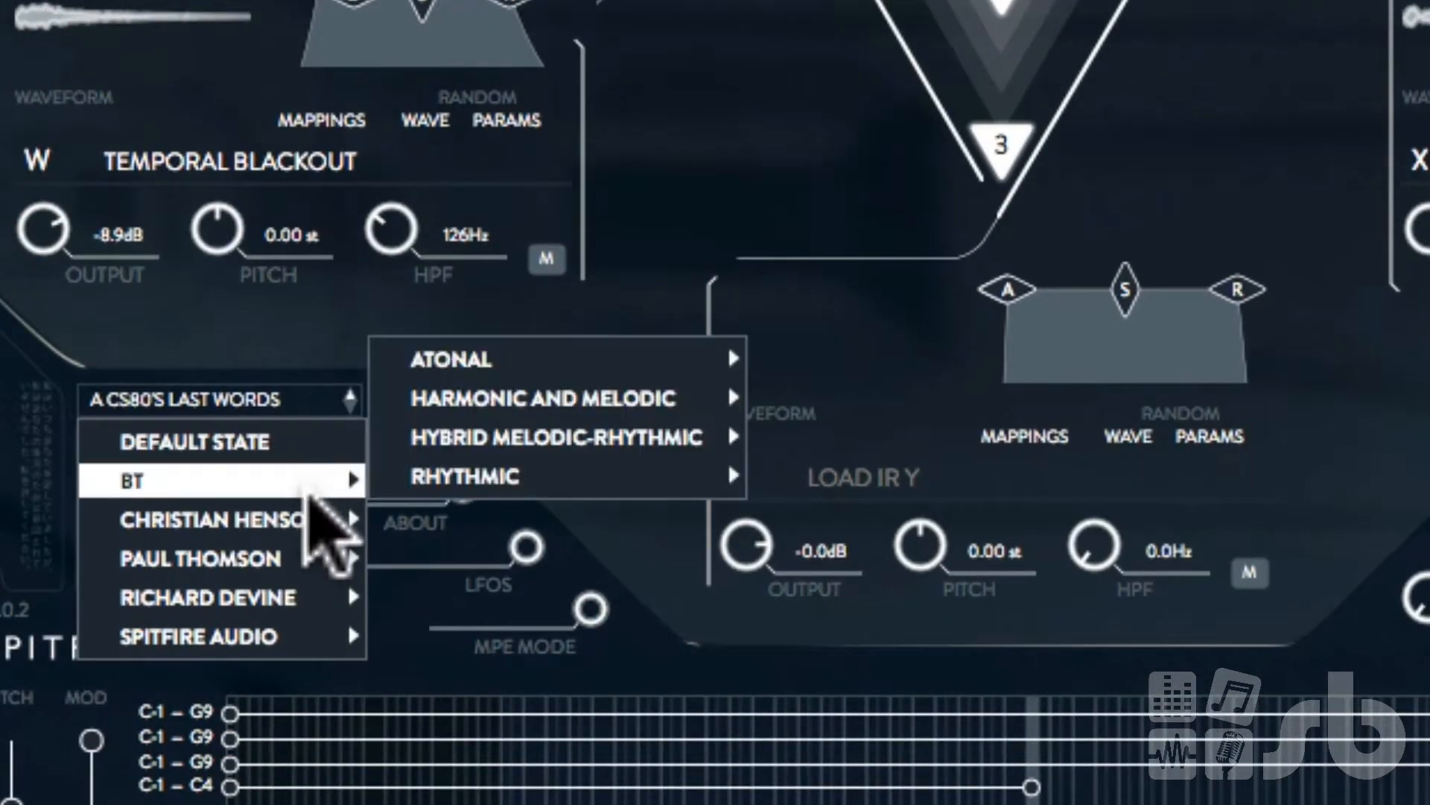
mouse_move(240, 566)
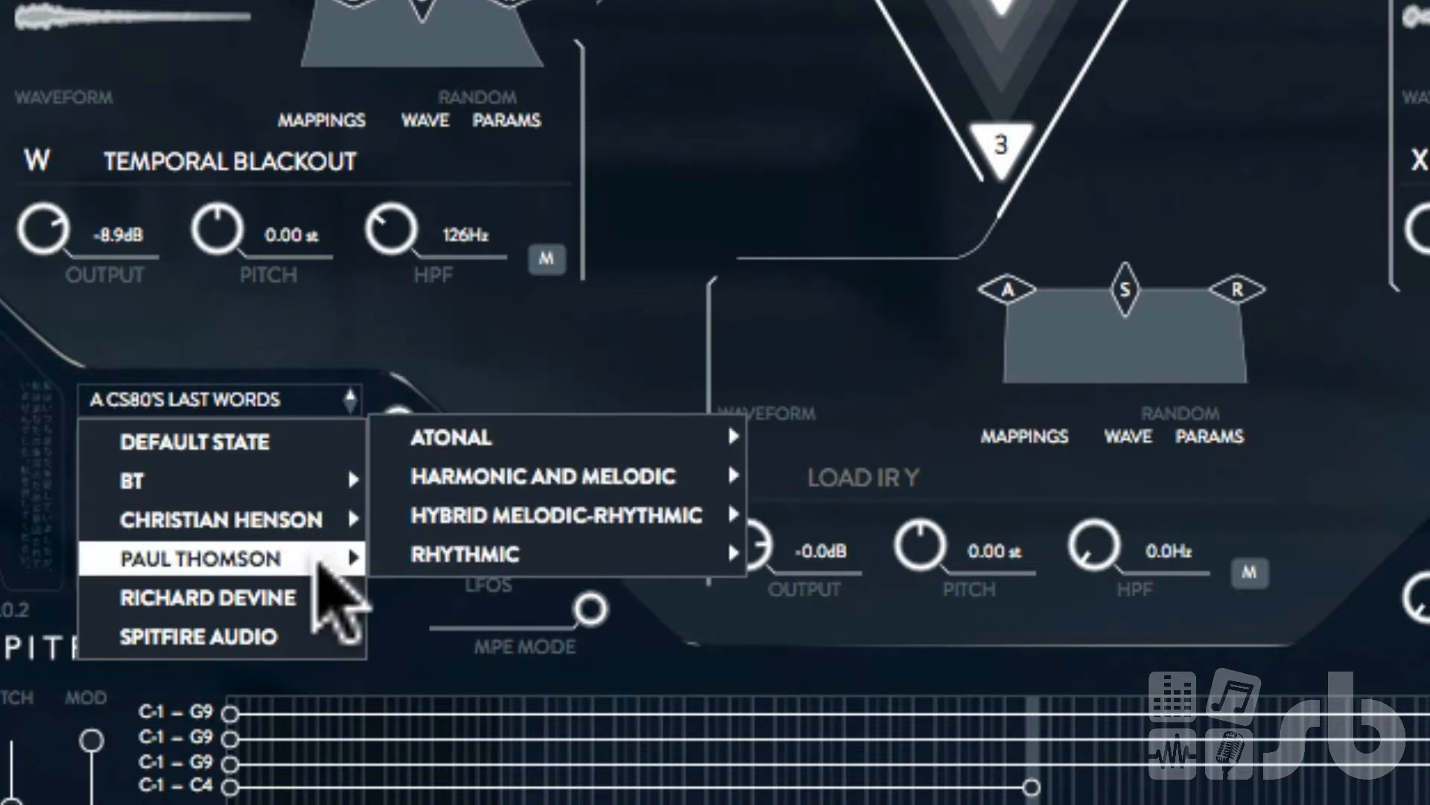
mouse_move(305, 484)
mouse_move(300, 568)
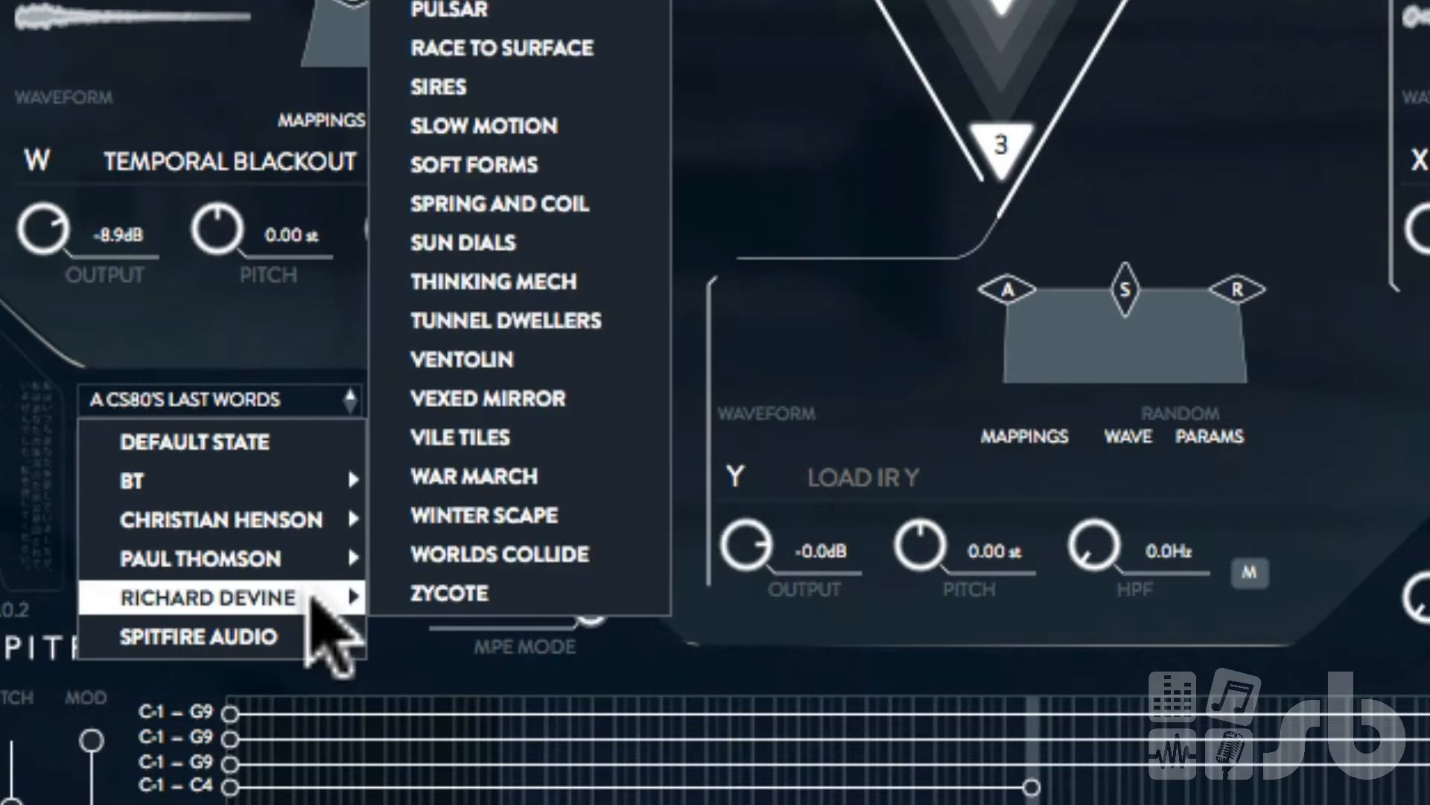
mouse_move(301, 633)
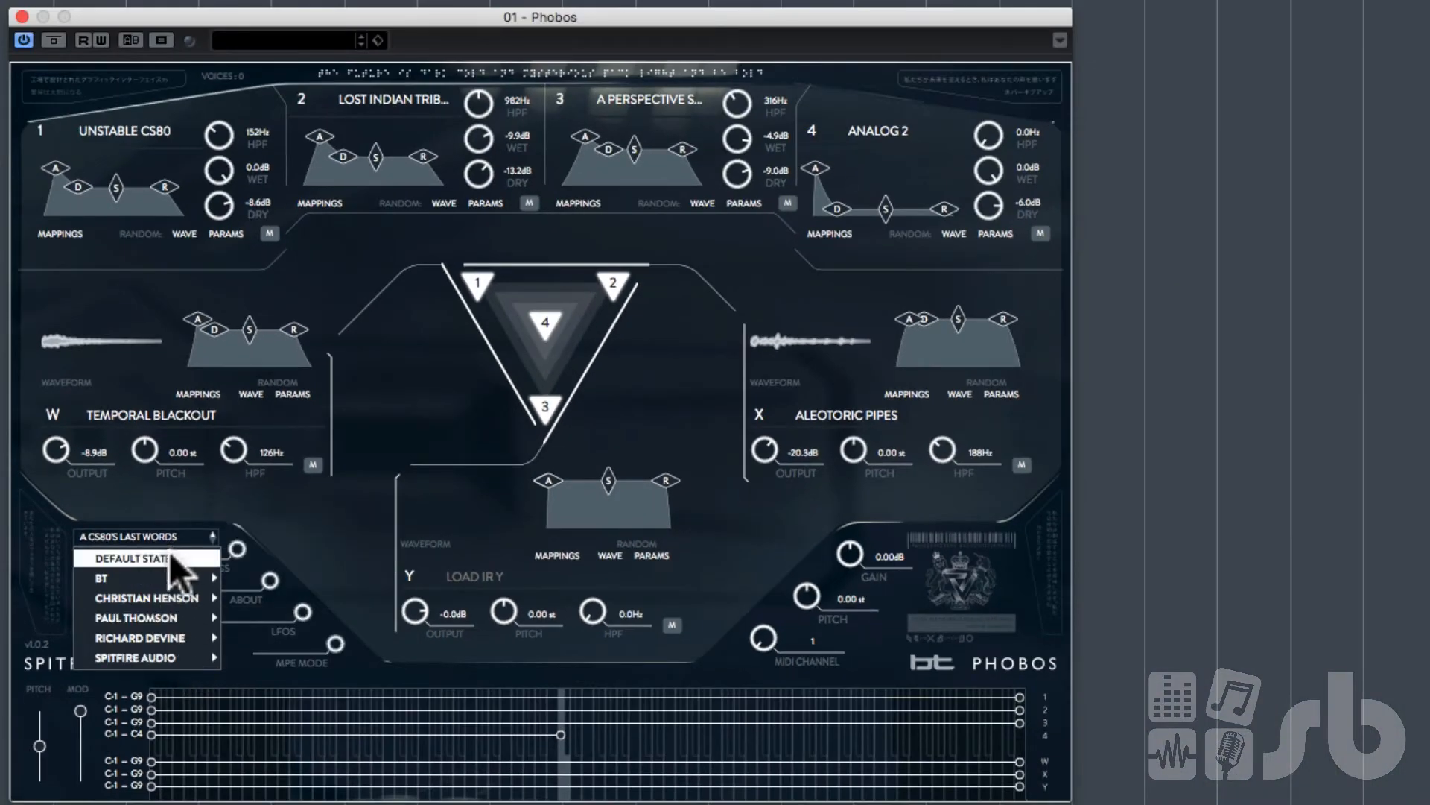
left_click(168, 553)
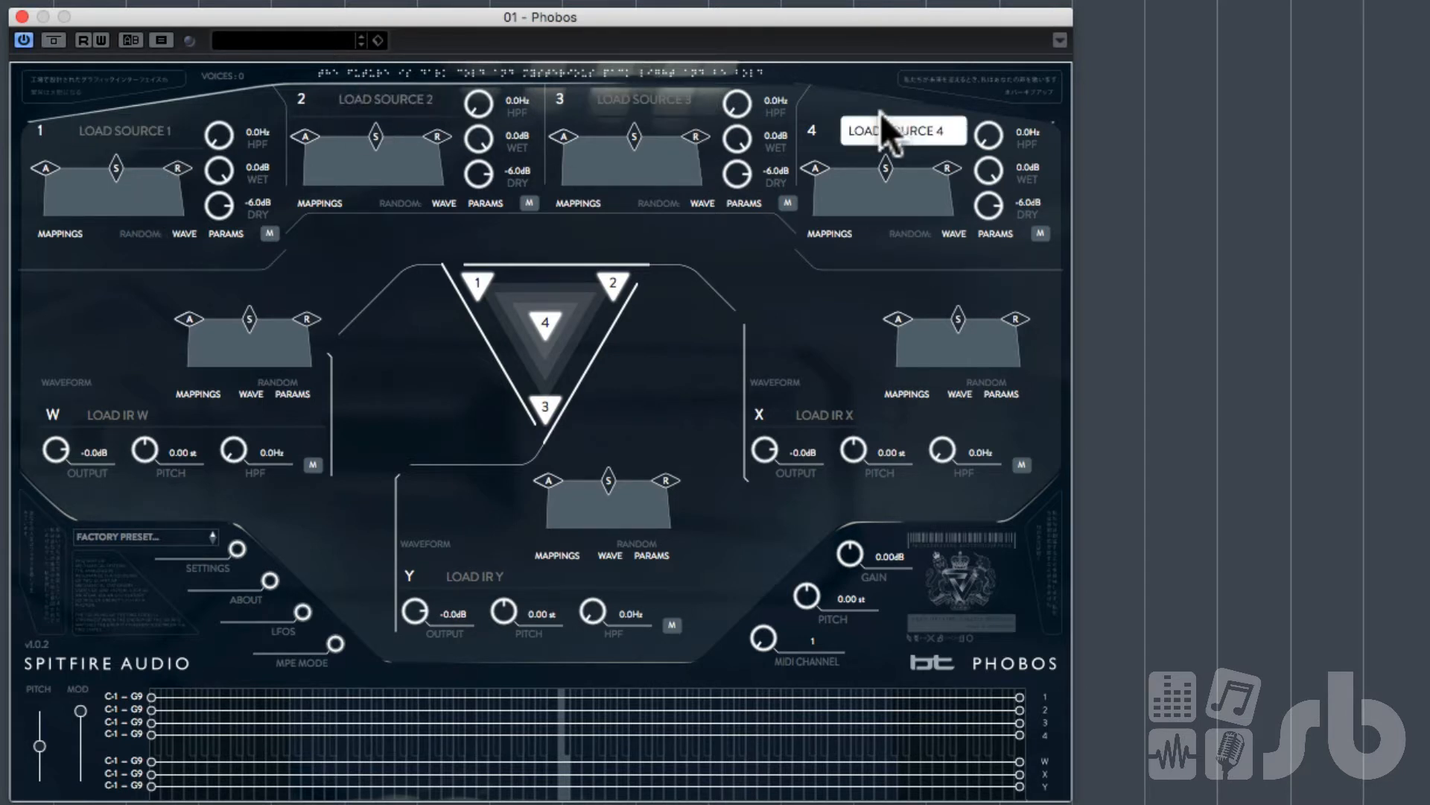
Step: Open source 1's sample browser and scroll through the list of available sounds
left_click(127, 132)
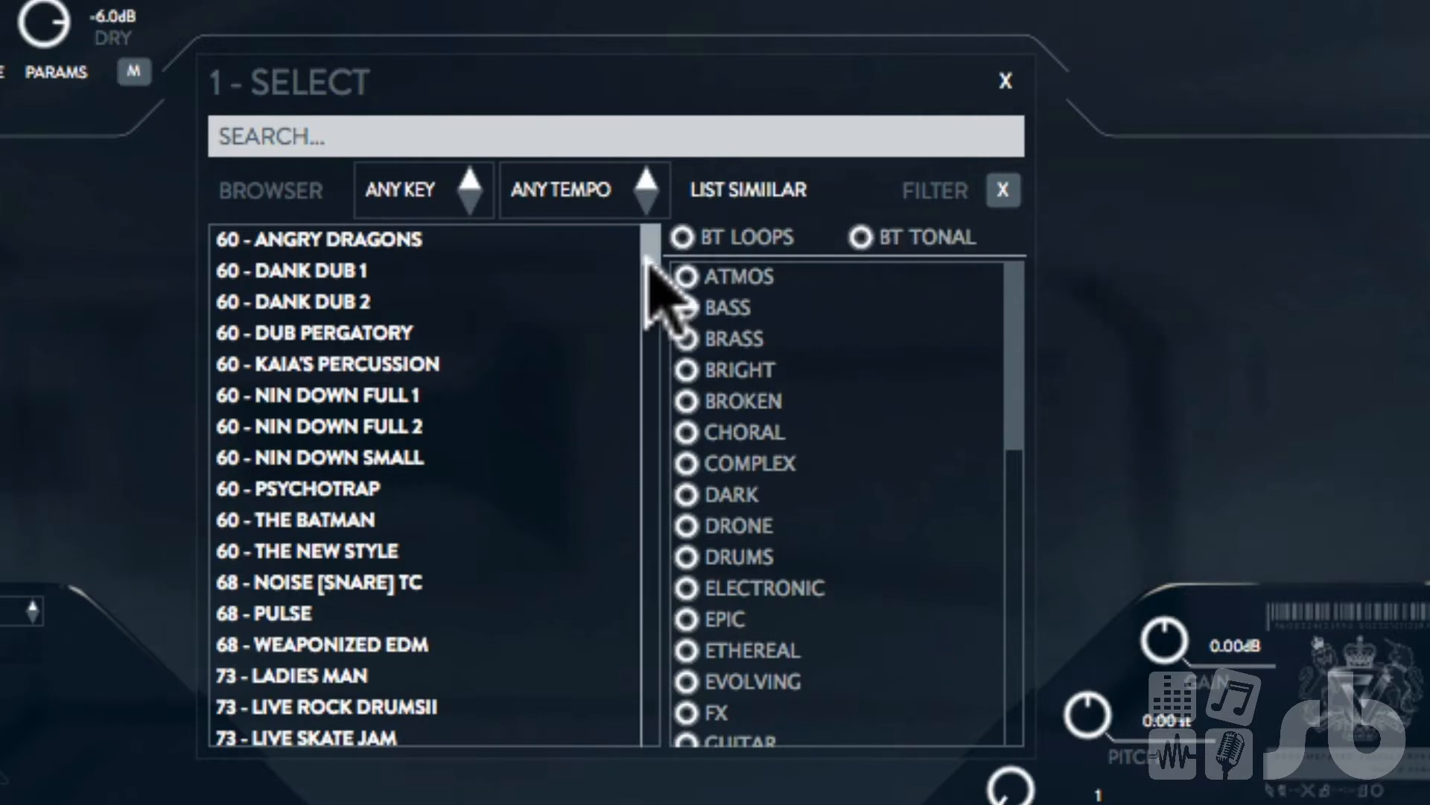
left_click_drag(660, 319, 639, 211)
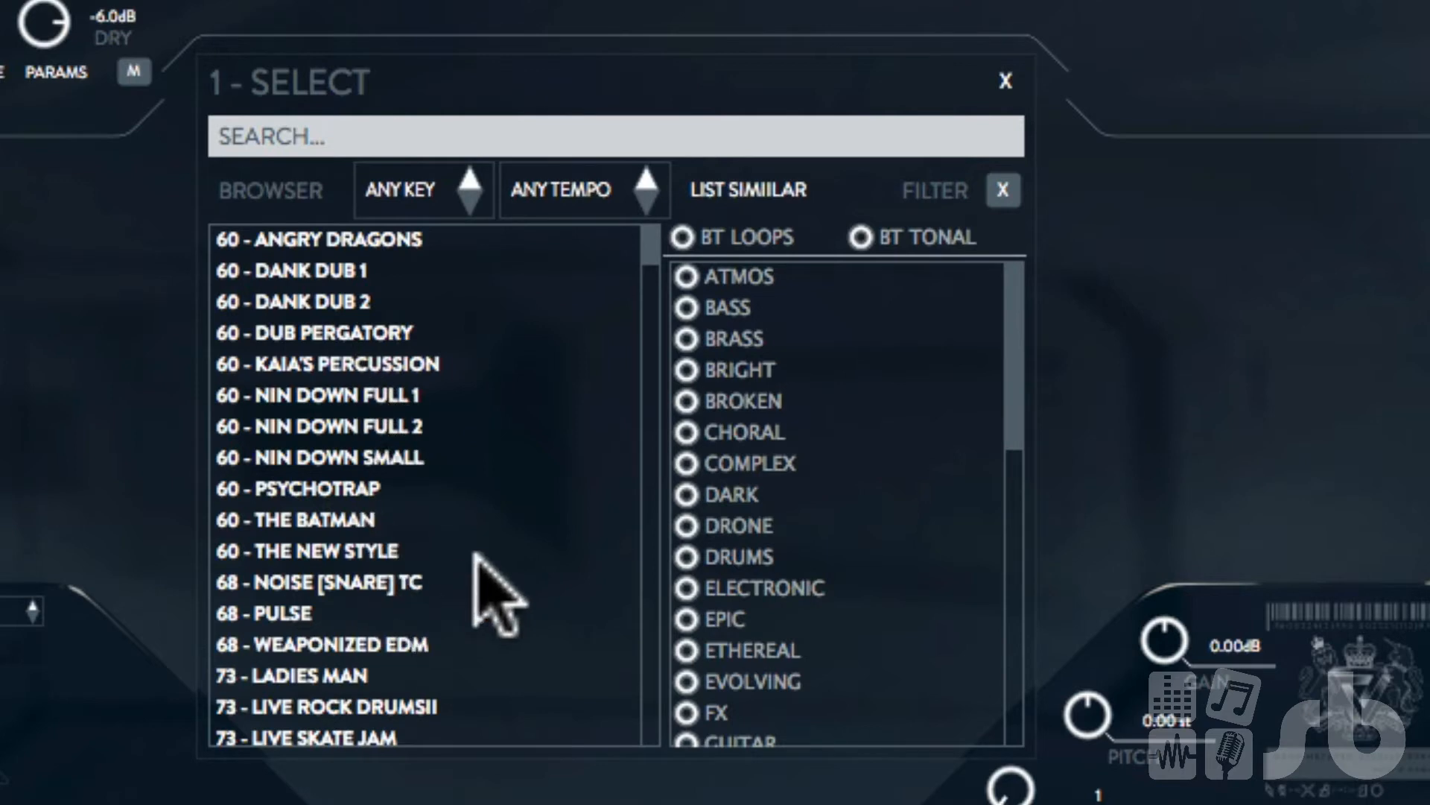
left_click_drag(654, 227, 685, 422)
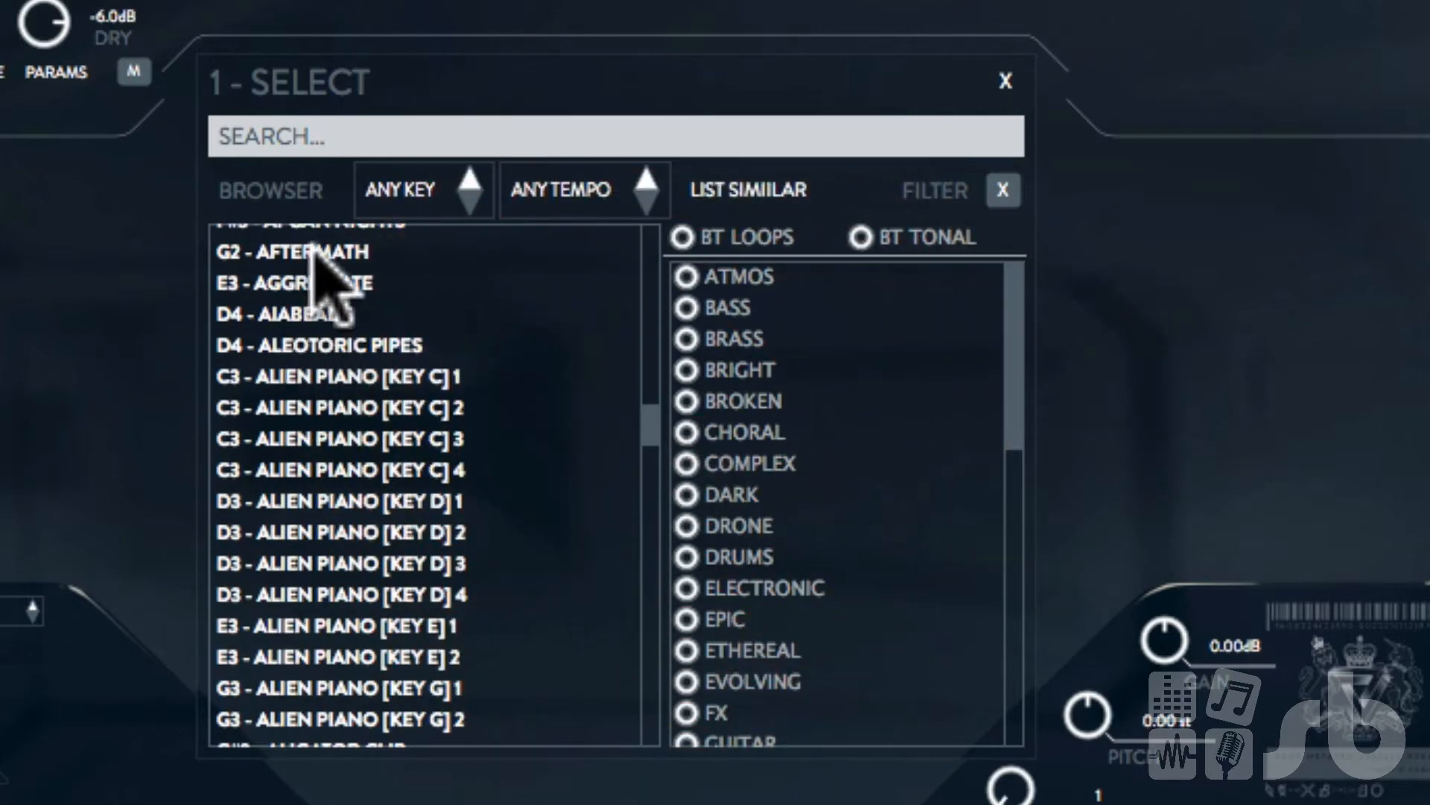
left_click_drag(651, 419, 646, 432)
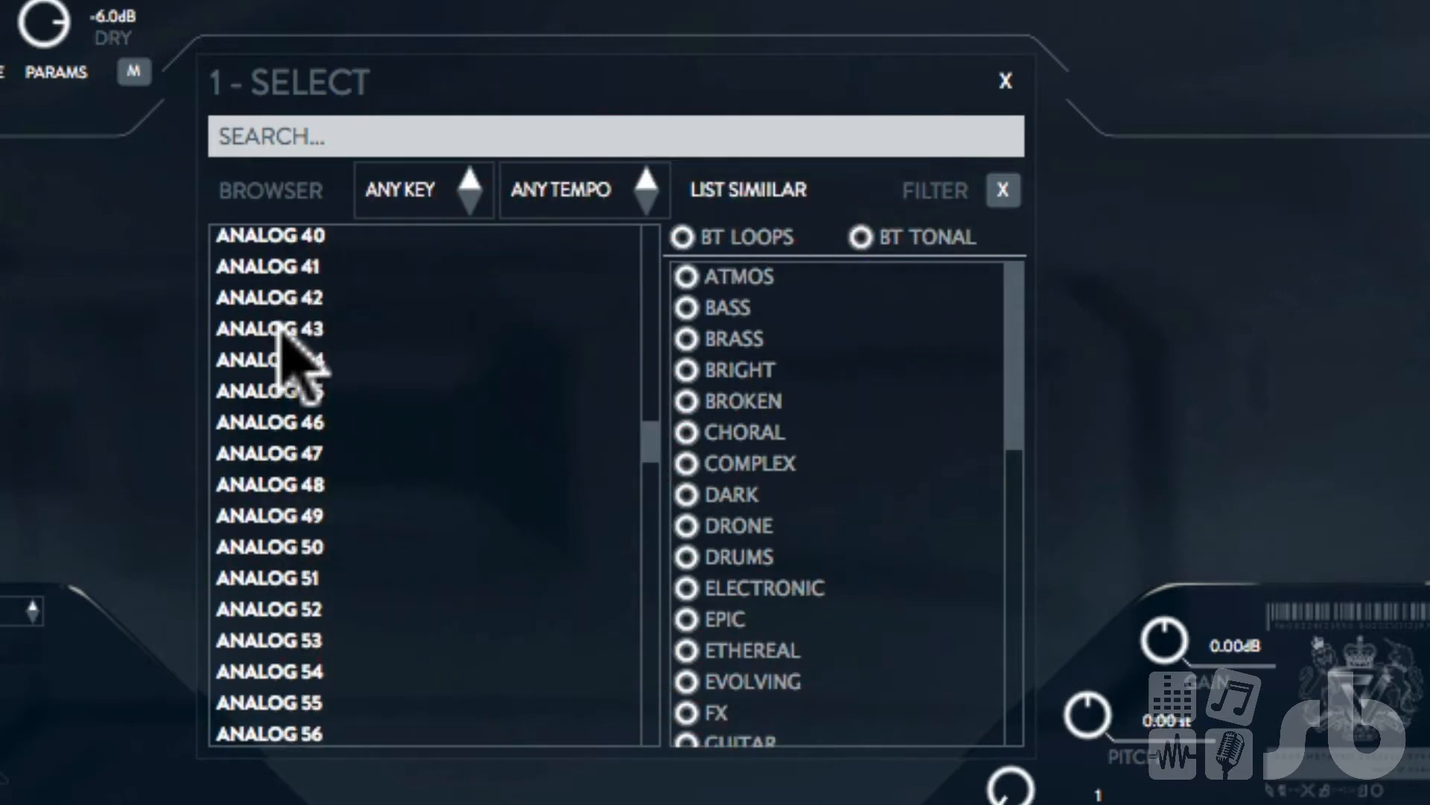
left_click(648, 463)
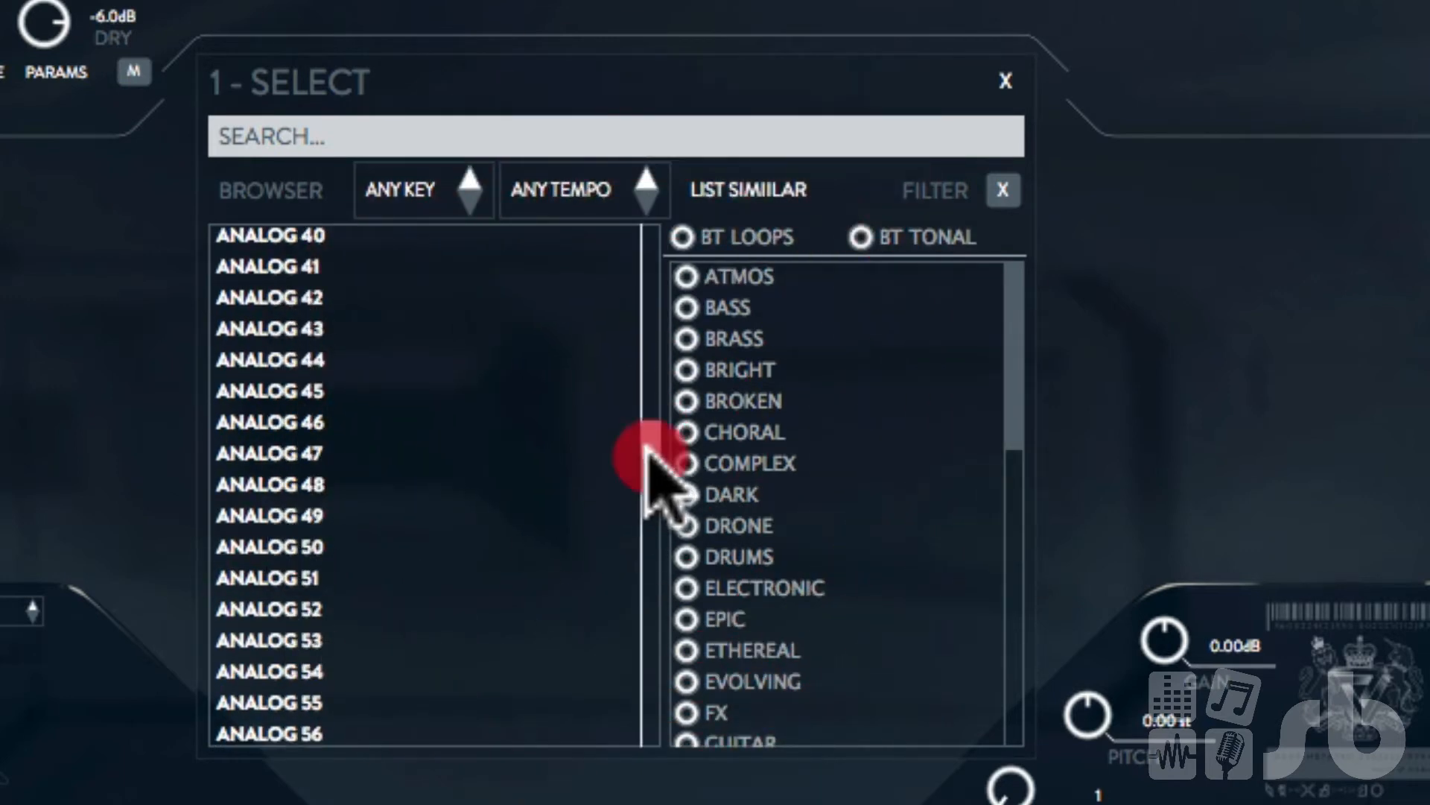
left_click_drag(647, 460, 661, 647)
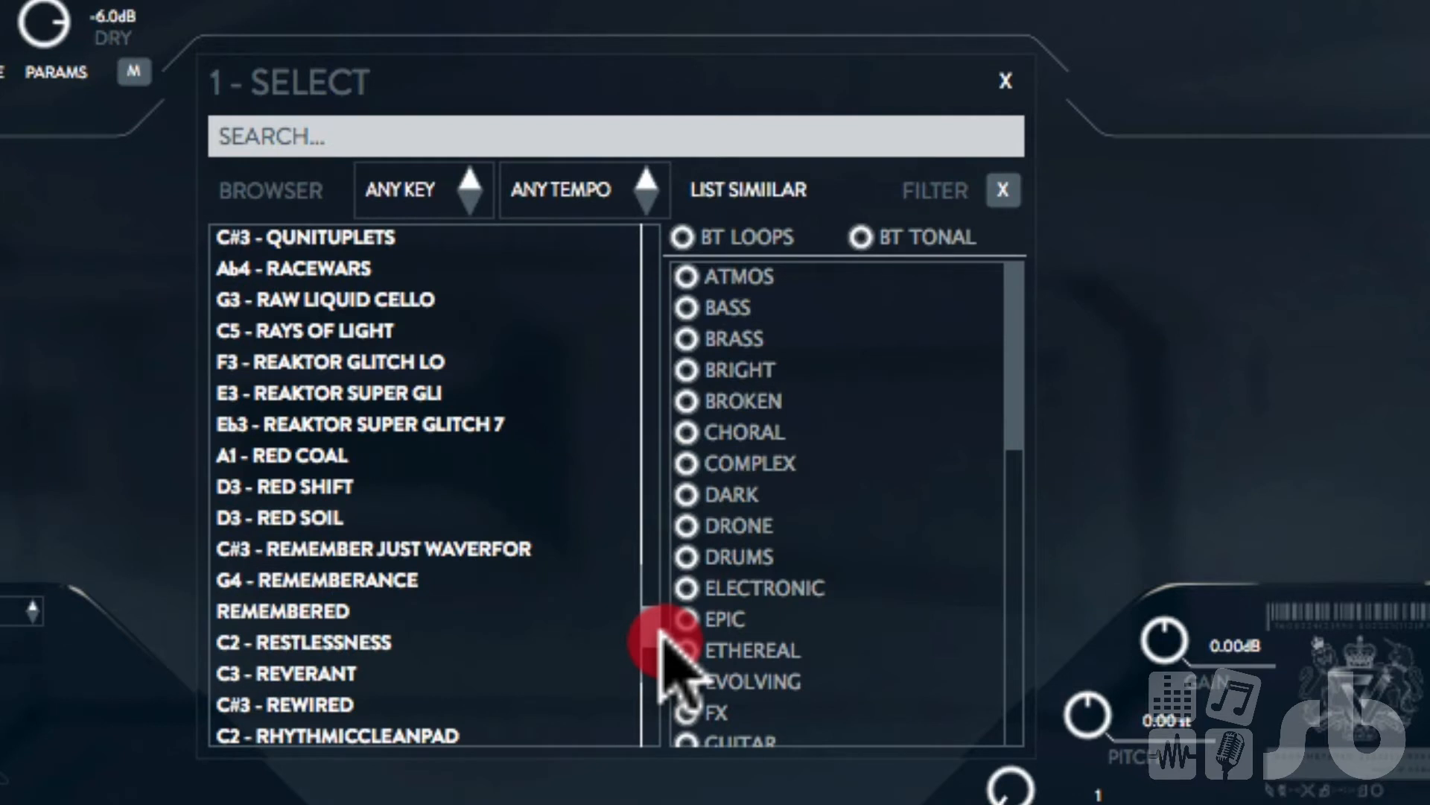
left_click_drag(662, 647, 666, 680)
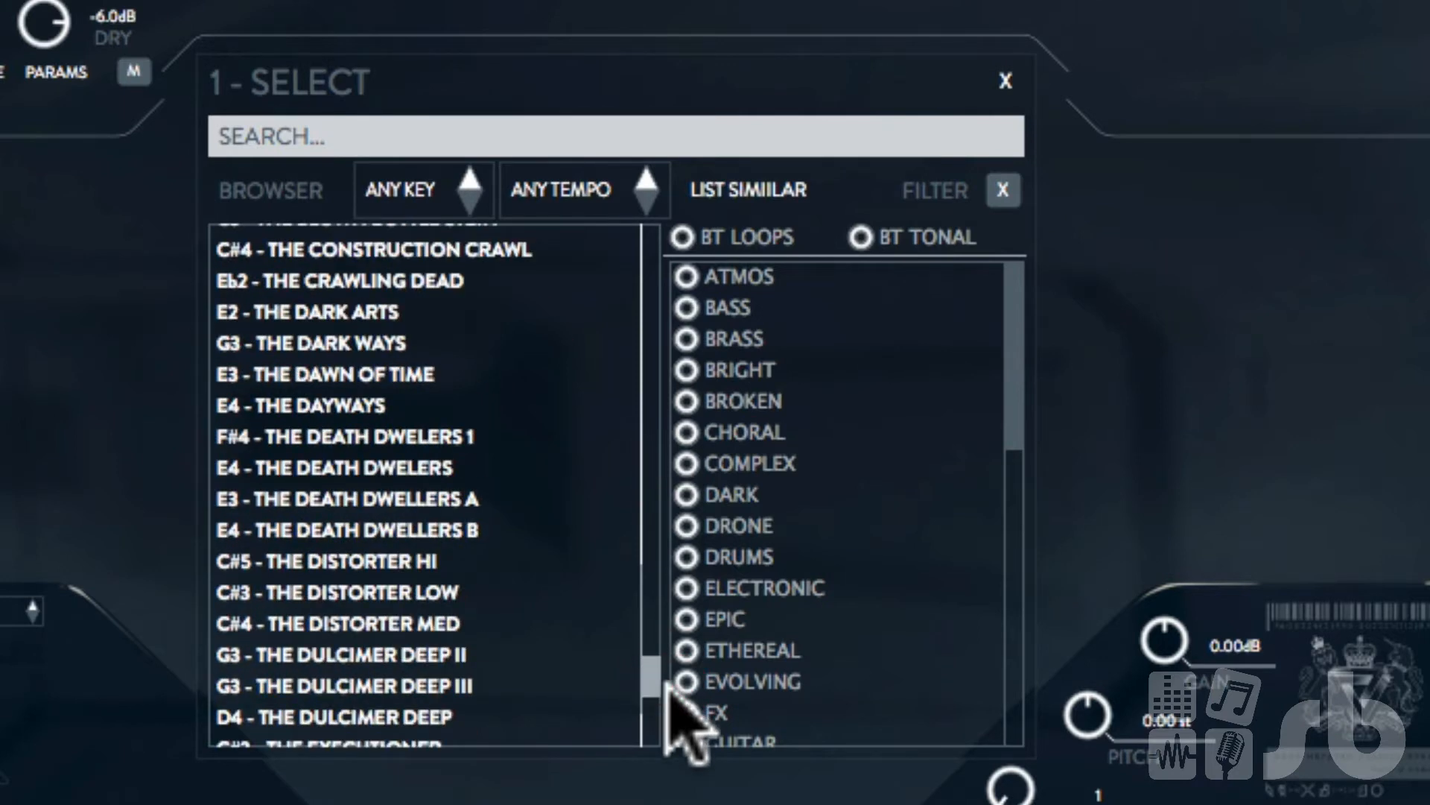
left_click(667, 684)
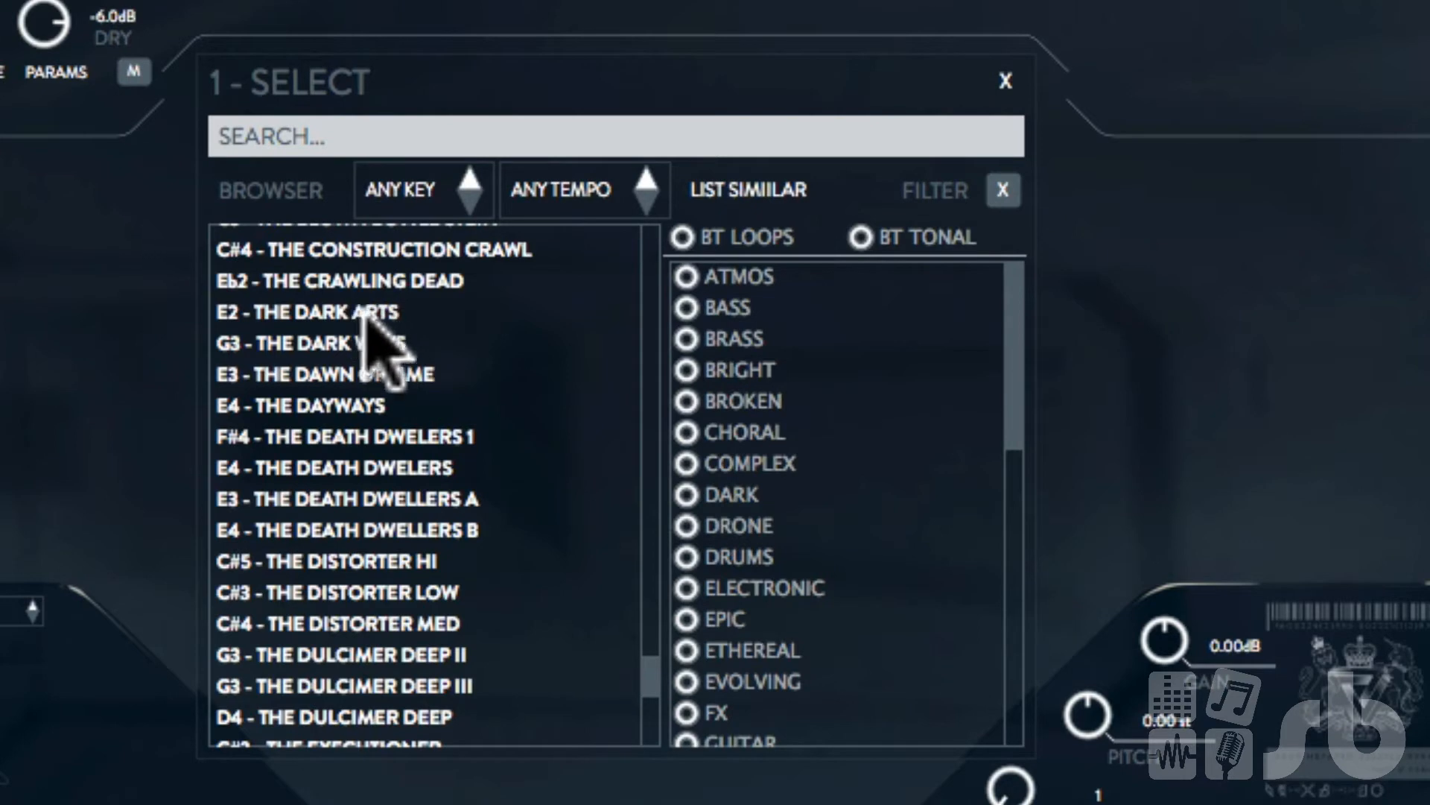
Step: Scroll back to the top of the list and load 60 - ANGRY DRAGONS into source 1
scroll(651, 675, "up", 5)
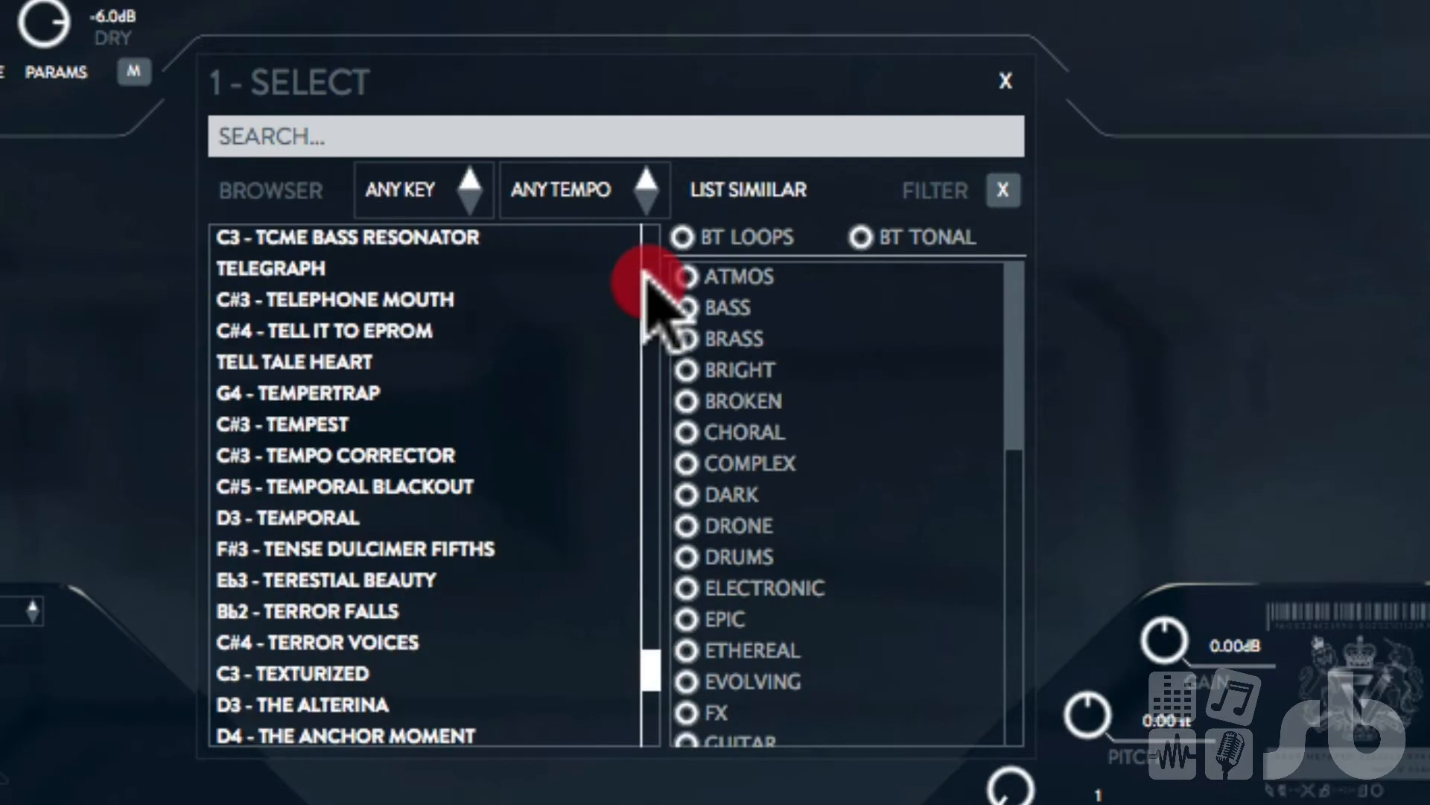
left_click(644, 202)
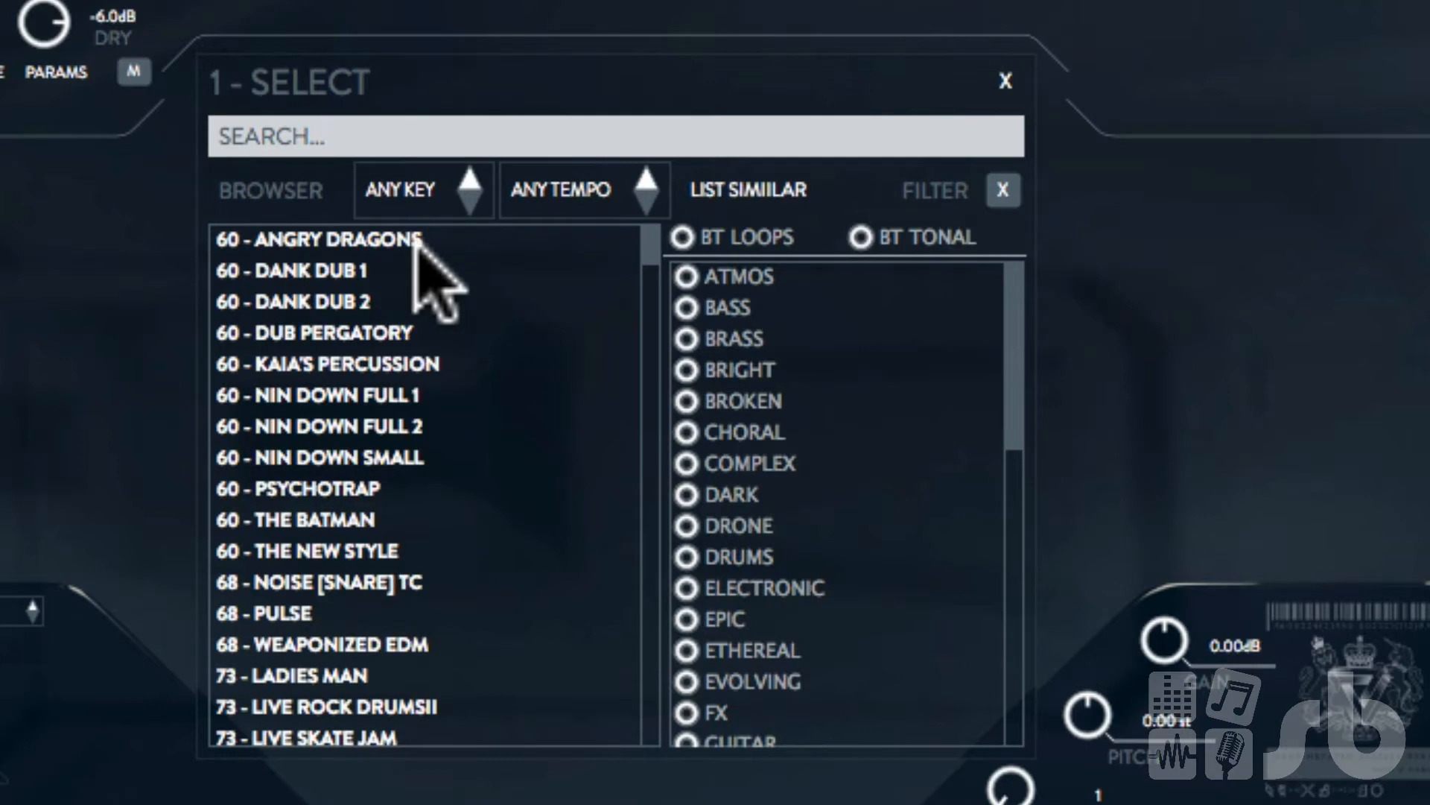
left_click(658, 210)
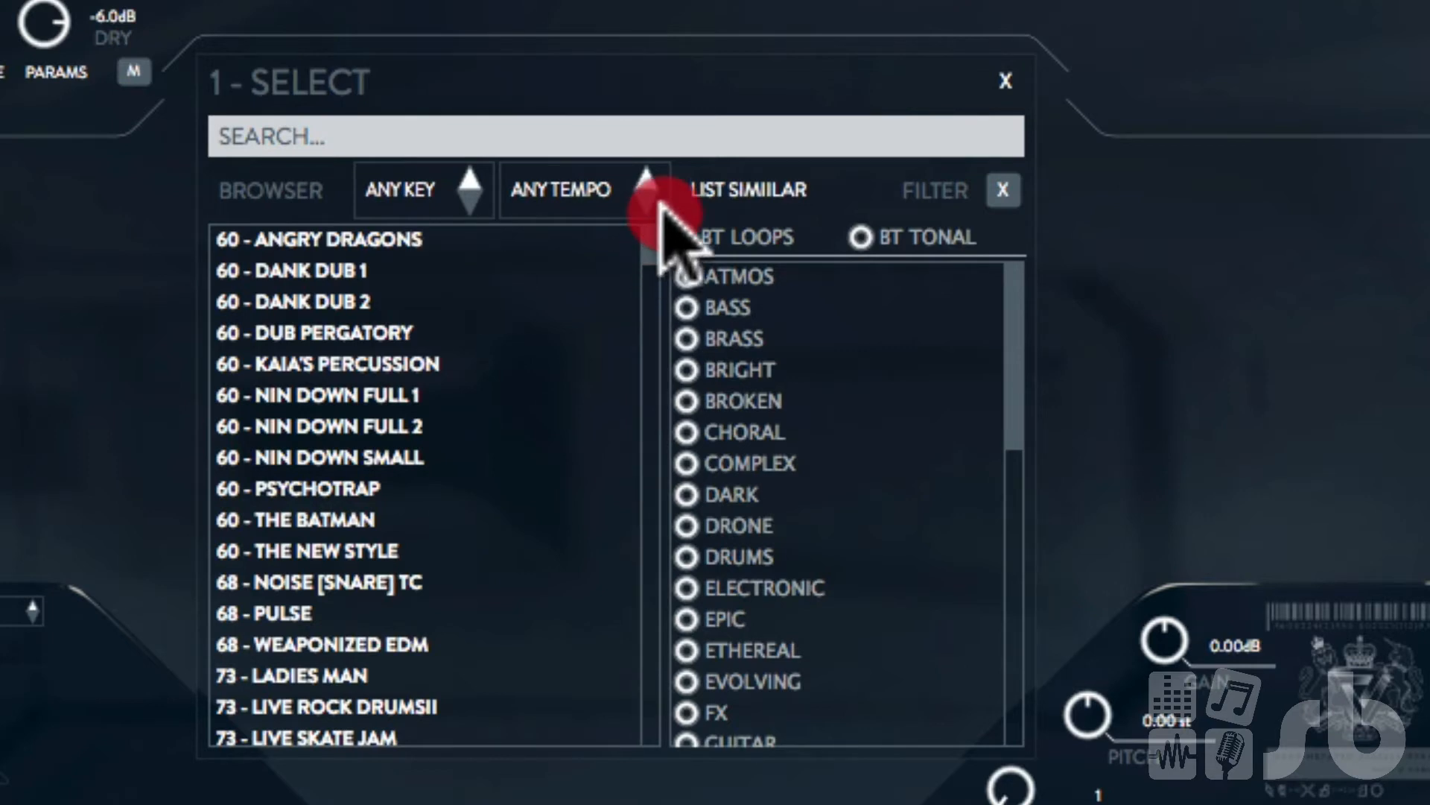
left_click(332, 242)
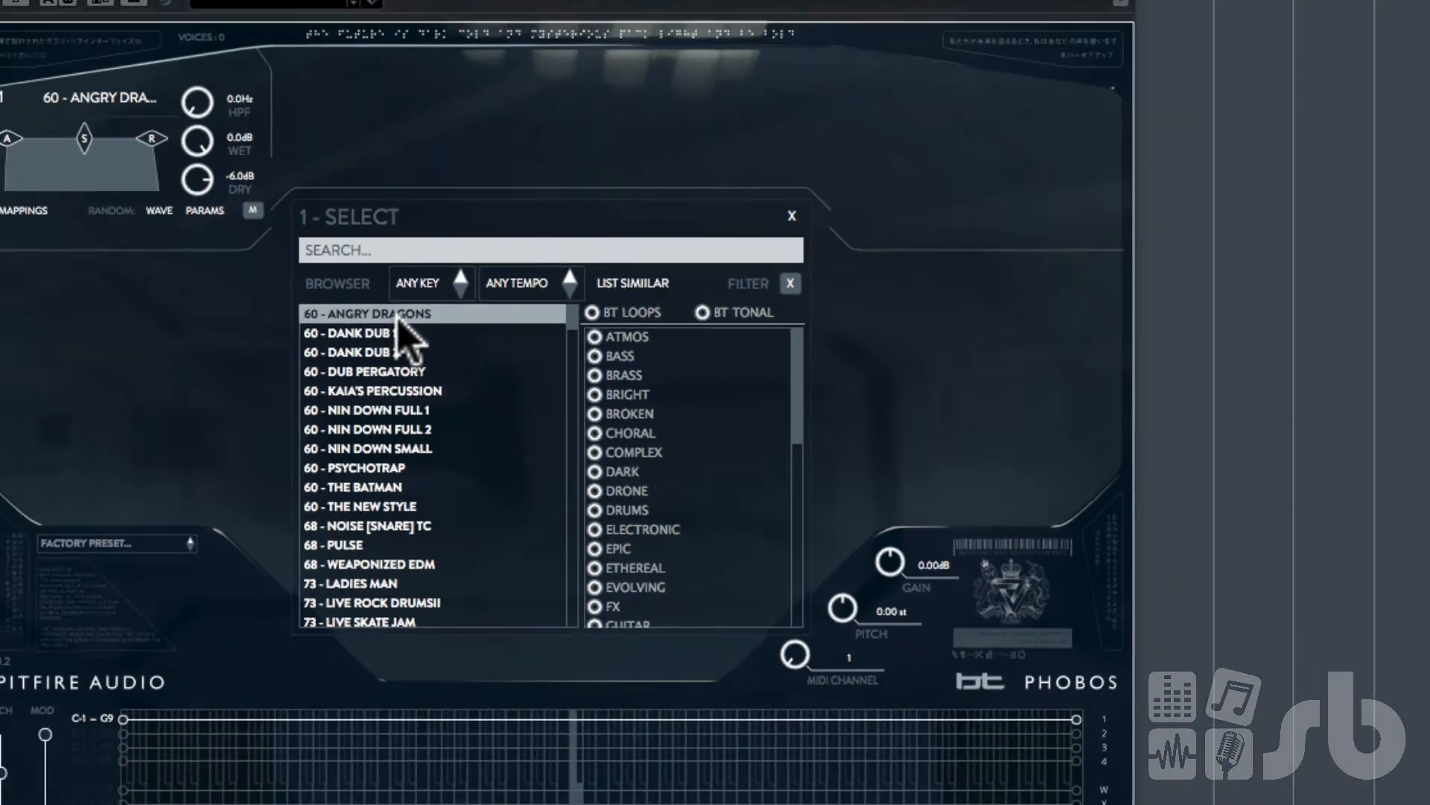
double_click(366, 242)
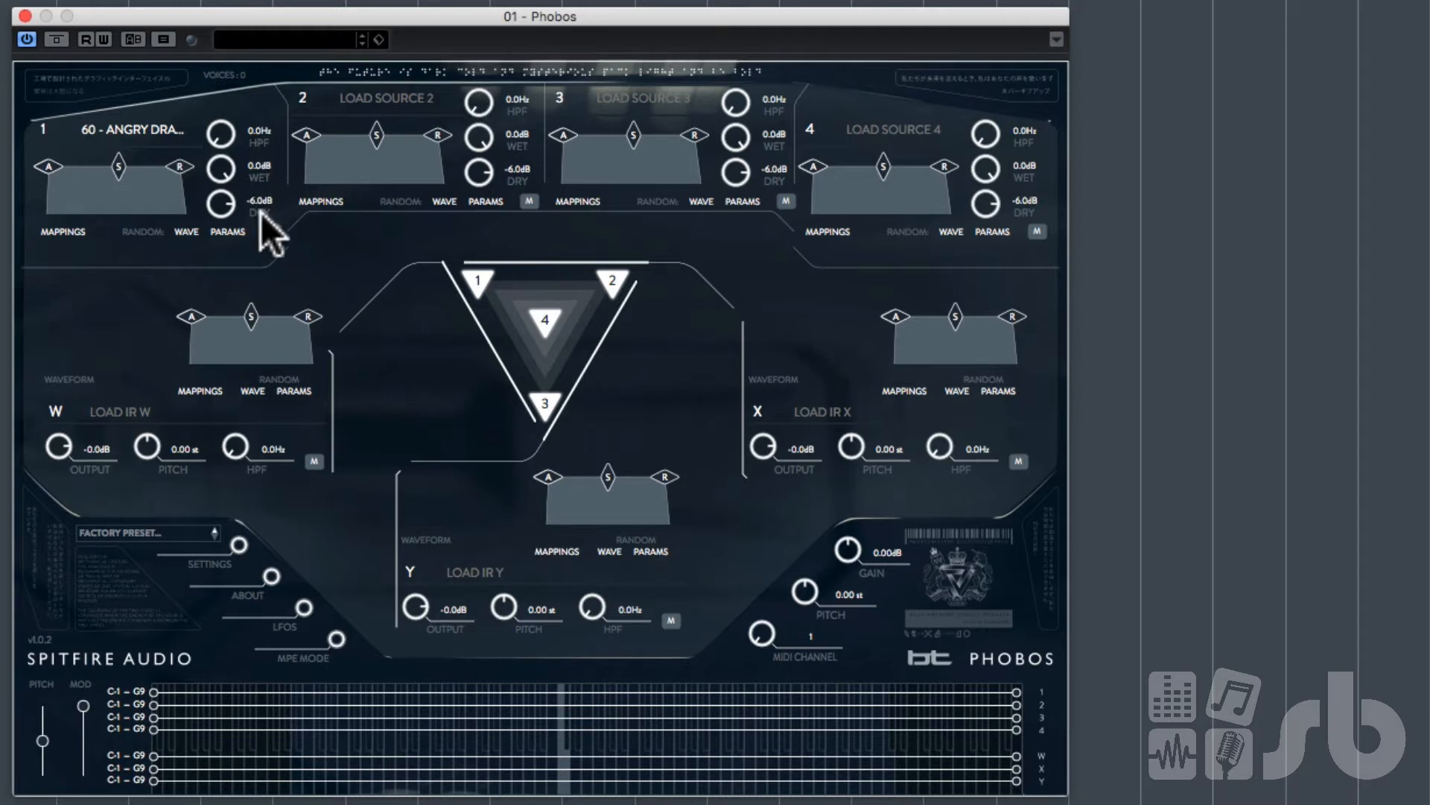
Step: In source 1's mappings, set the third mapping's controller to CC 11 (EXPRESSION)
left_click(61, 233)
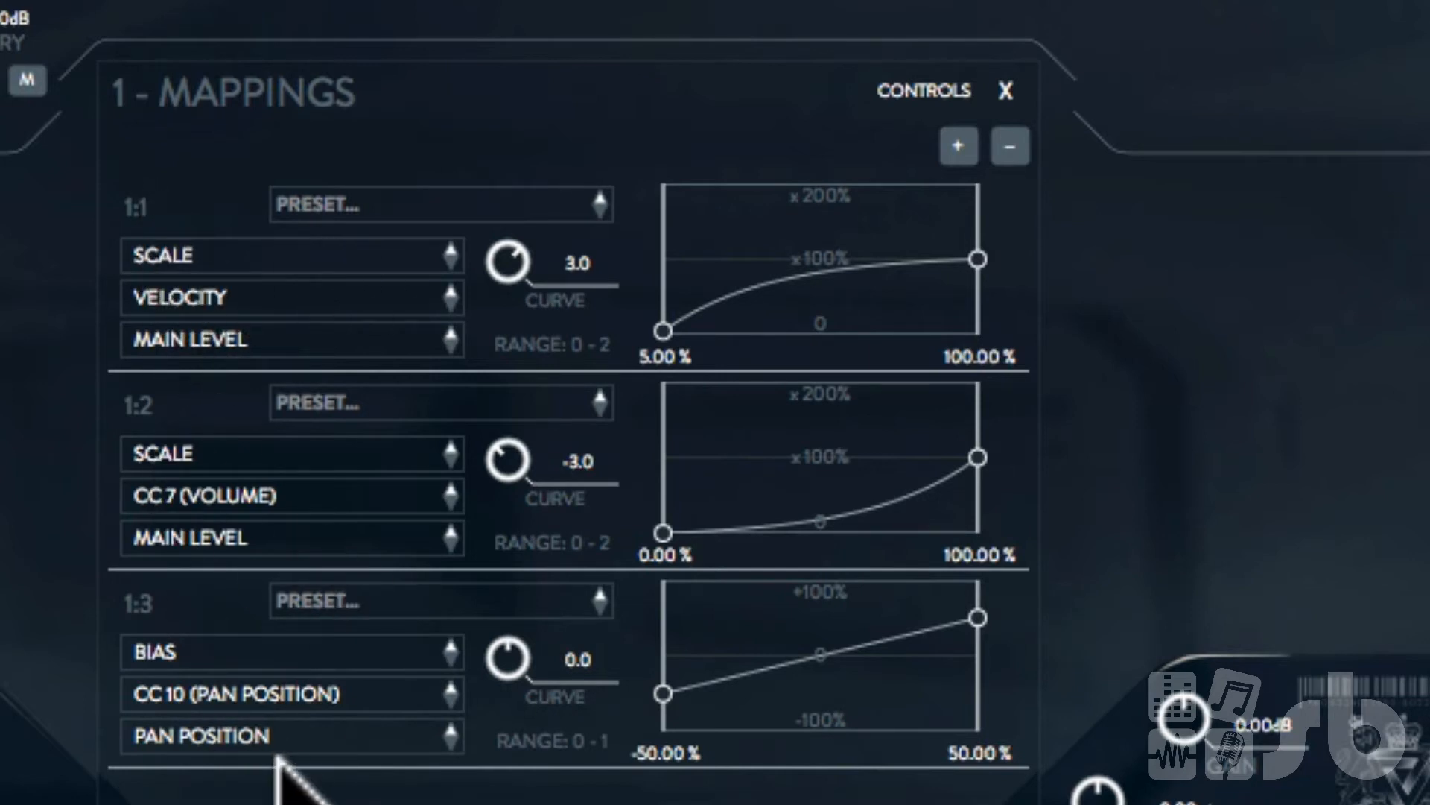
left_click(287, 693)
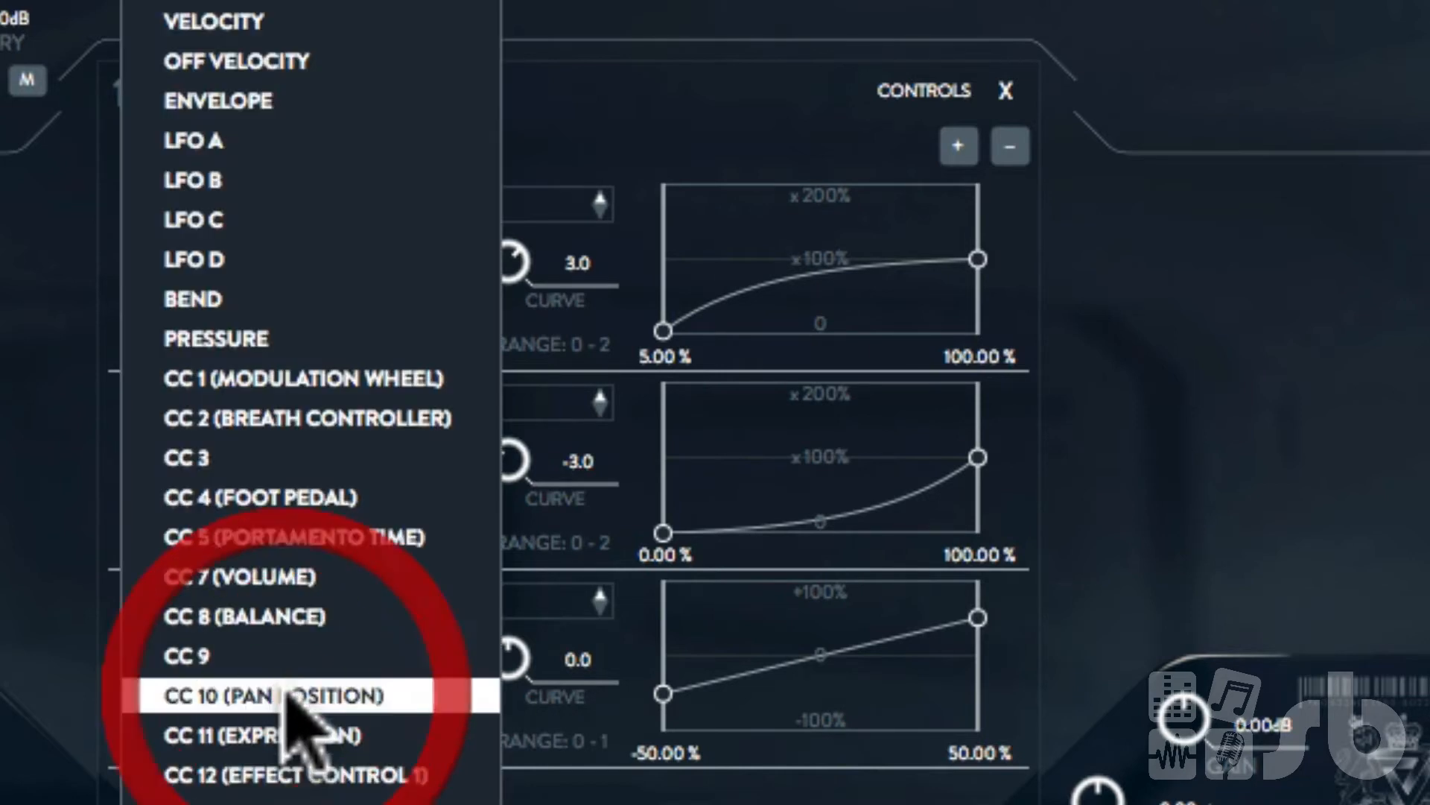
left_click(298, 733)
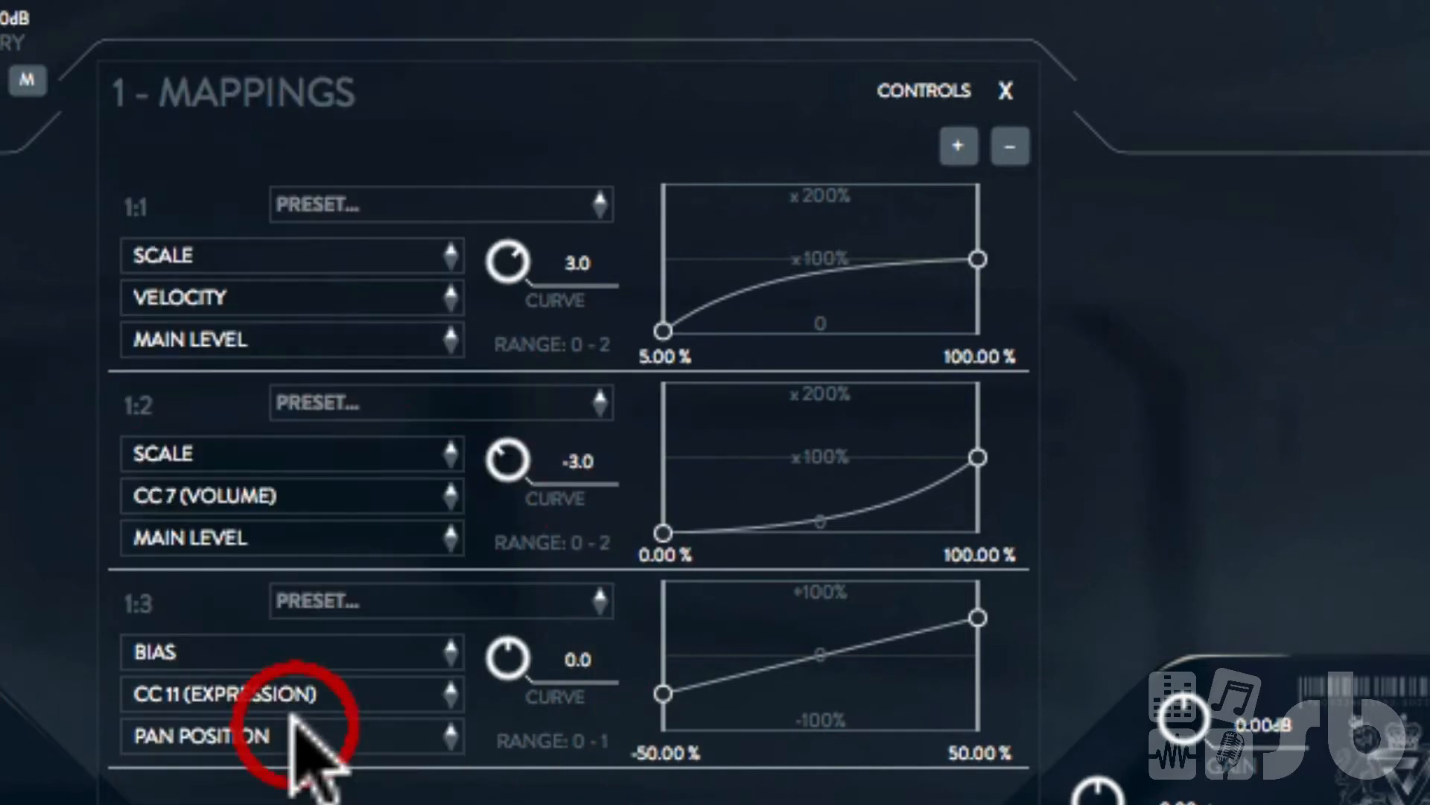
left_click(294, 734)
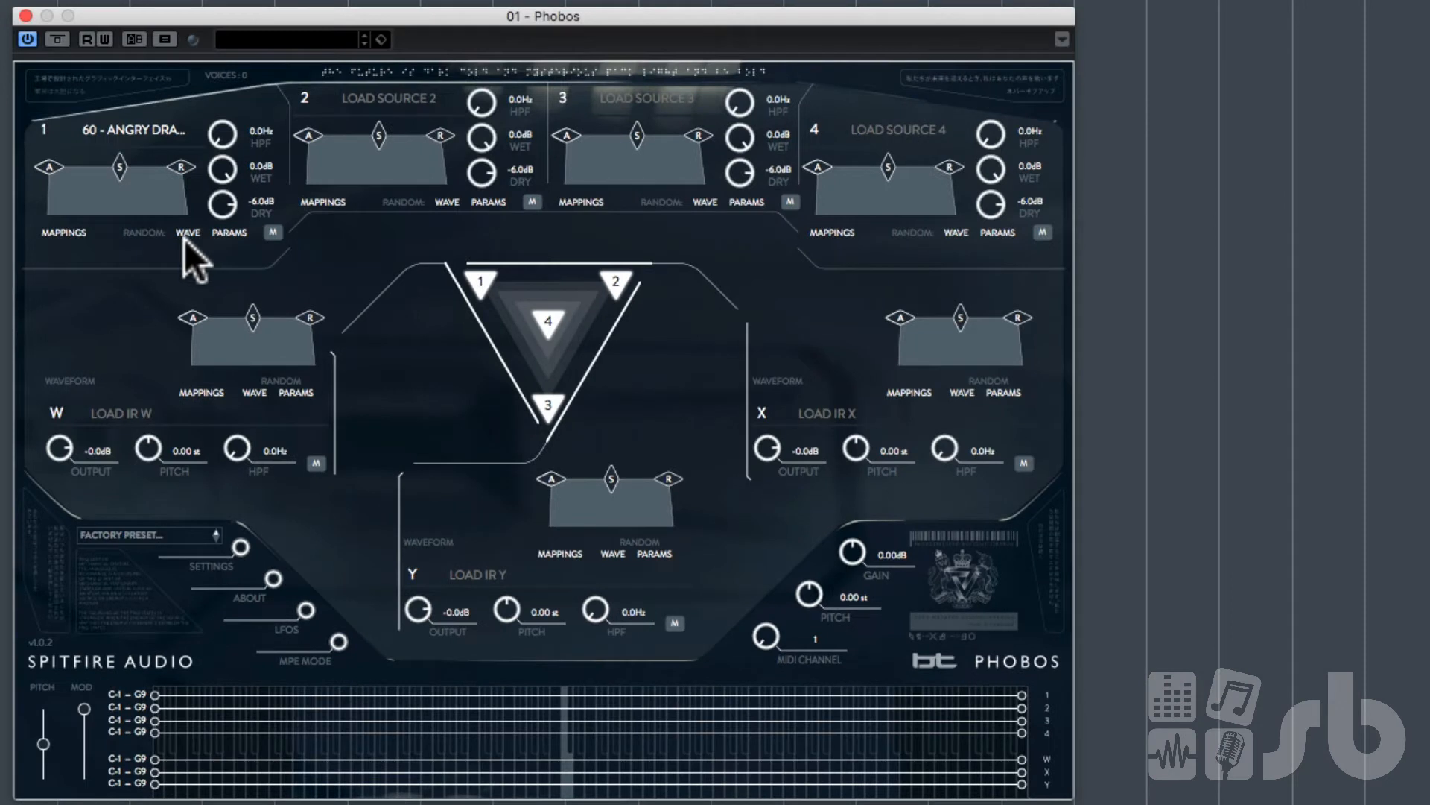
Step: Randomize source 1's wave and parameters alternately several times
left_click(186, 234)
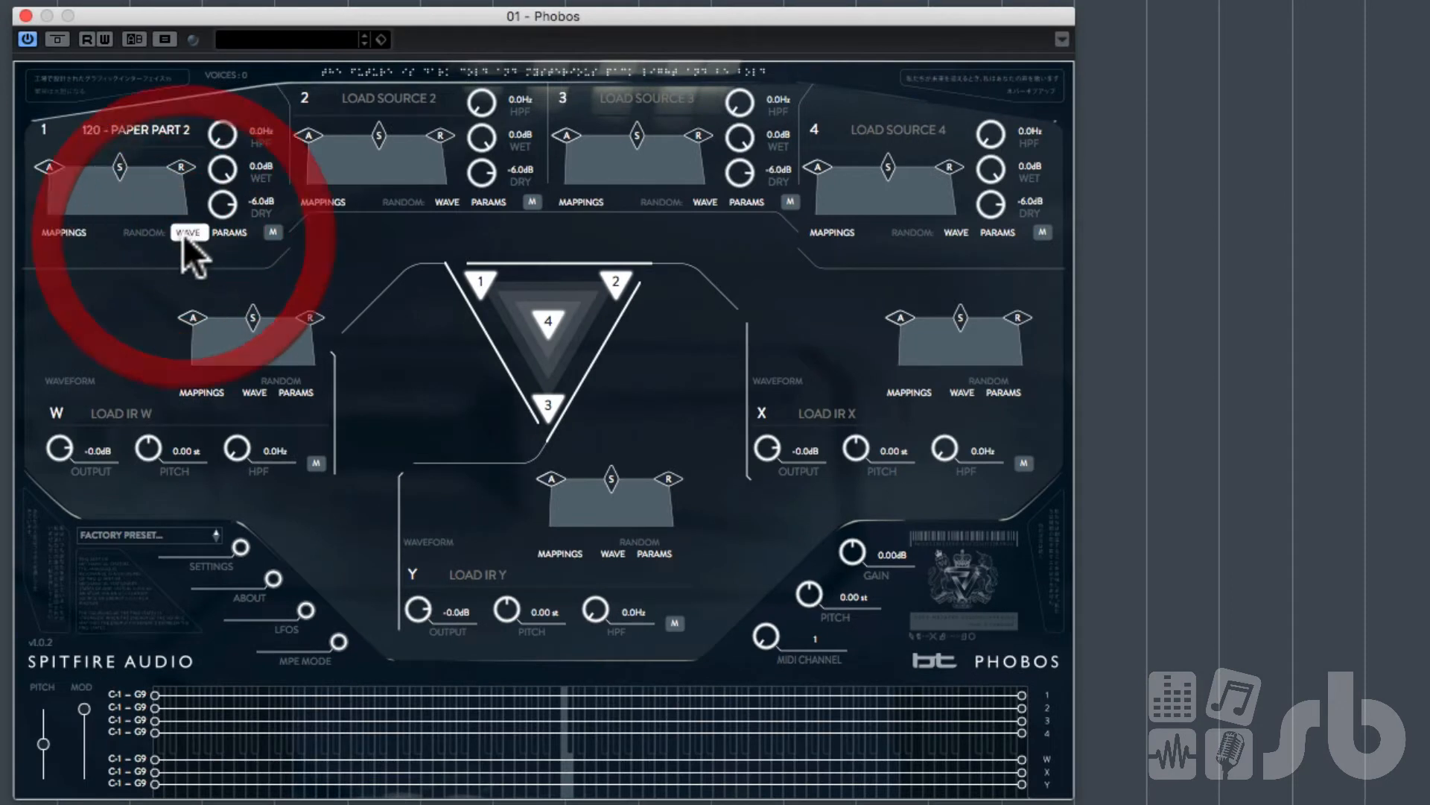
left_click(225, 231)
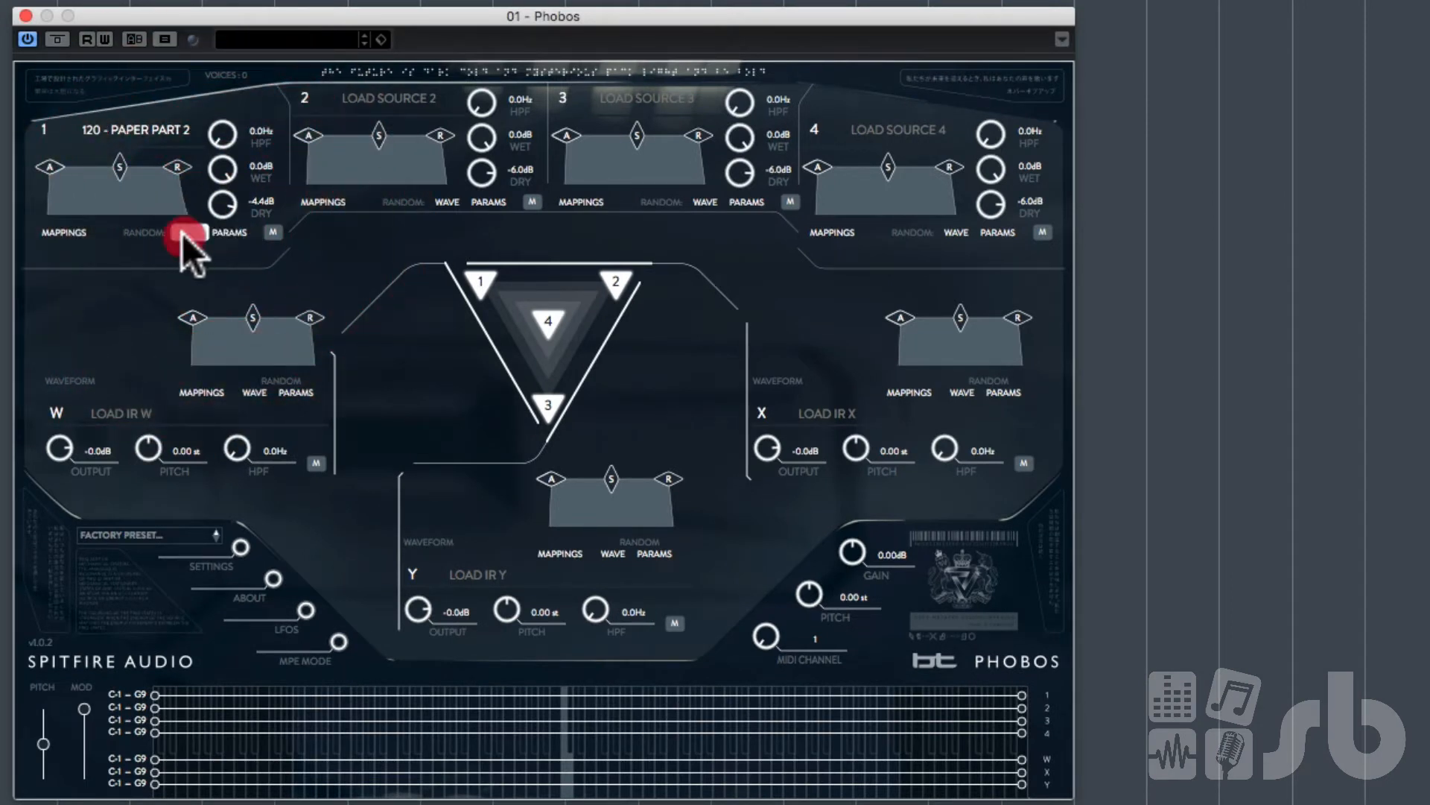
left_click(182, 234)
left_click(226, 234)
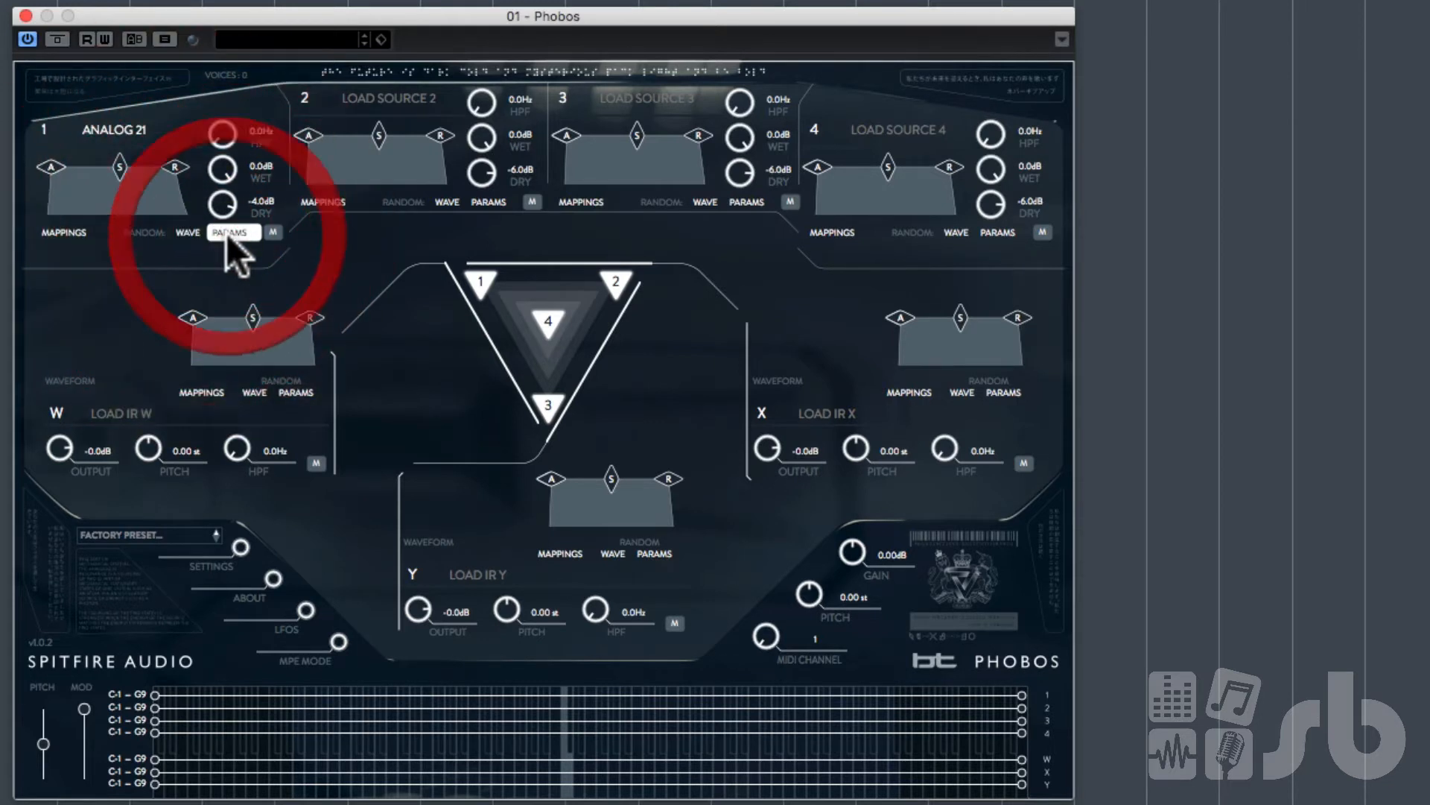
left_click(190, 228)
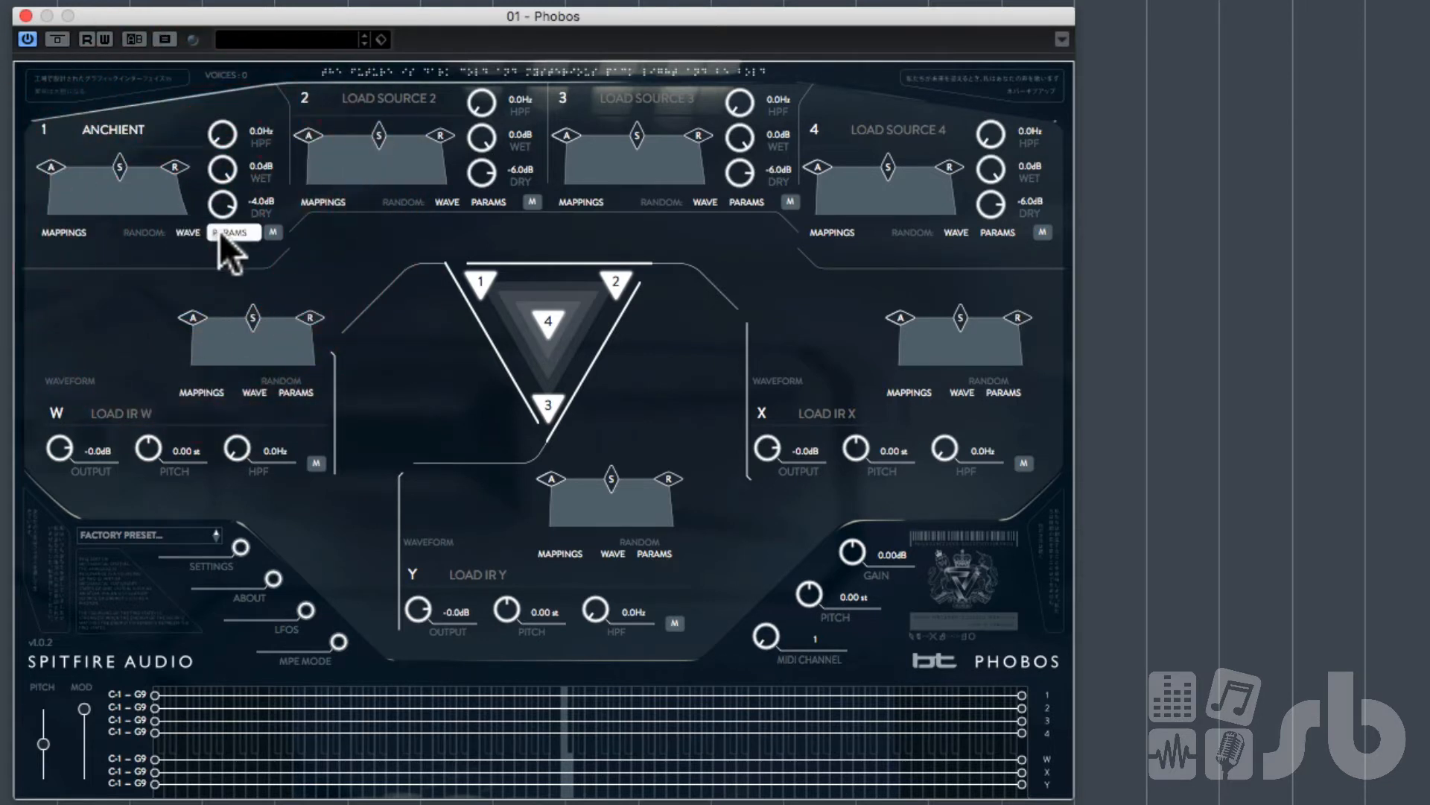
left_click(220, 231)
left_click(186, 231)
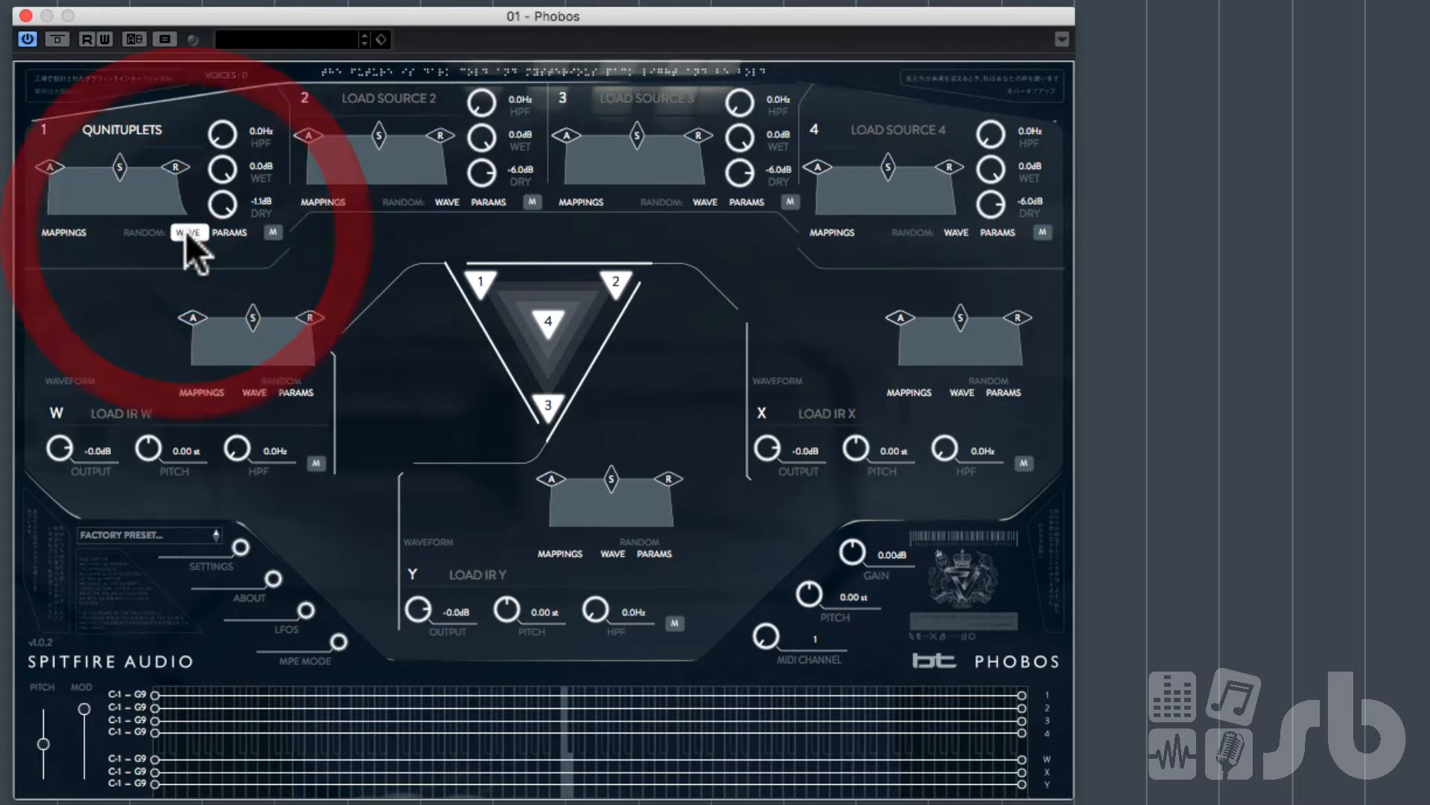
Step: Randomize source 1's parameters several more times, then randomize its wave twice
left_click(232, 231)
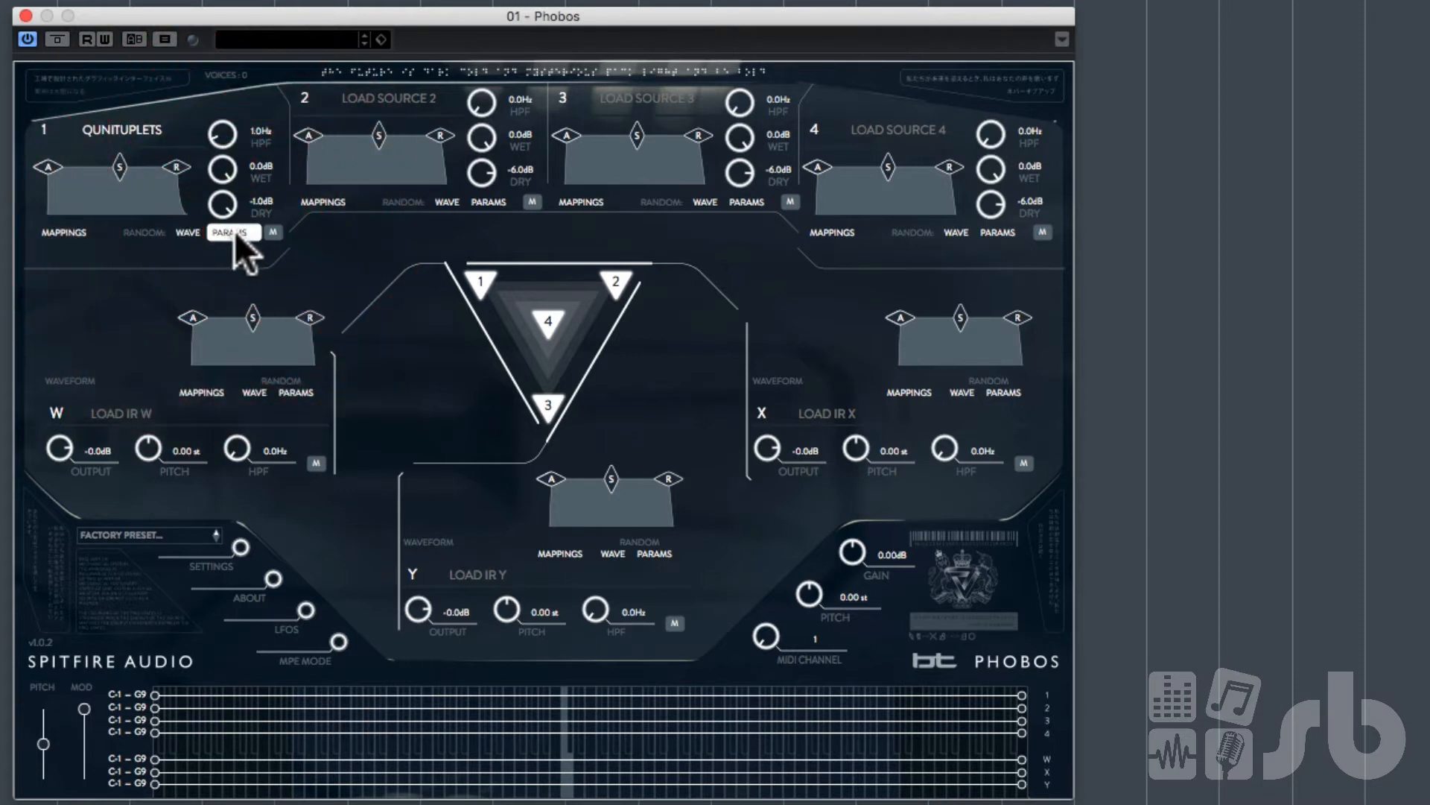
left_click(235, 231)
left_click(234, 231)
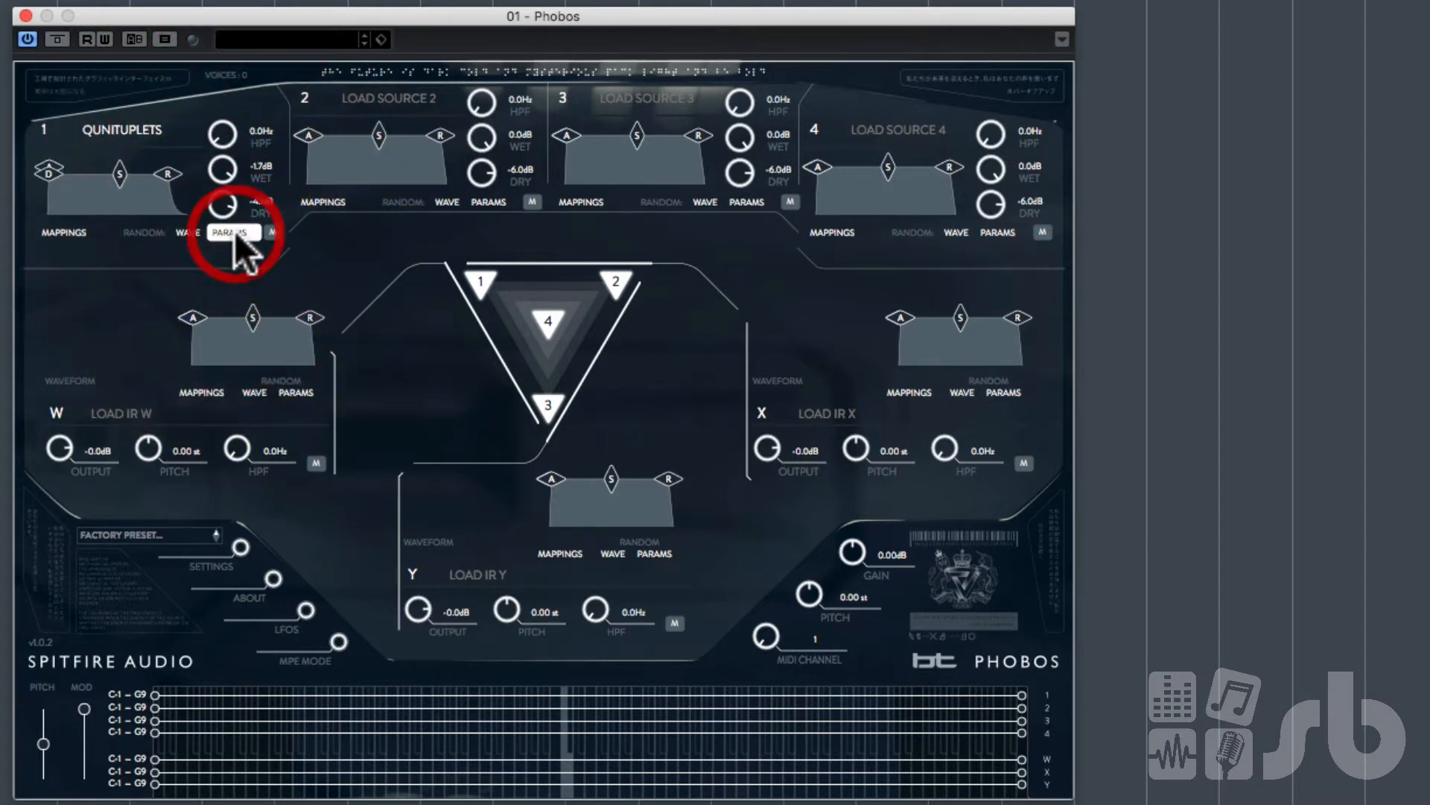
left_click(234, 231)
left_click(235, 231)
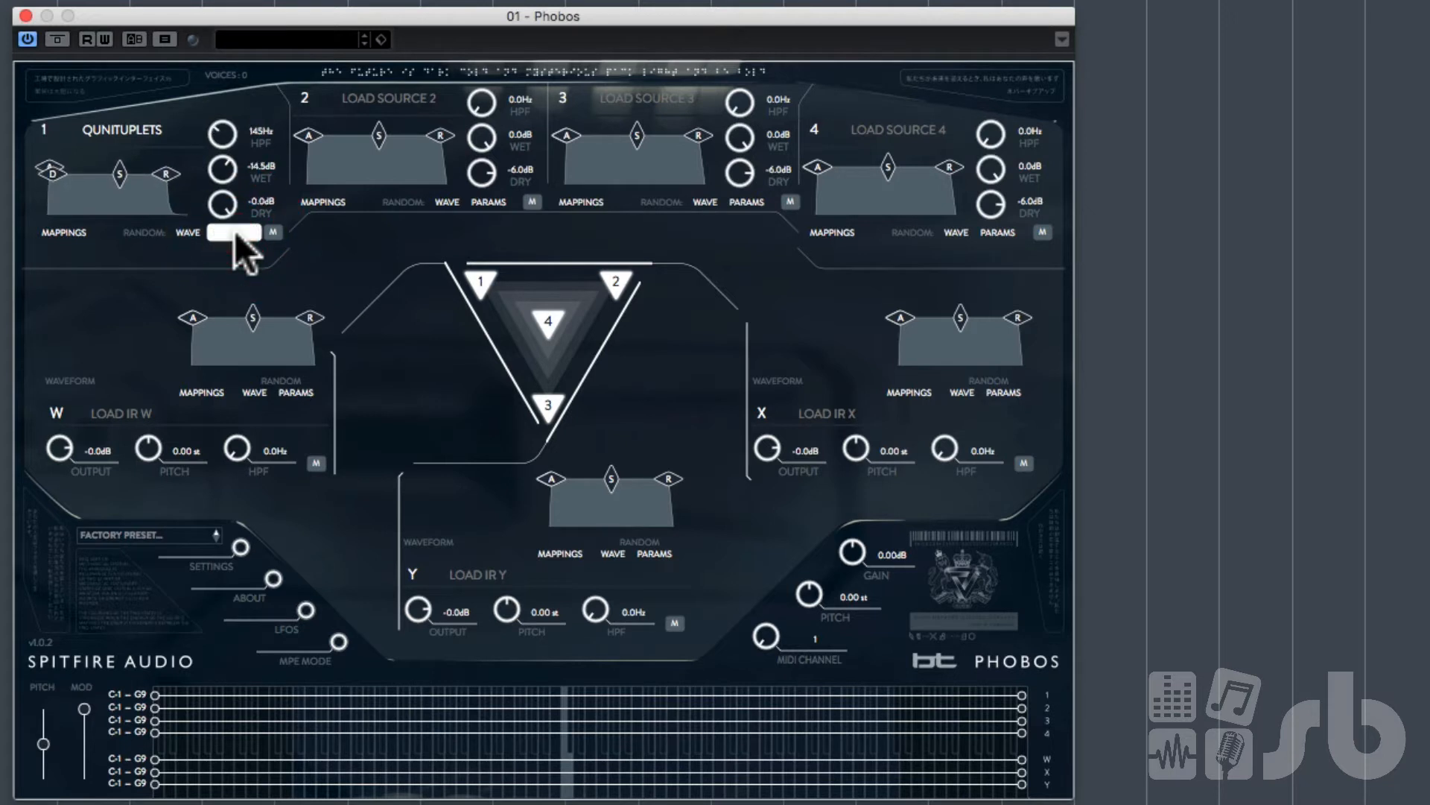
left_click(234, 231)
left_click(234, 231)
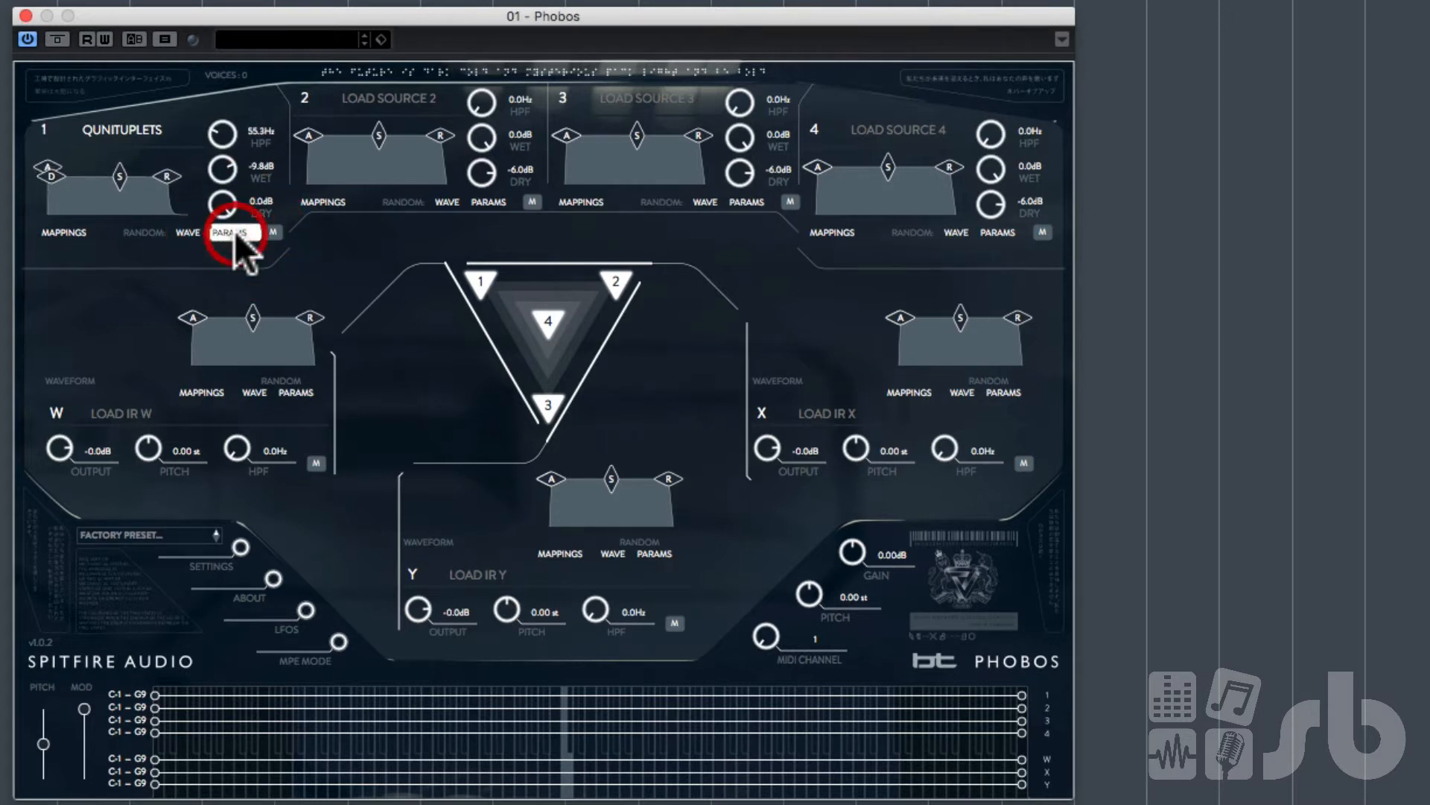
left_click(188, 230)
left_click(187, 229)
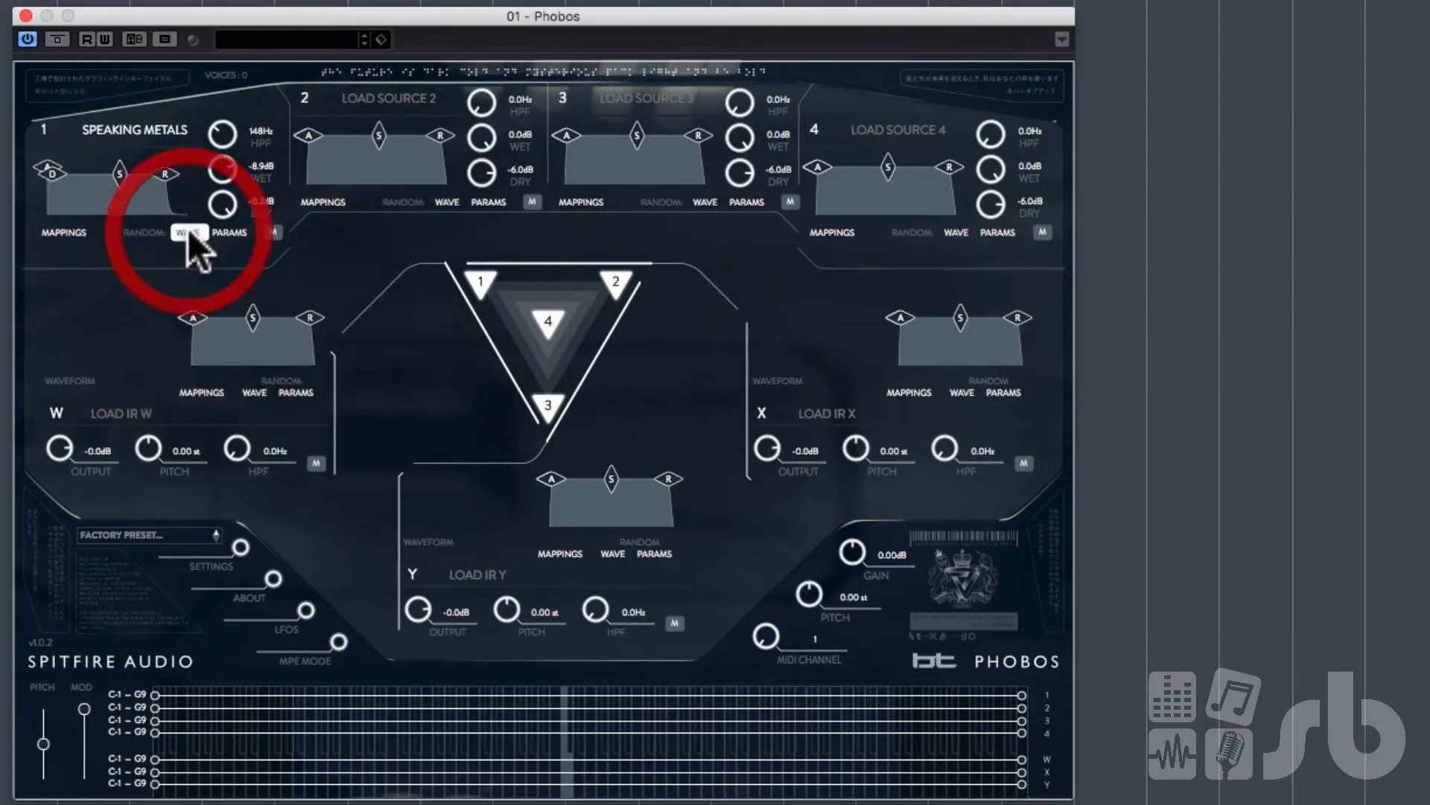
Step: Reload 60 - ANGRY DRAGONS into source 1, then set its wet level to -INF dB and dry to 0.0 dB
left_click(145, 123)
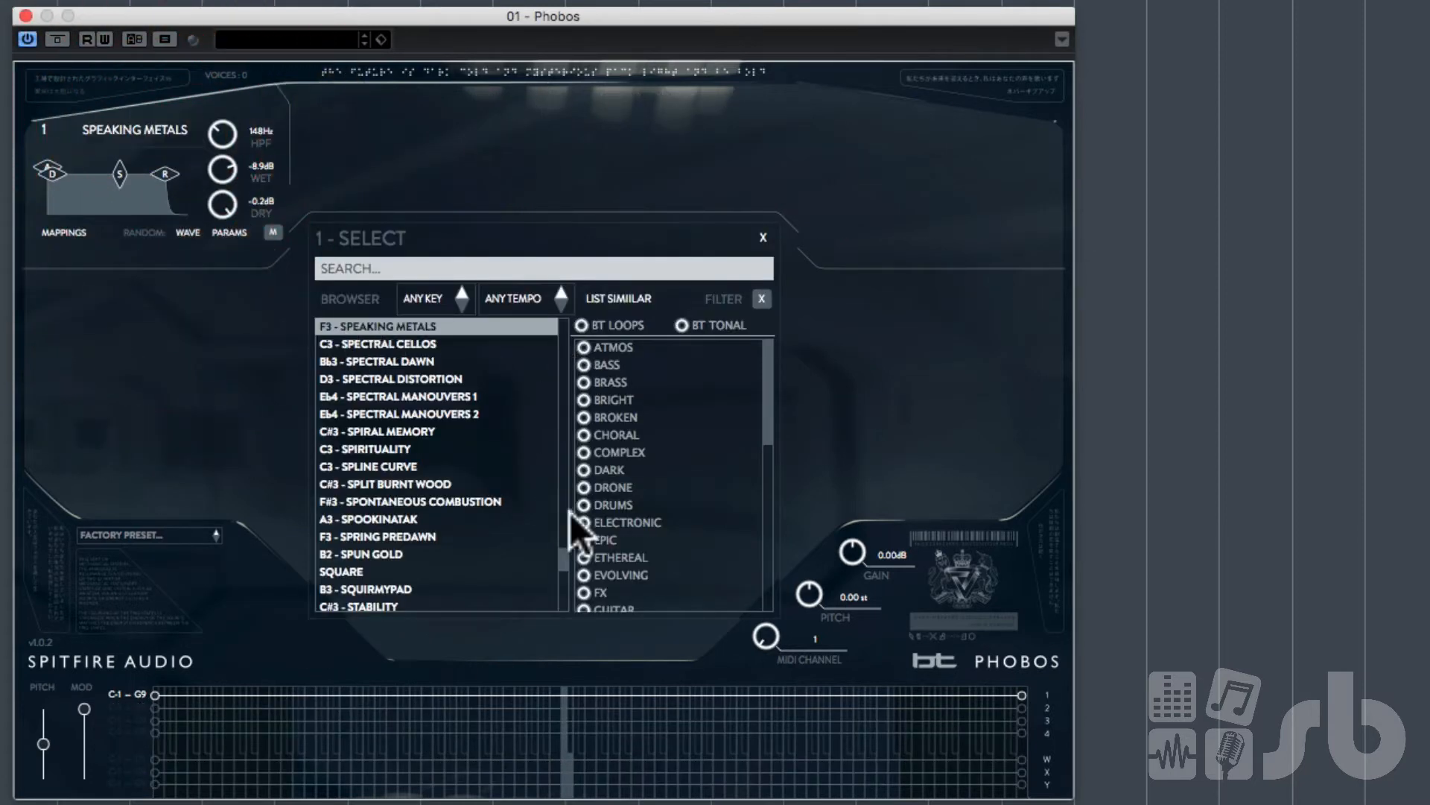
left_click_drag(565, 564, 583, 295)
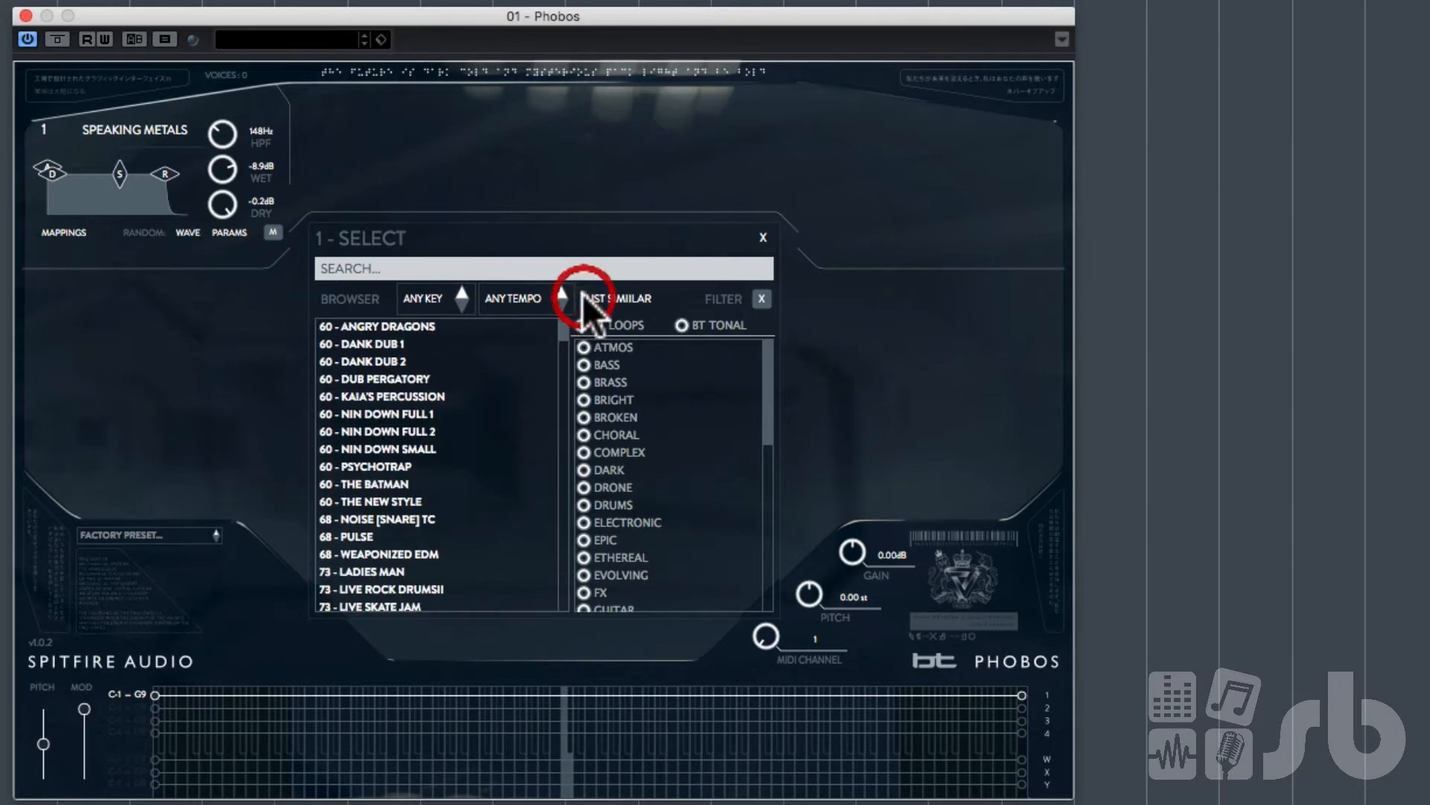
left_click(410, 326)
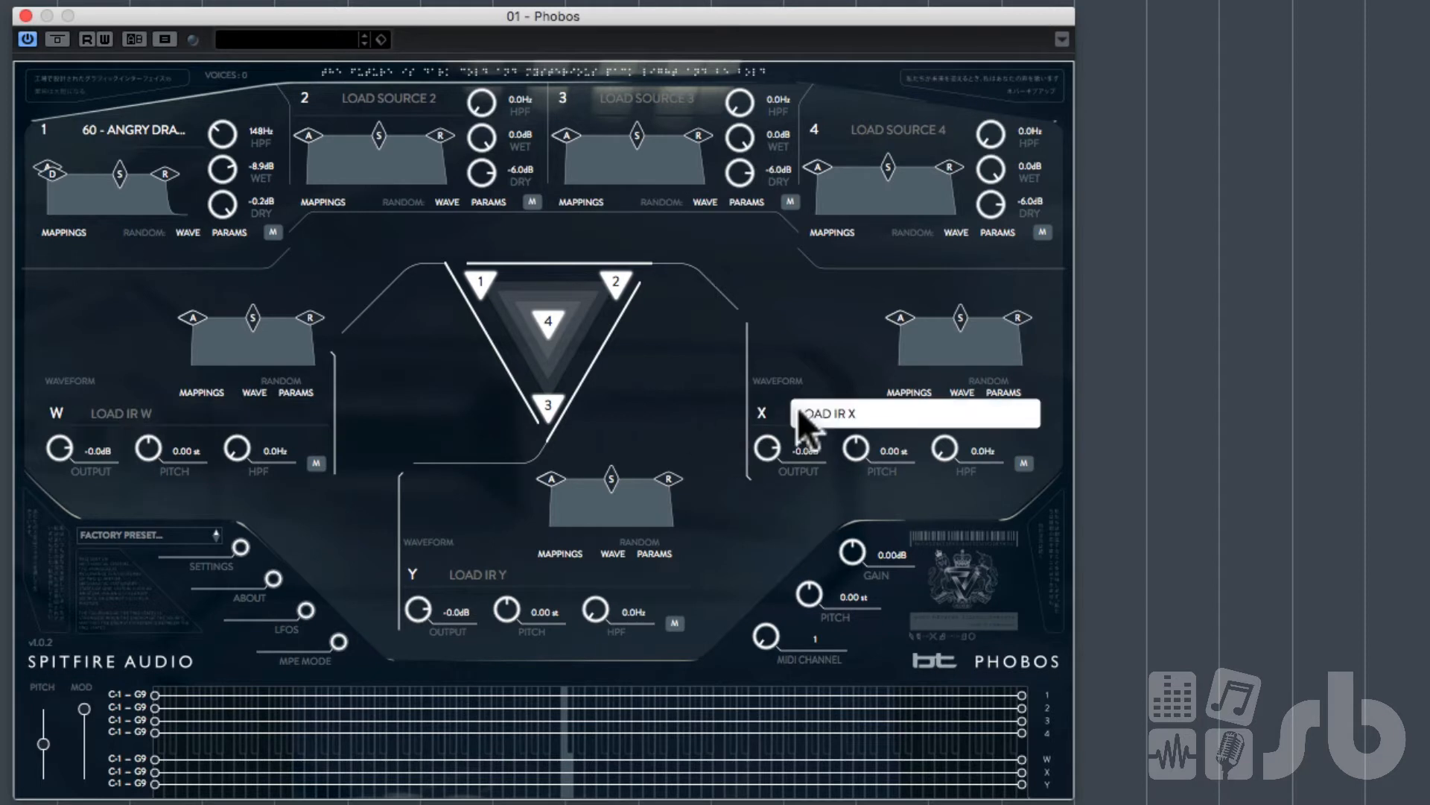
left_click_drag(216, 179, 243, 444)
double_click(222, 212)
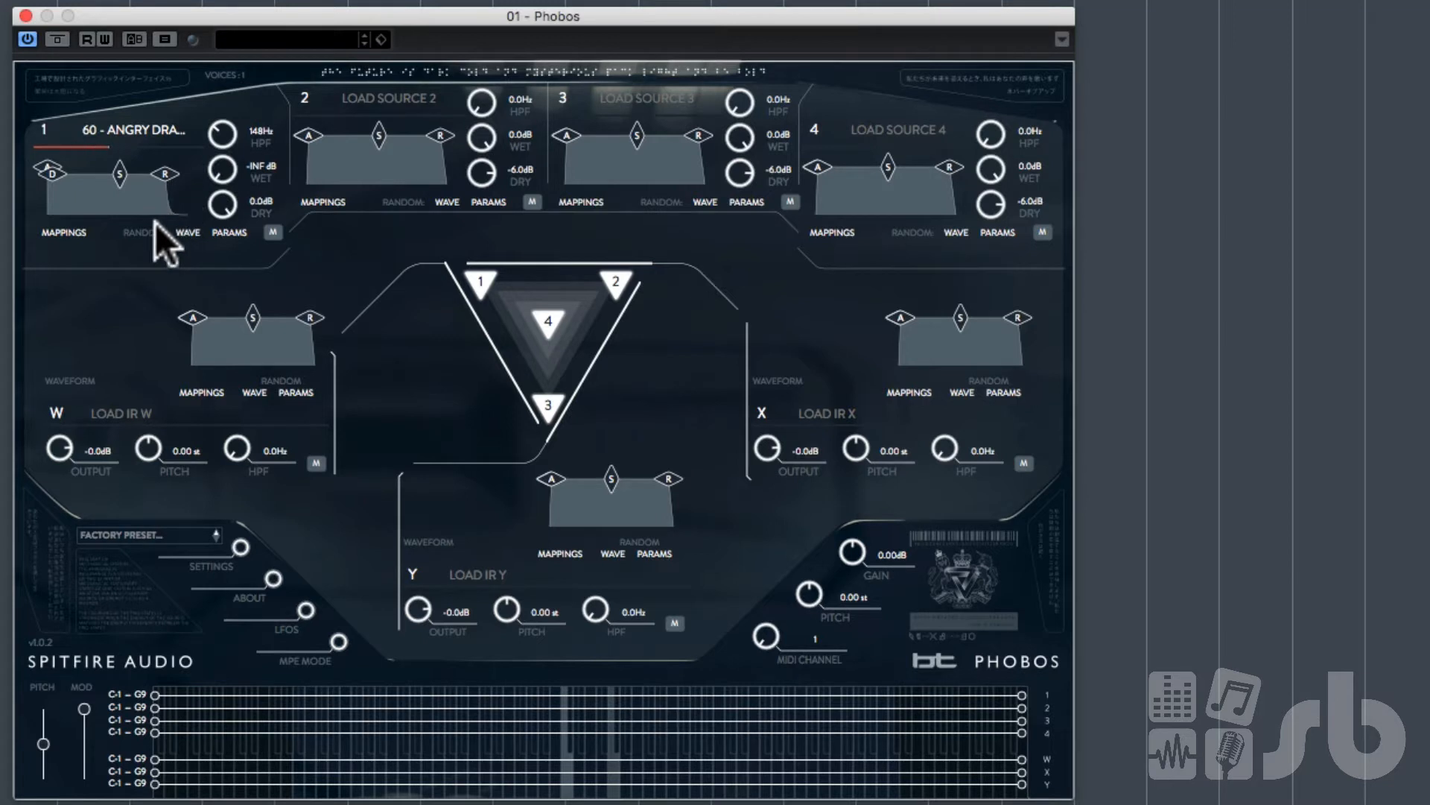
Step: Open source 1's mappings, check the third mapping's controller list keeping CC 11 (EXPRESSION), and close the mappings panel
left_click(78, 231)
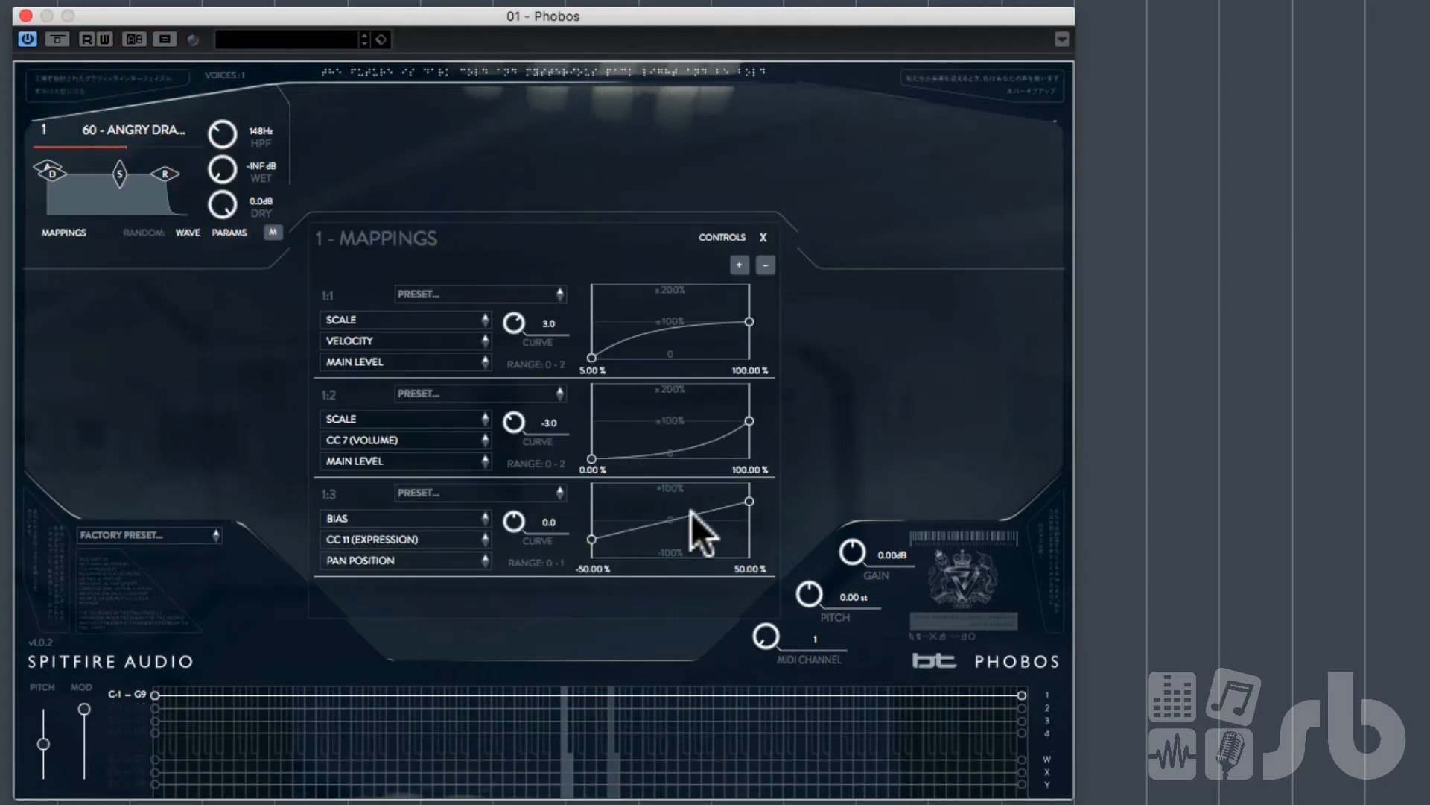
left_click(449, 538)
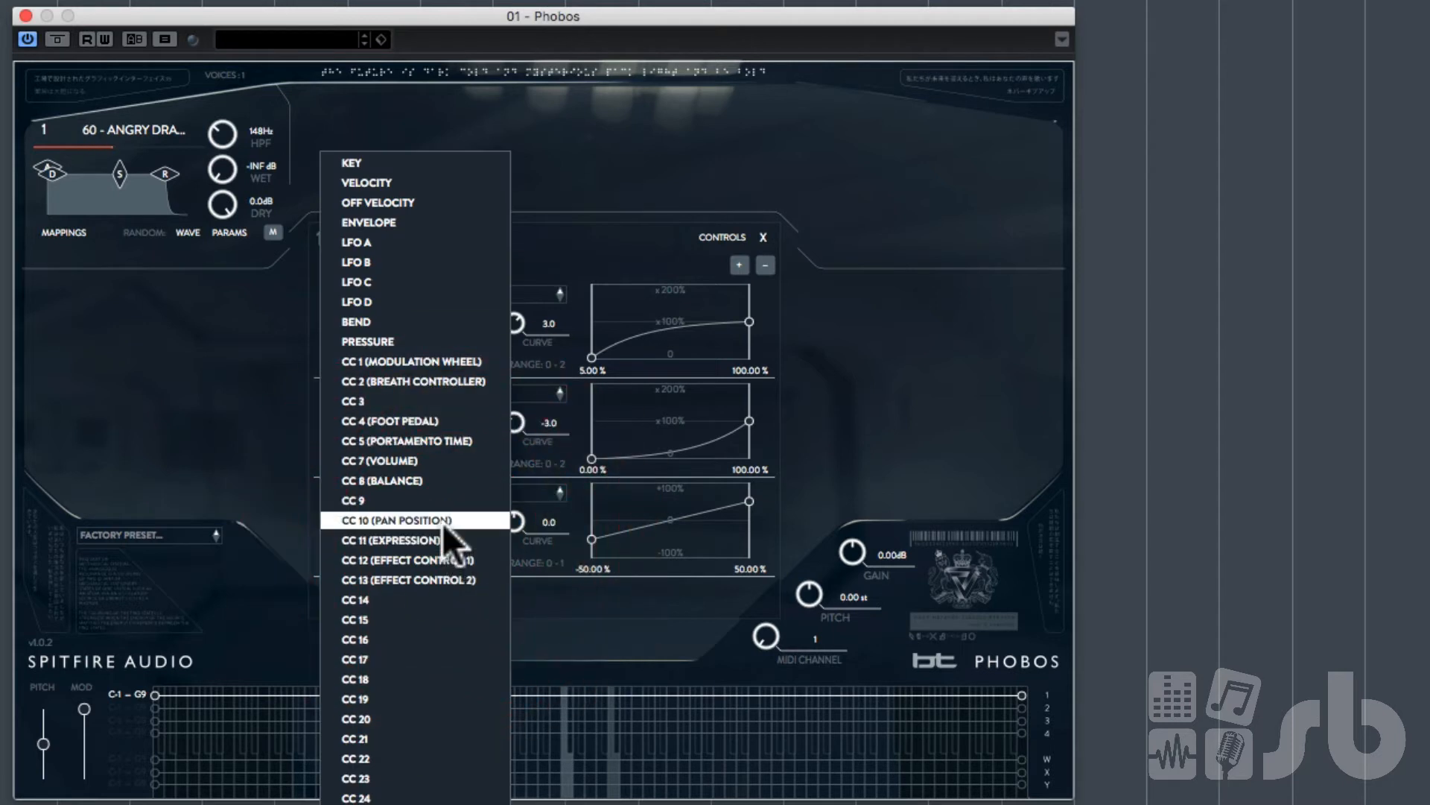
left_click(441, 533)
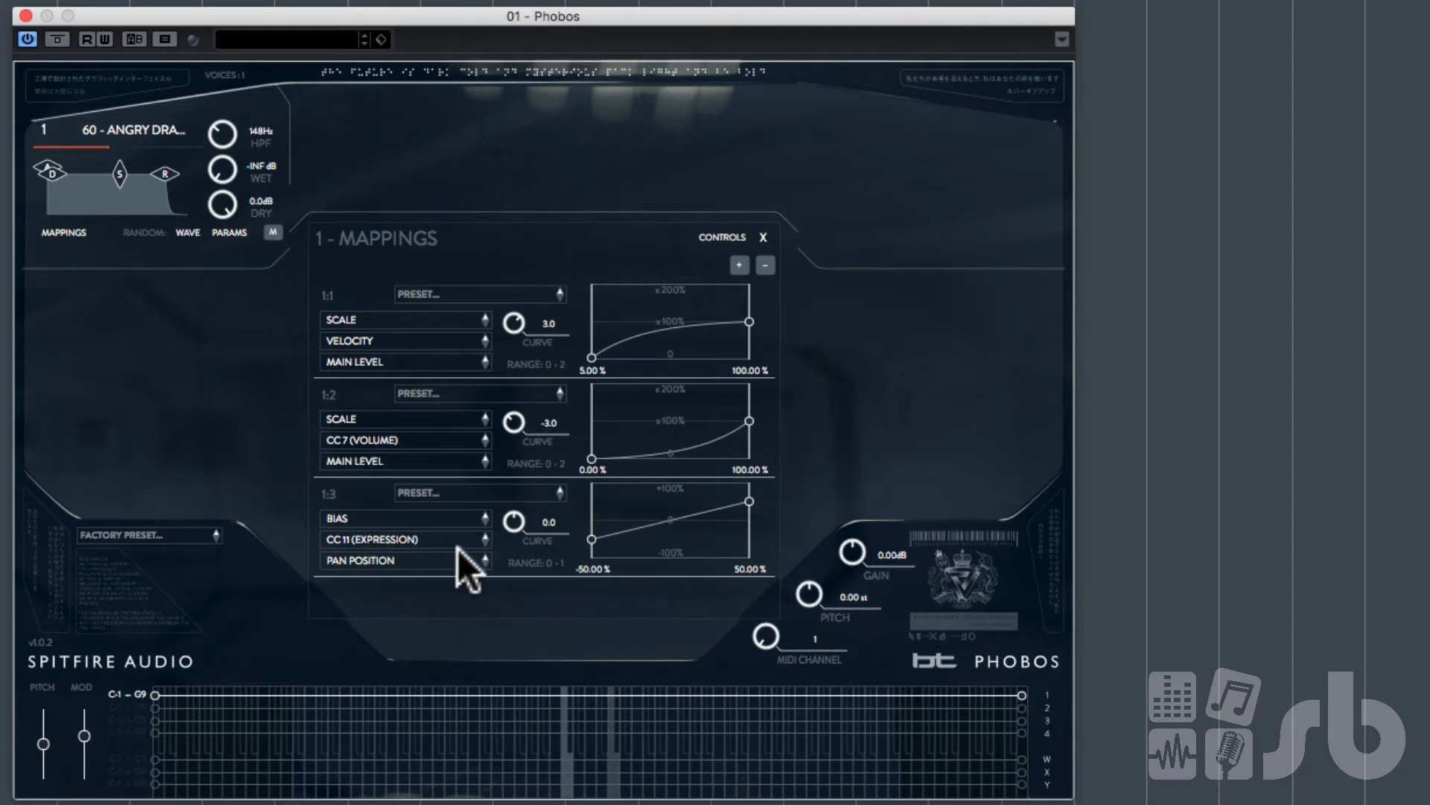
left_click(762, 239)
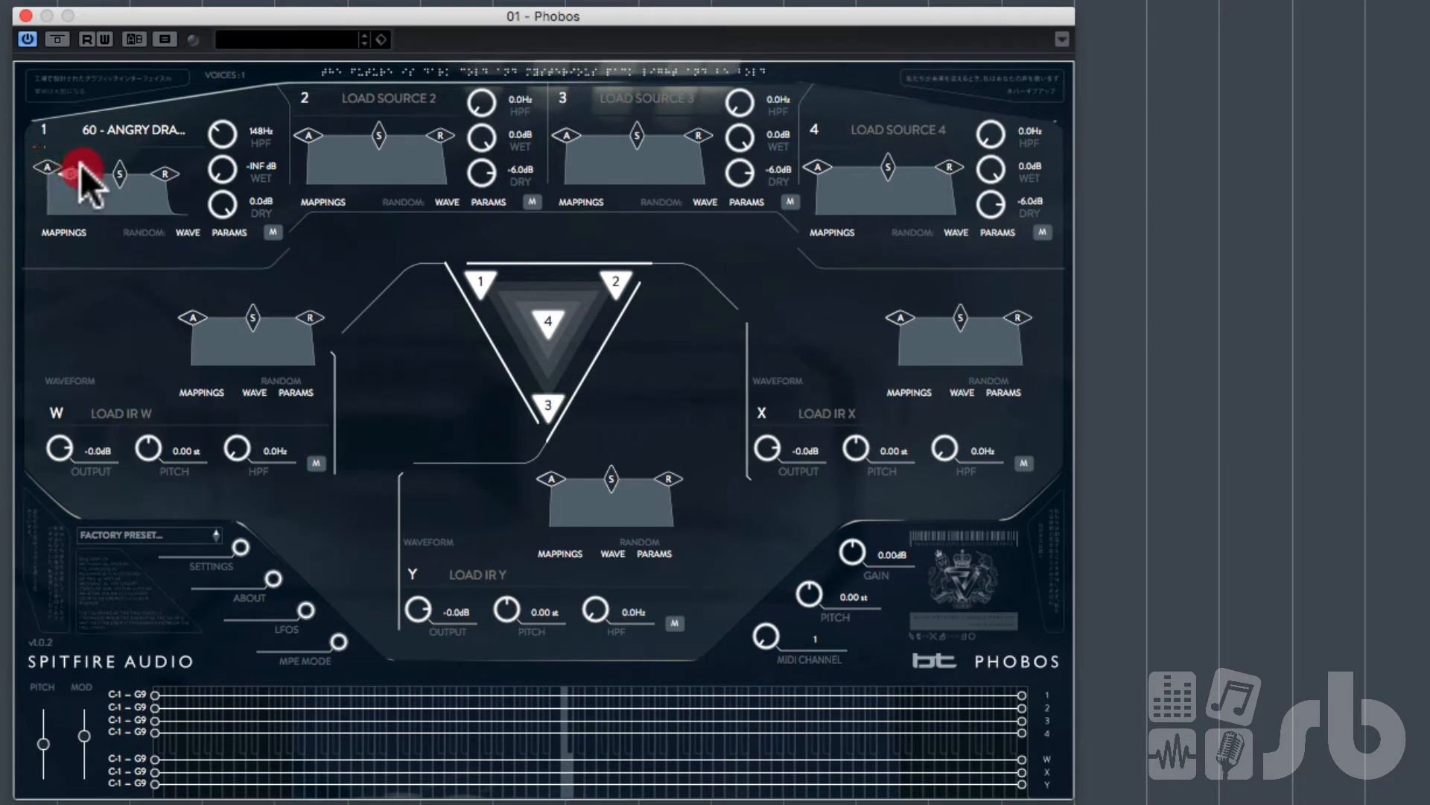
Step: Reshape source 1's envelope by moving its attack, decay, sustain and release points
mouse_move(70, 173)
left_mouse_down()
mouse_move(95, 169)
mouse_move(72, 184)
mouse_move(86, 185)
left_mouse_up()
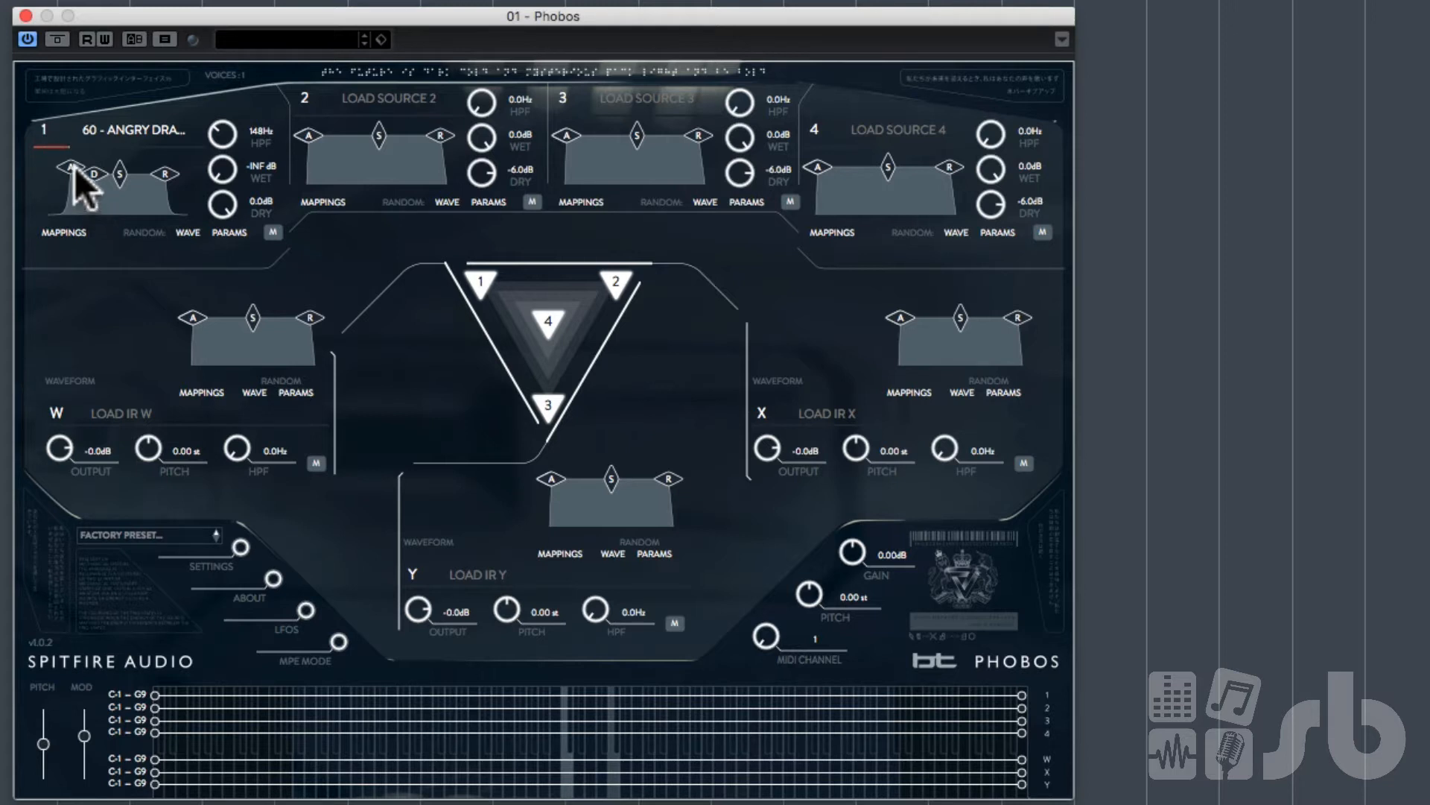
left_click_drag(74, 167, 8, 150)
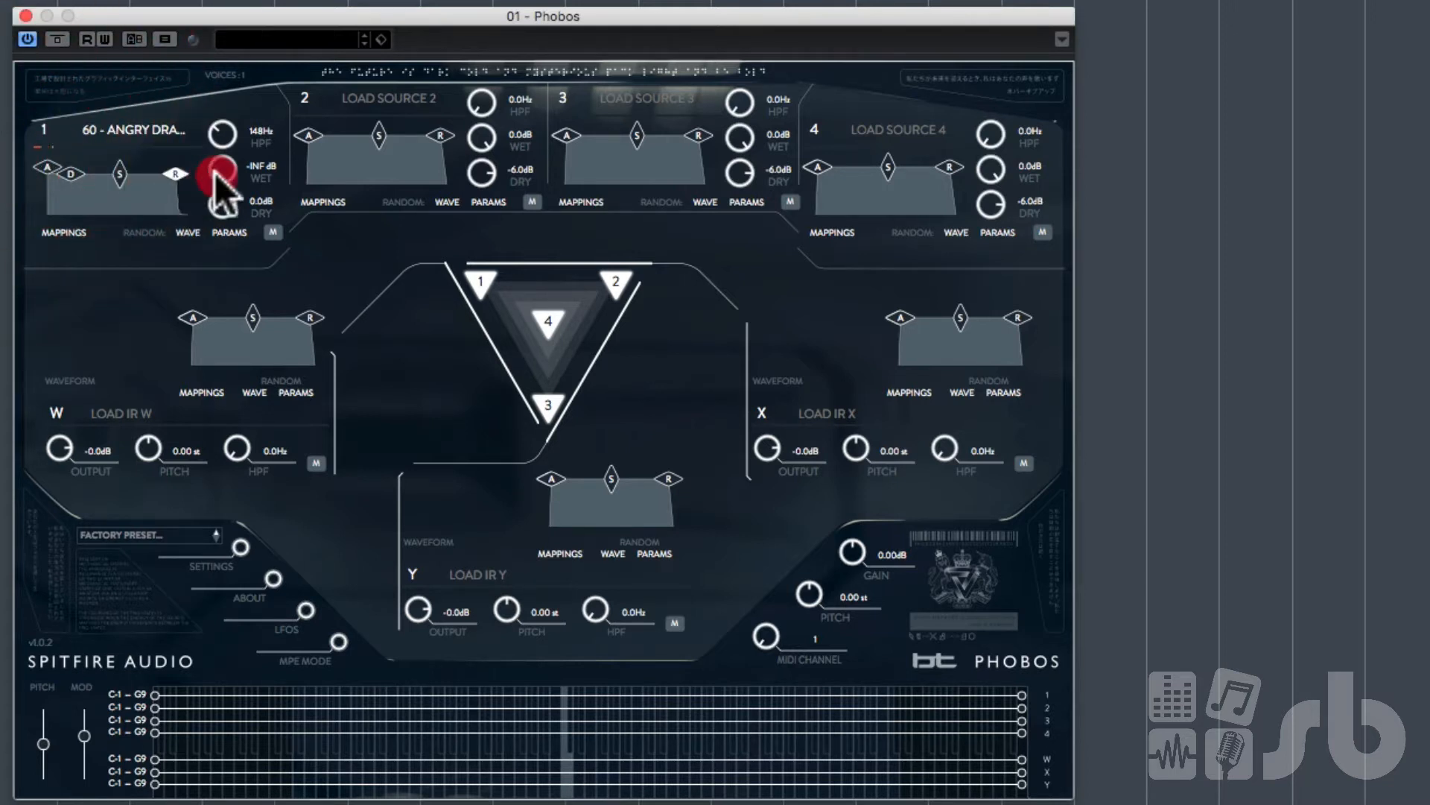
left_click_drag(214, 172, 245, 167)
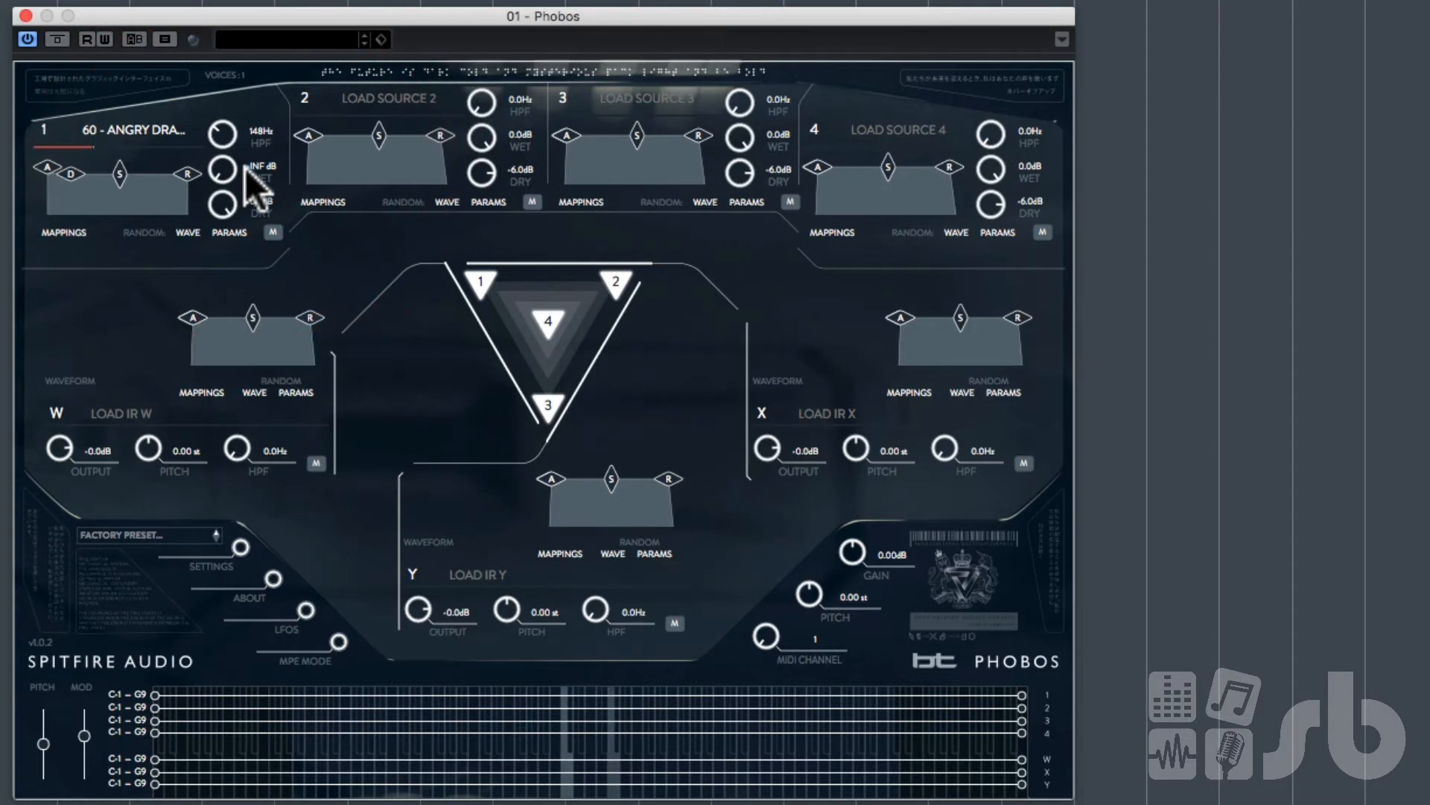
left_click_drag(187, 173, 176, 172)
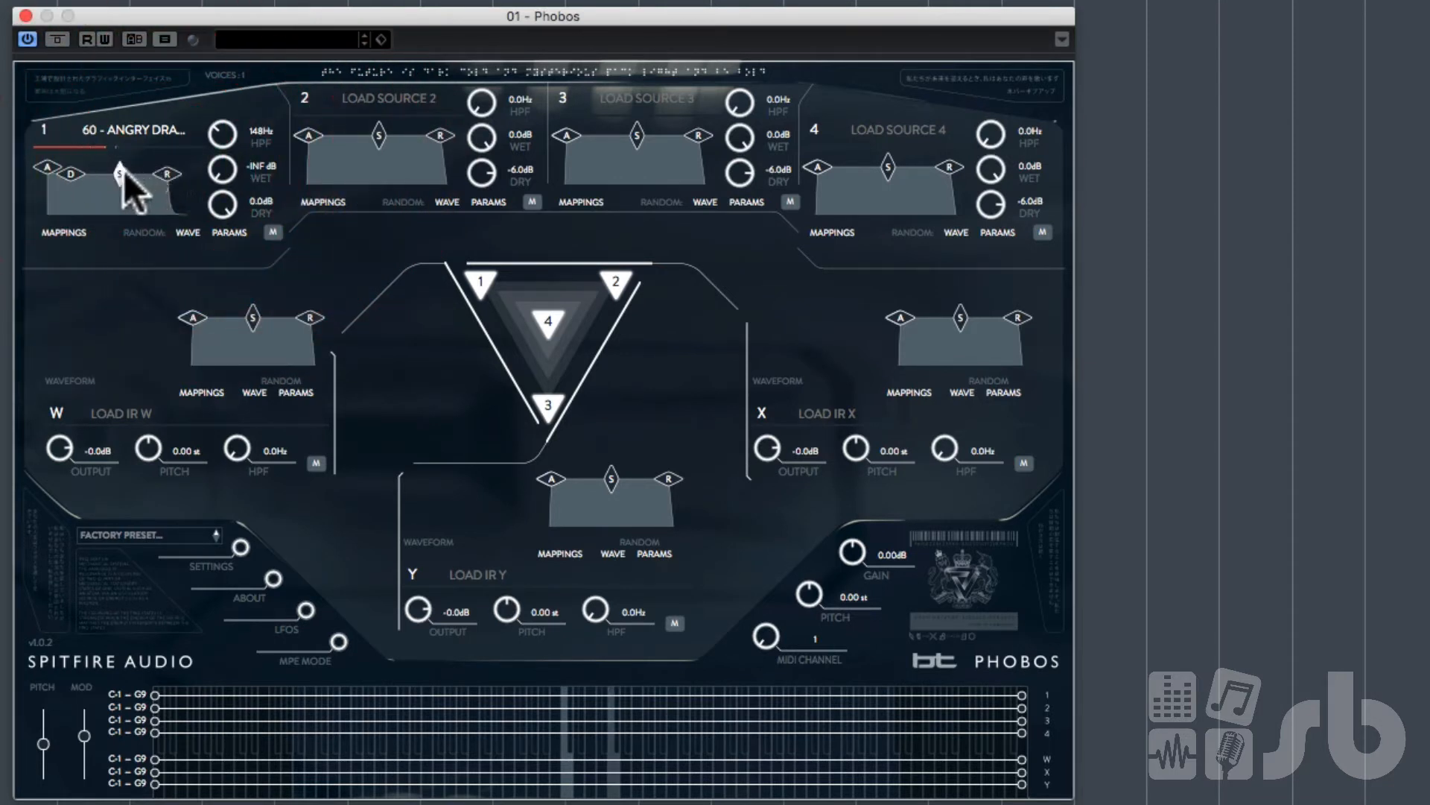
left_click_drag(119, 172, 117, 198)
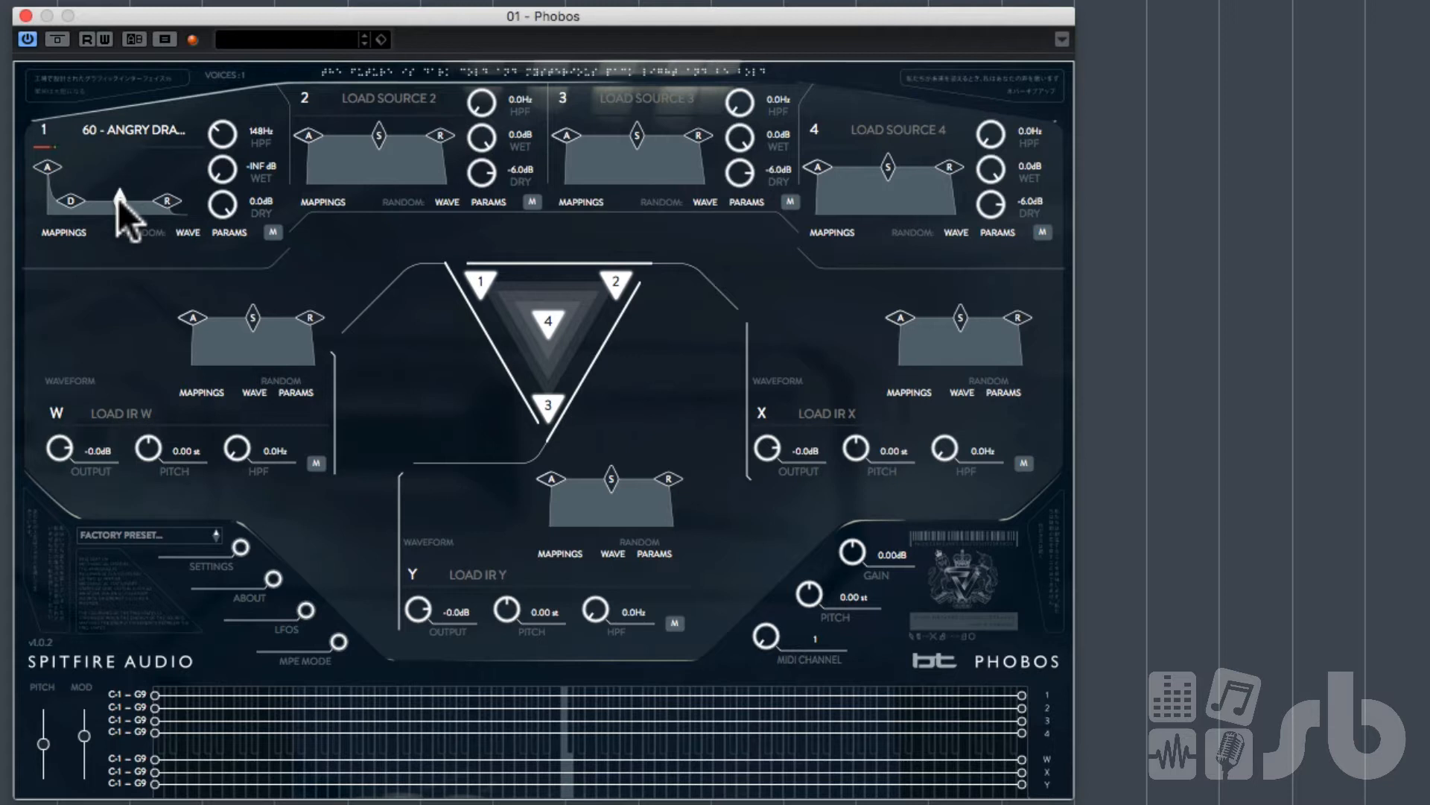
left_click_drag(118, 198, 122, 165)
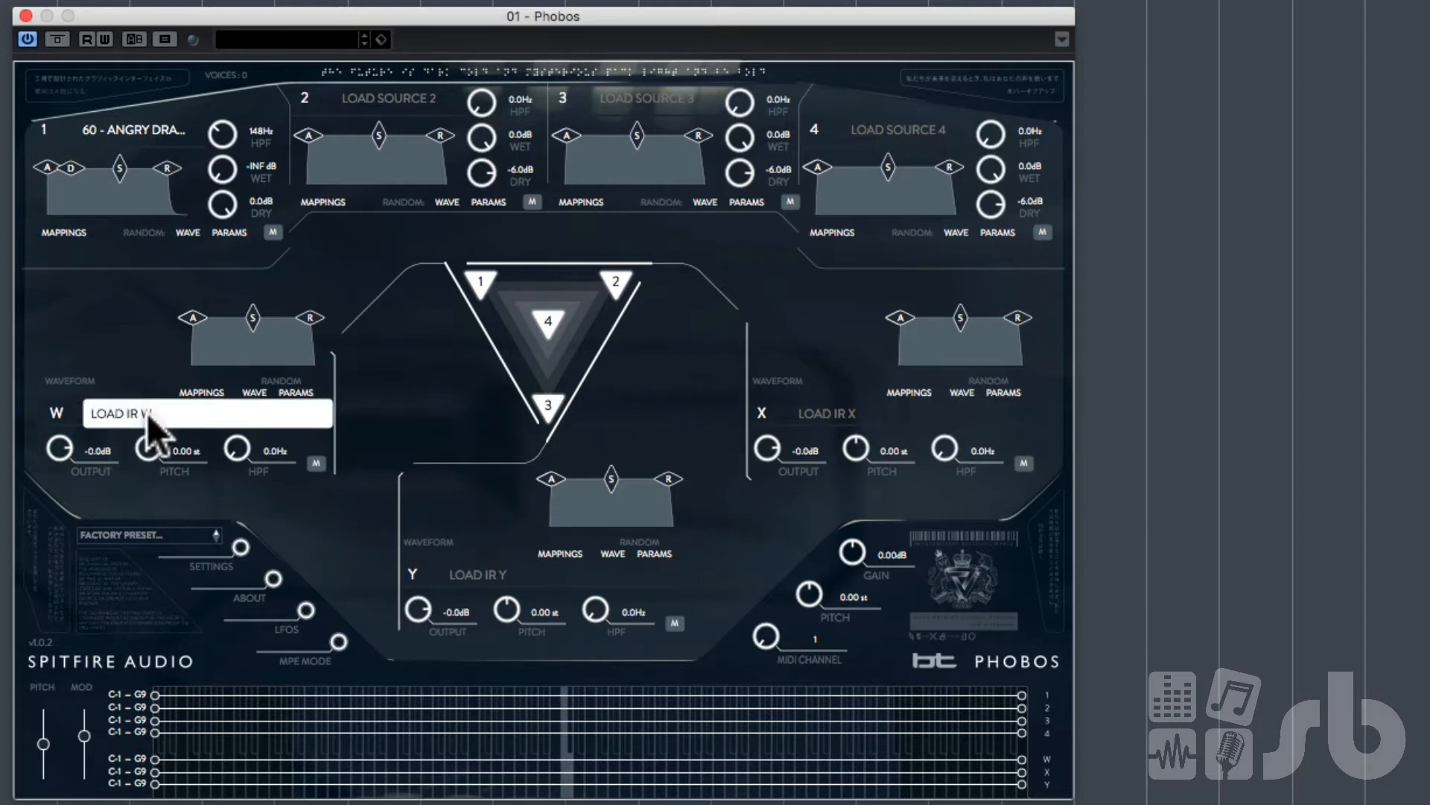
Step: Load A CHOIR OF BT 1 into IR W, filtering the browser to BT TONAL sounds
left_click(105, 413)
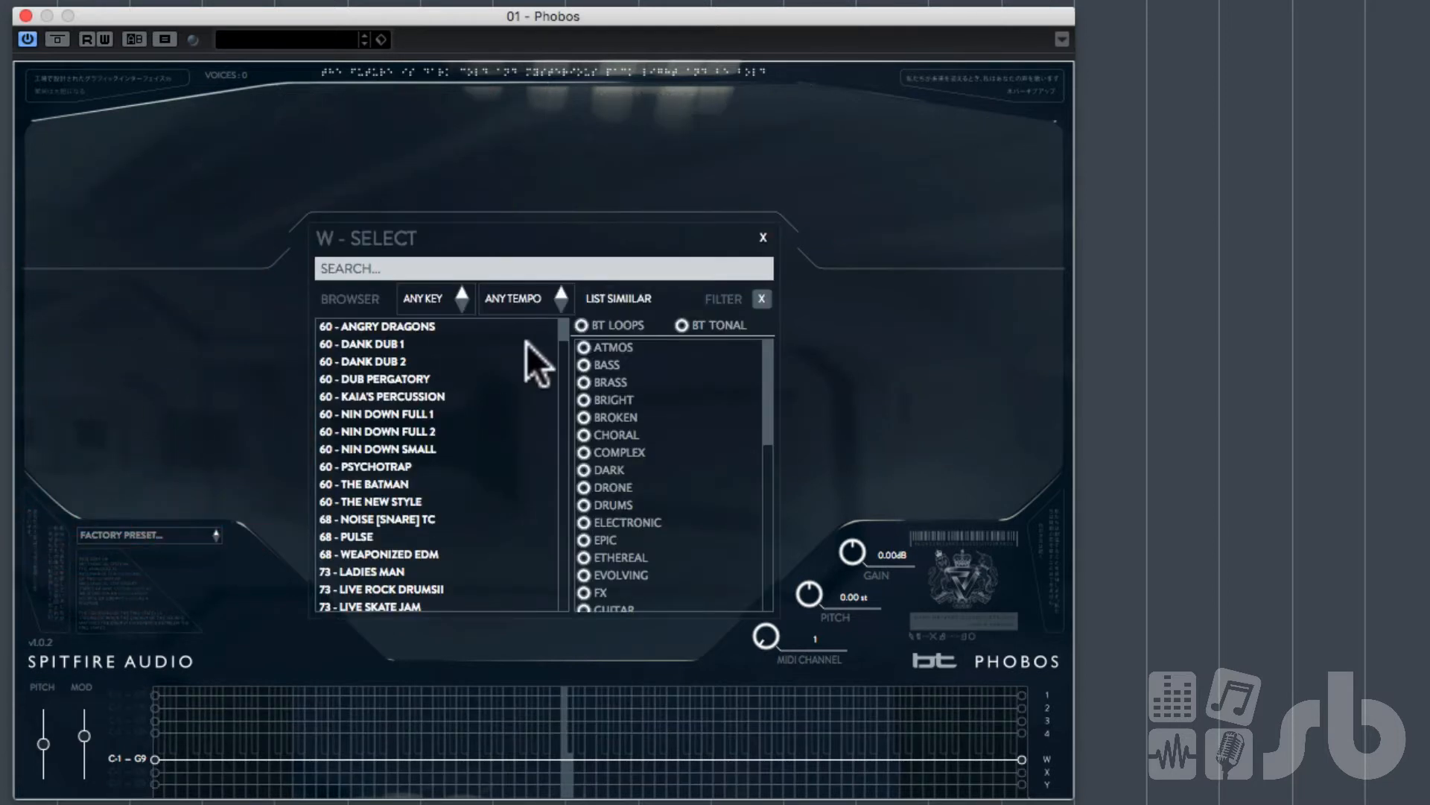
left_click(587, 326)
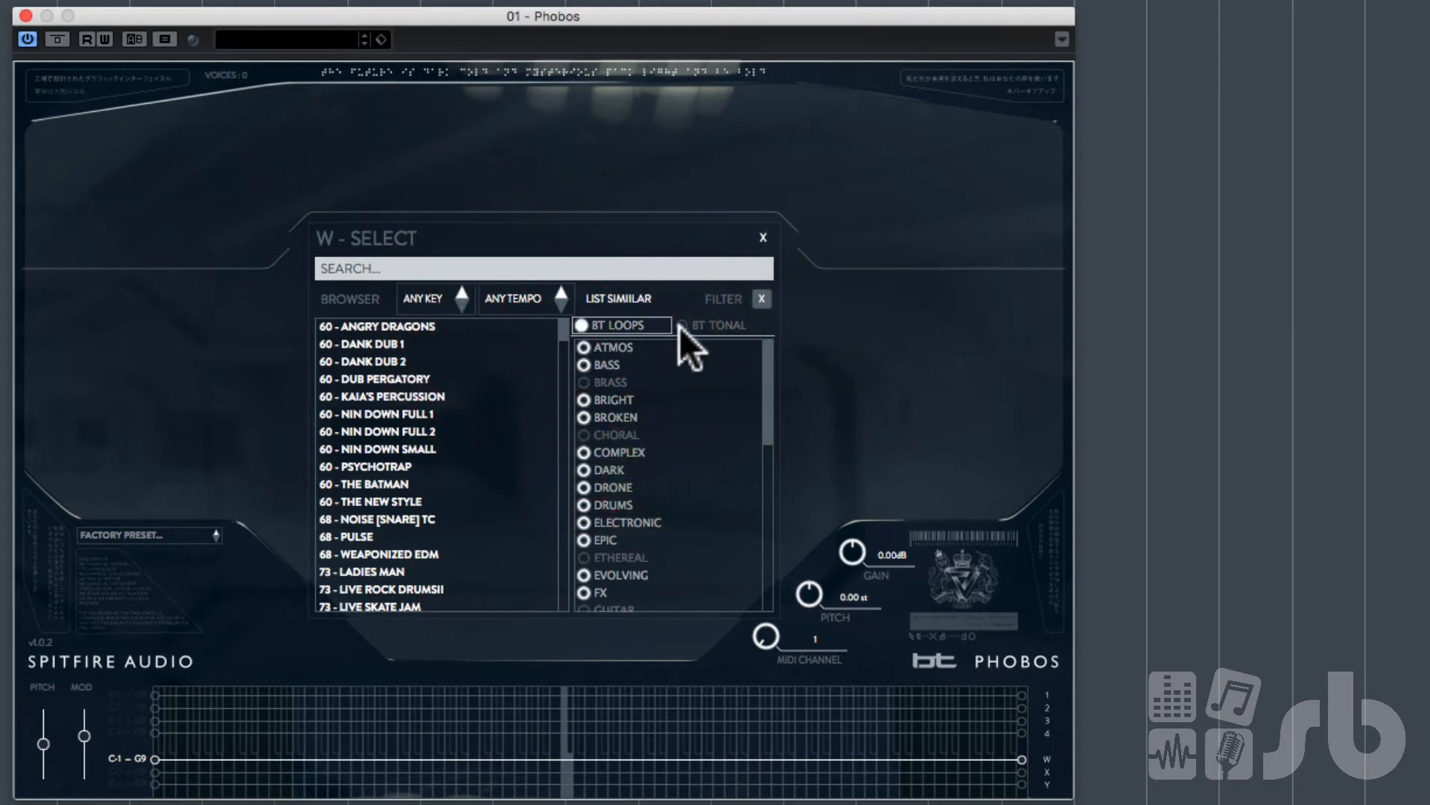
left_click(681, 327)
left_click(588, 325)
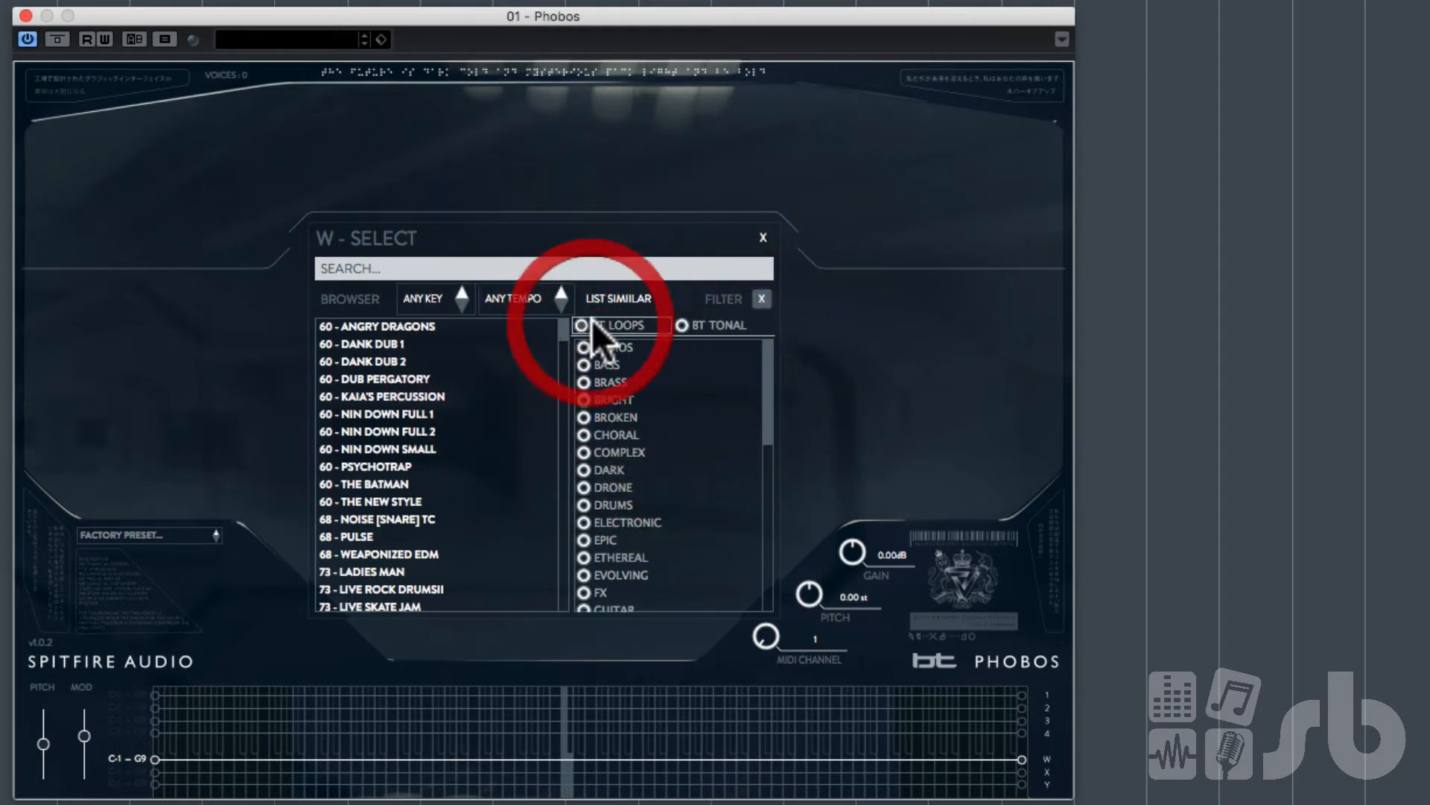
left_click(680, 324)
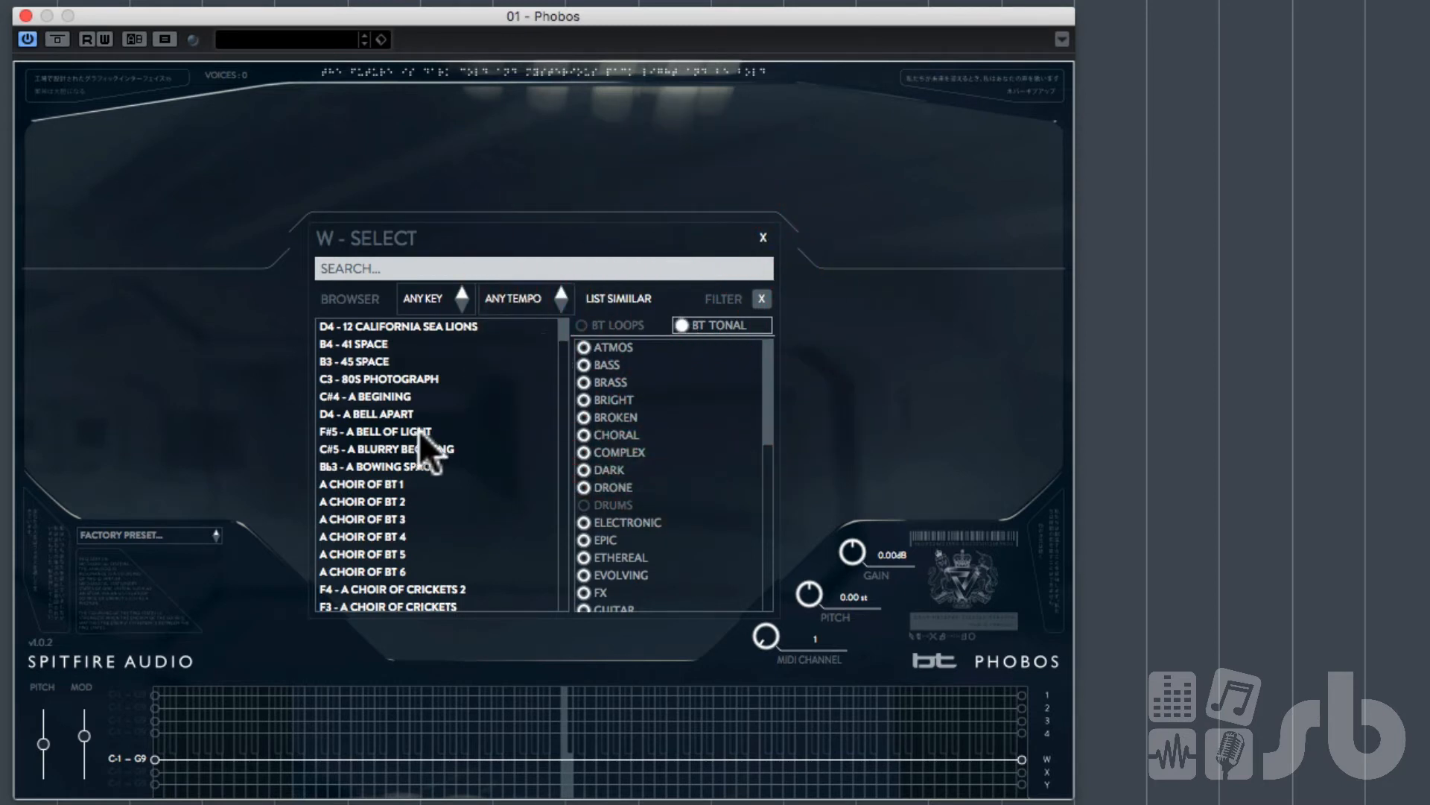
left_click(393, 484)
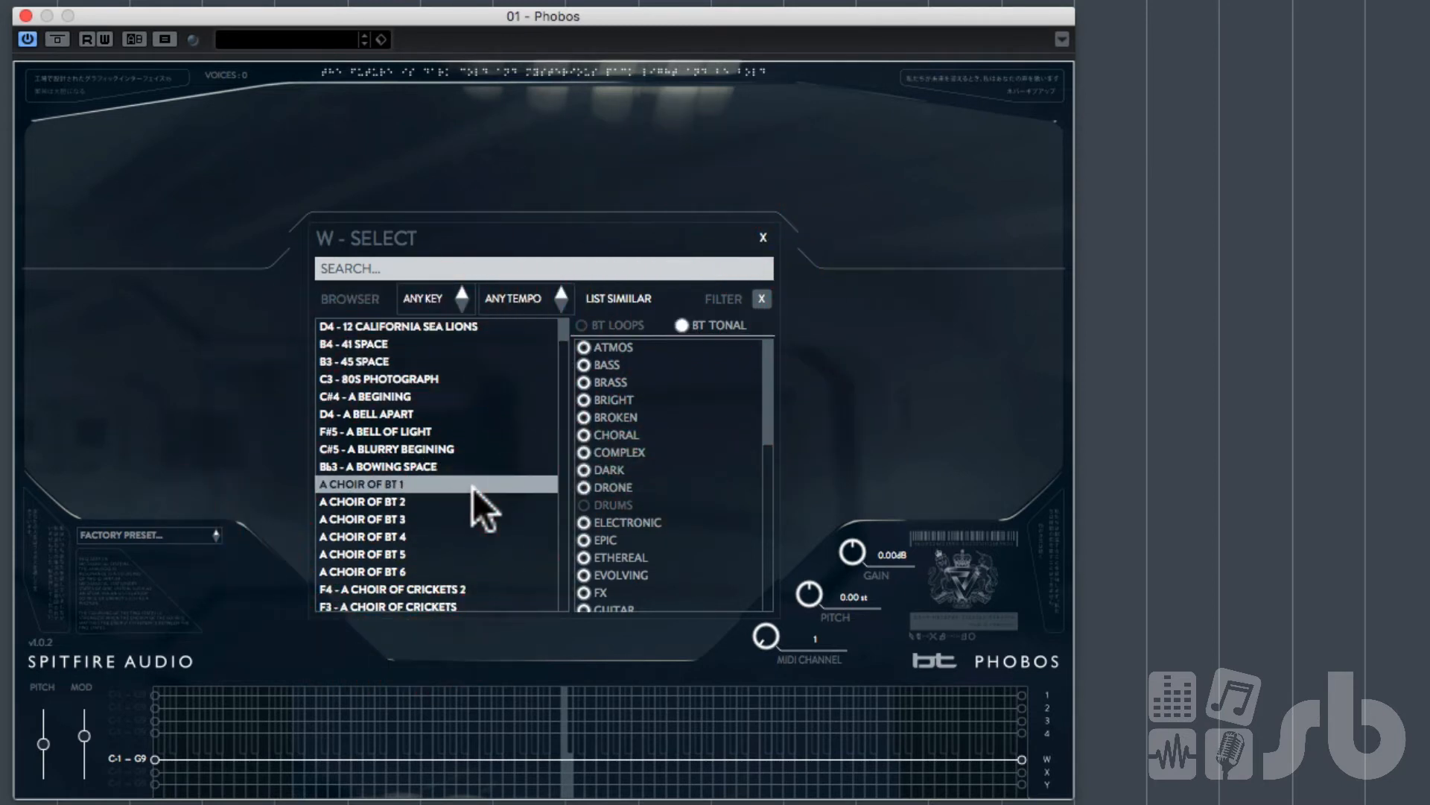
double_click(398, 483)
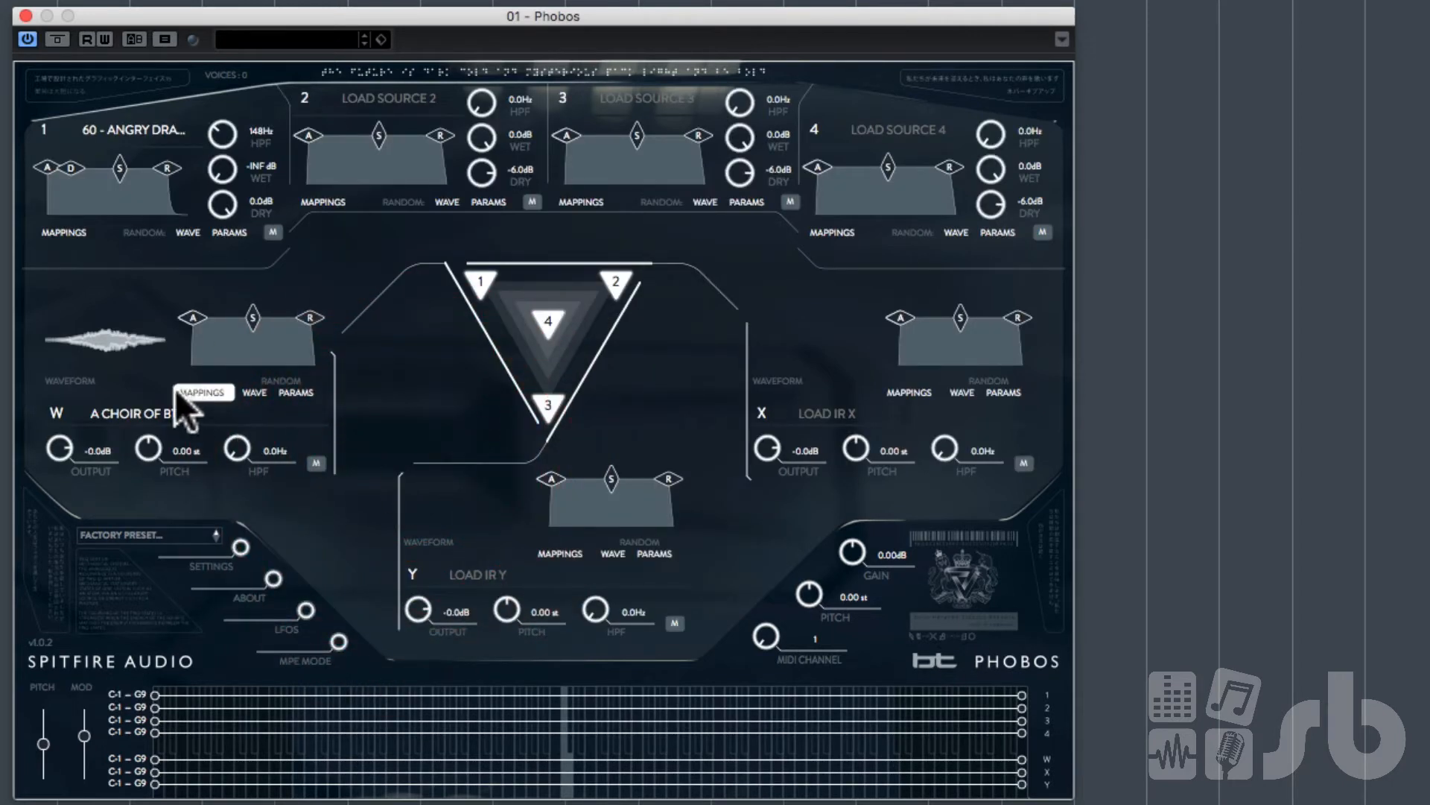
Step: Balance levels: set IR W's output to 1.9 dB, source 1's wet to 0.0 dB and dry to -20.5 dB
left_click_drag(61, 432, 69, 394)
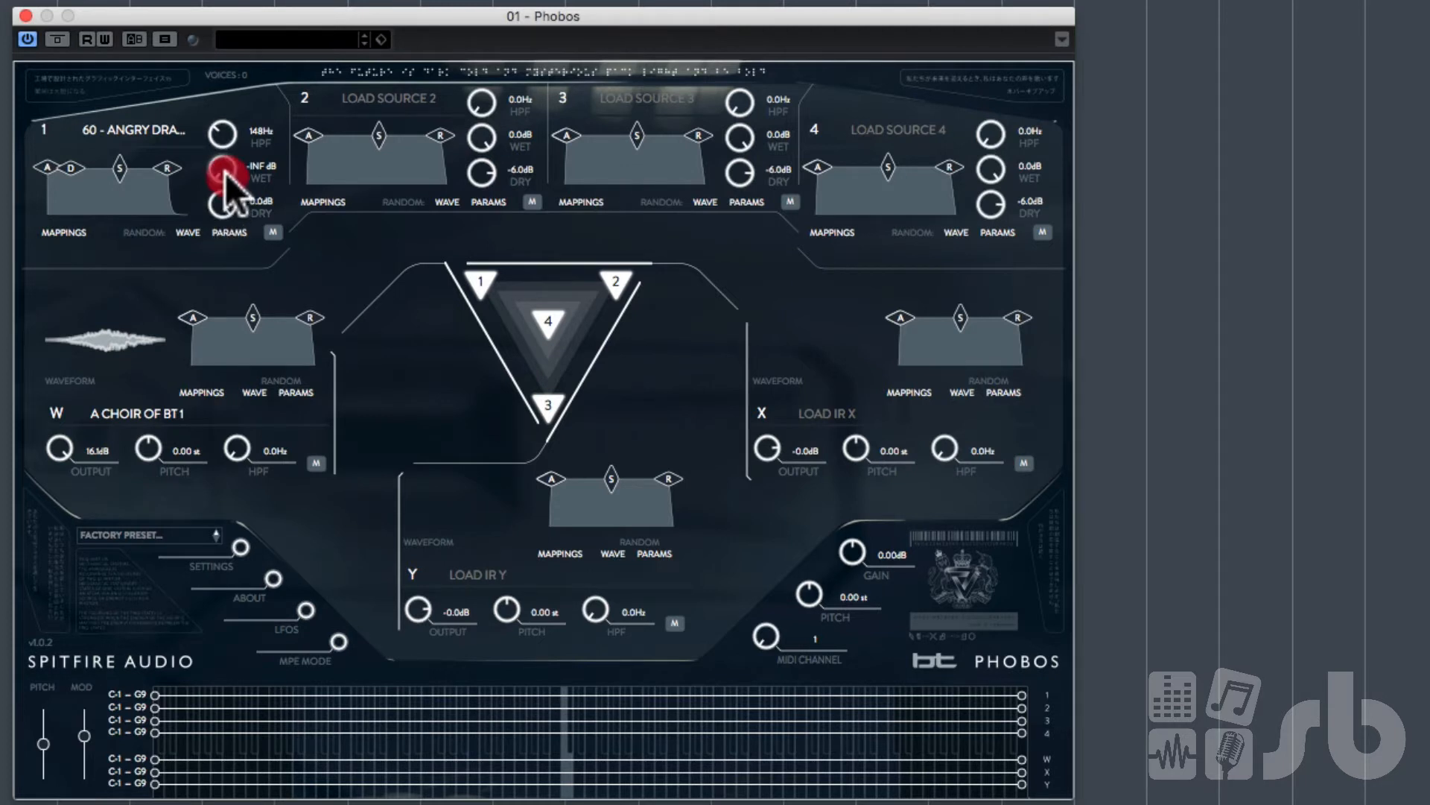
left_click_drag(225, 176, 234, 108)
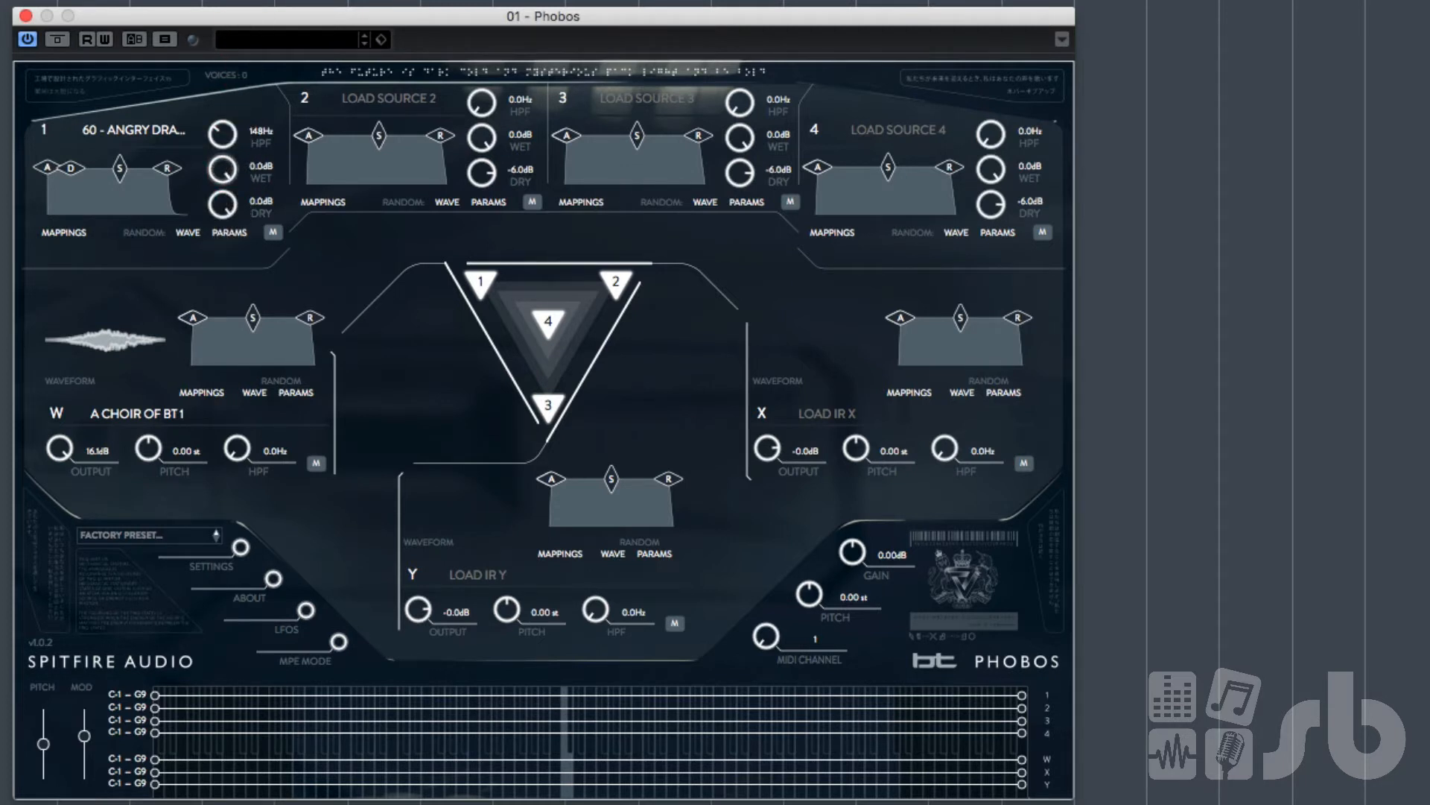
left_click_drag(224, 202, 218, 376)
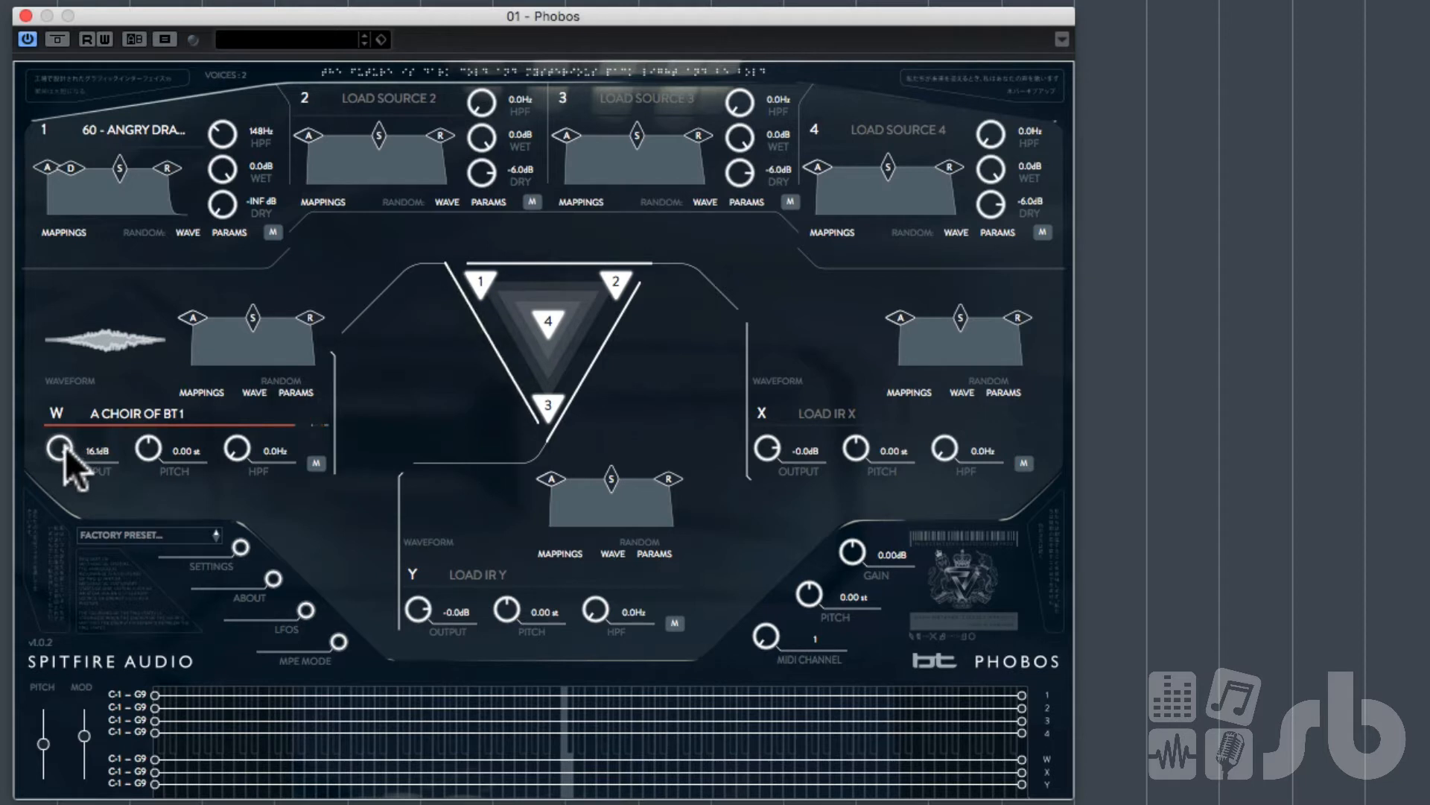
left_click_drag(65, 445, 66, 490)
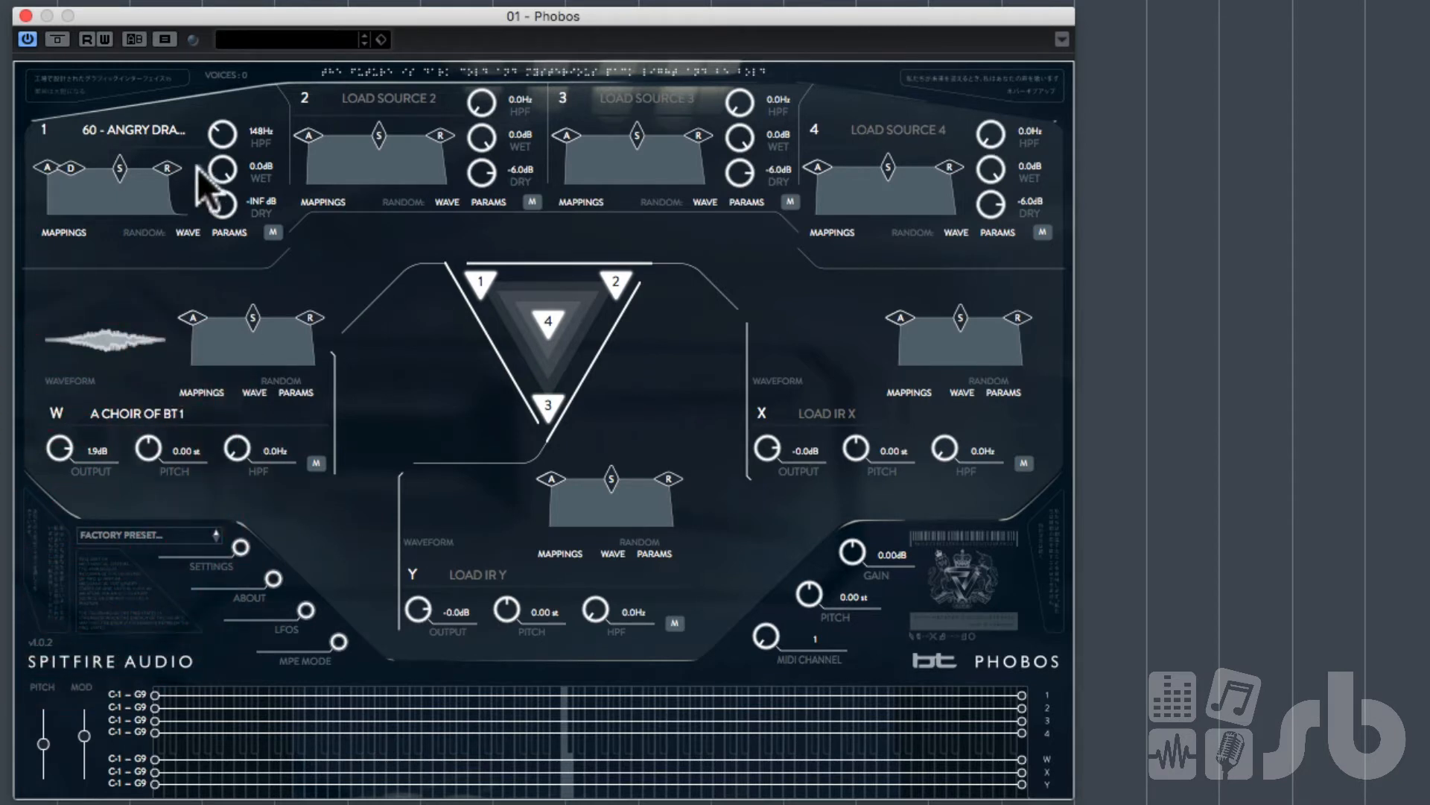
left_click_drag(217, 196, 235, 109)
left_click_drag(221, 194, 229, 131)
Step: Search the source 2 browser for HIGH and load 90 - HIGH END into source 2
left_click(377, 103)
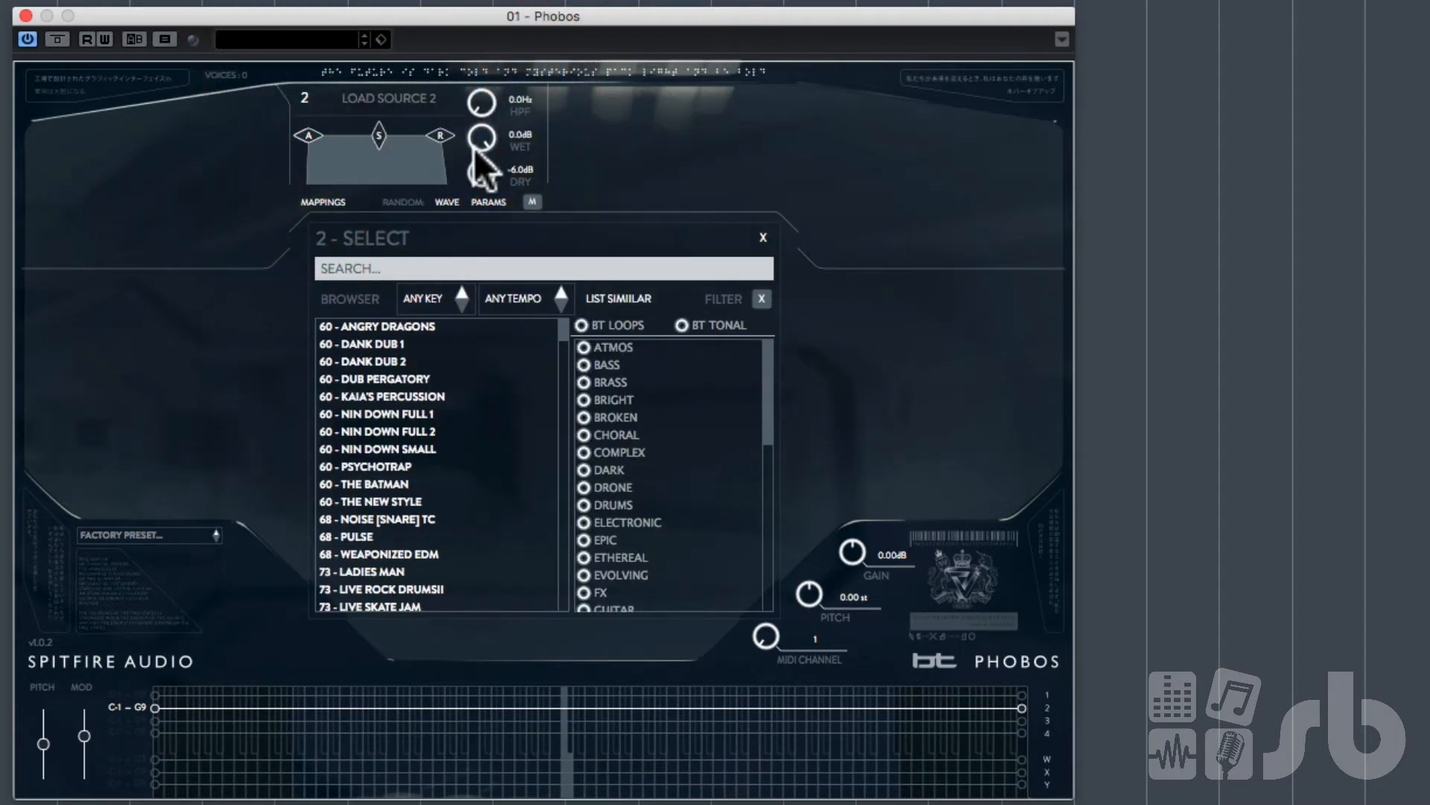
left_click(405, 268)
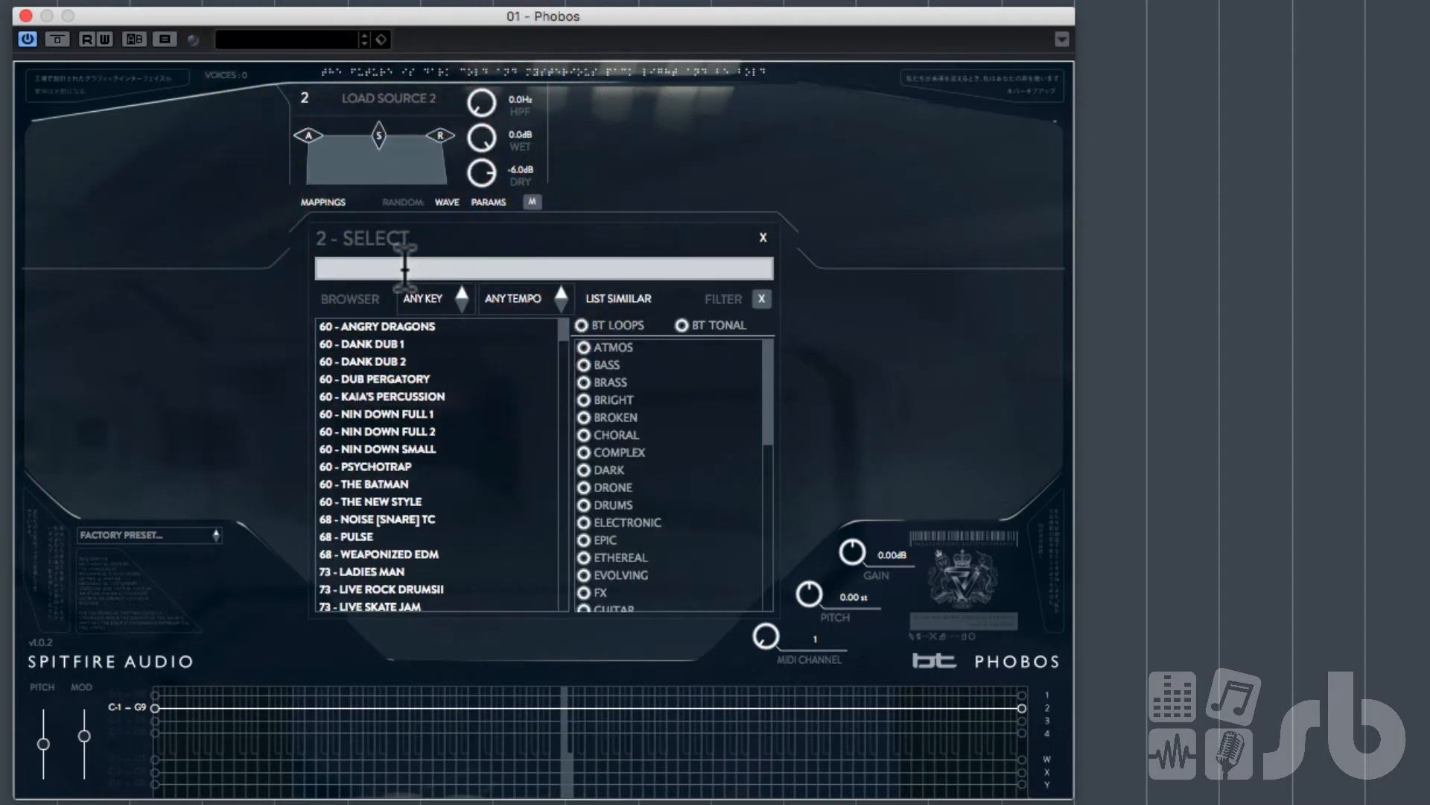
type("HIGH")
key("Return")
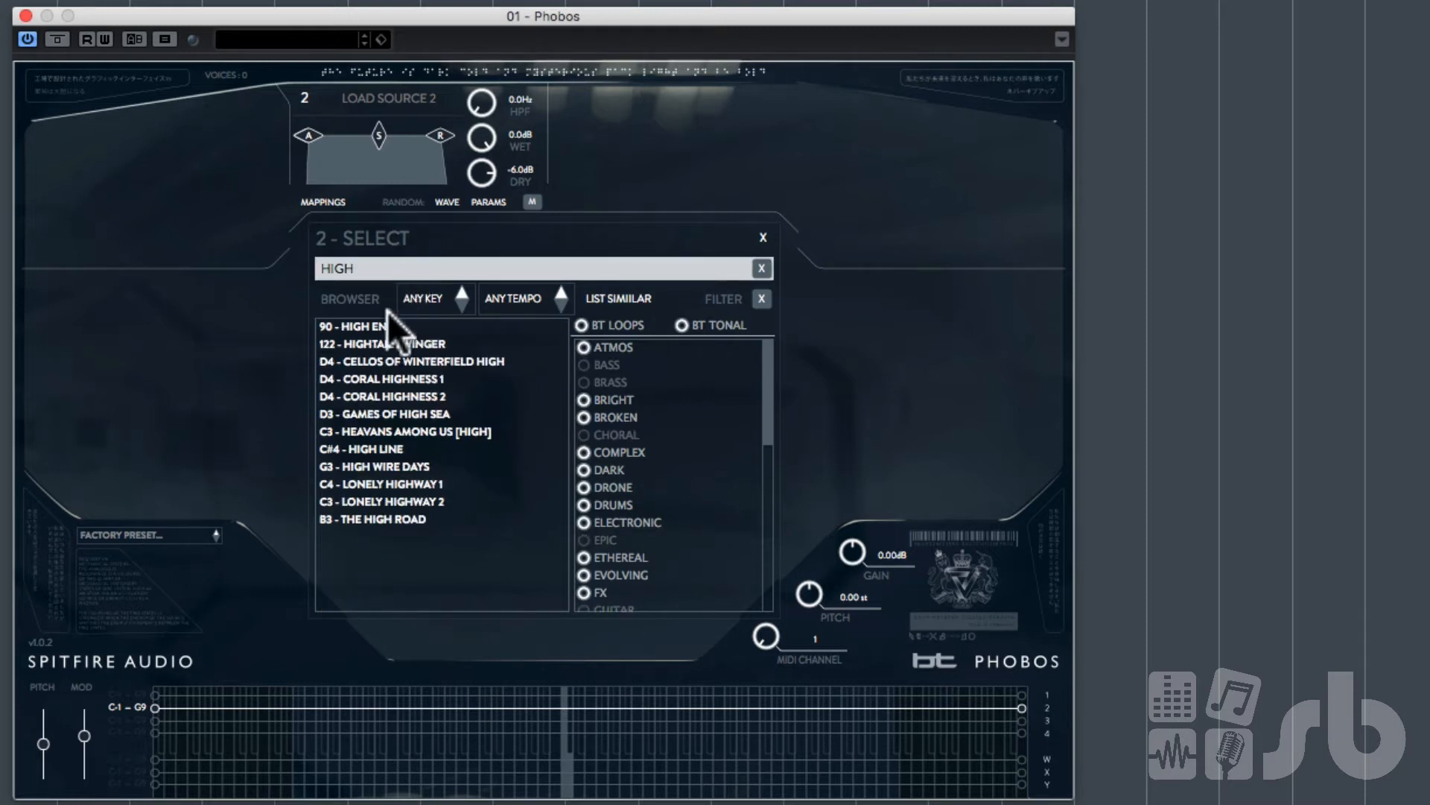
left_click(396, 329)
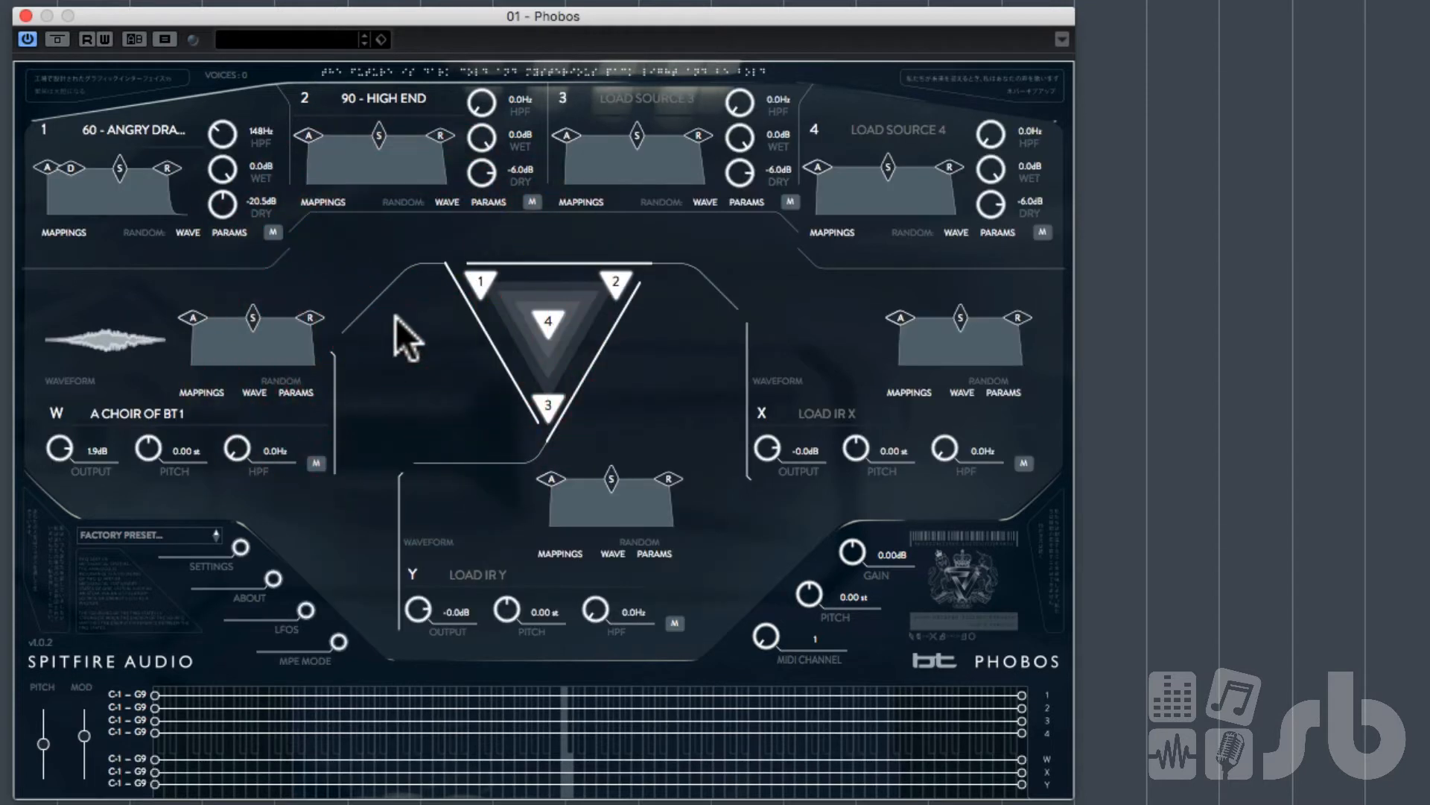
Step: Mute source 1 and IR W, and set source 2's HPF to 3.16 kHz and dry level to -2.0 dB
mouse_move(469, 167)
left_mouse_down()
mouse_move(479, 120)
mouse_move(477, 158)
left_mouse_up()
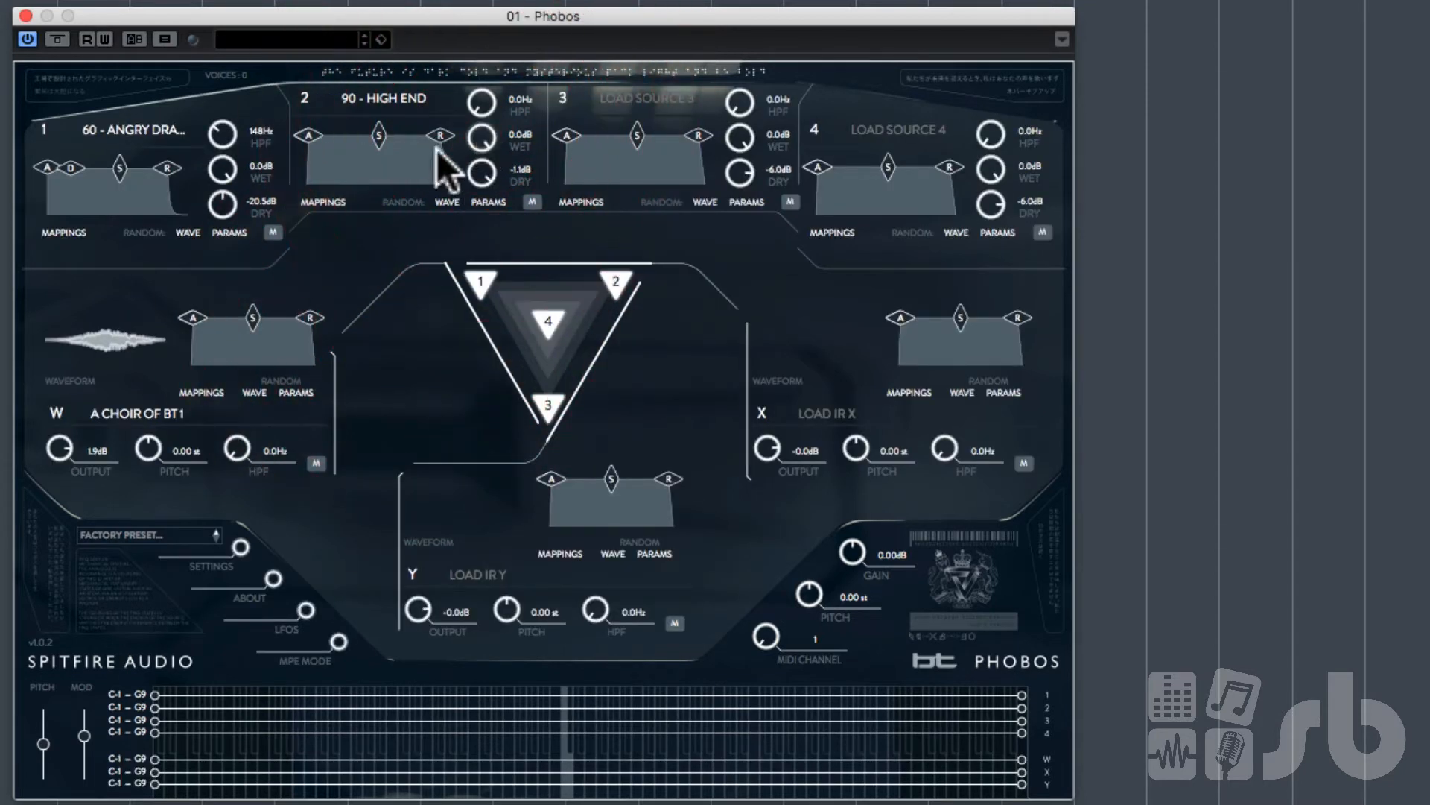
left_click(273, 233)
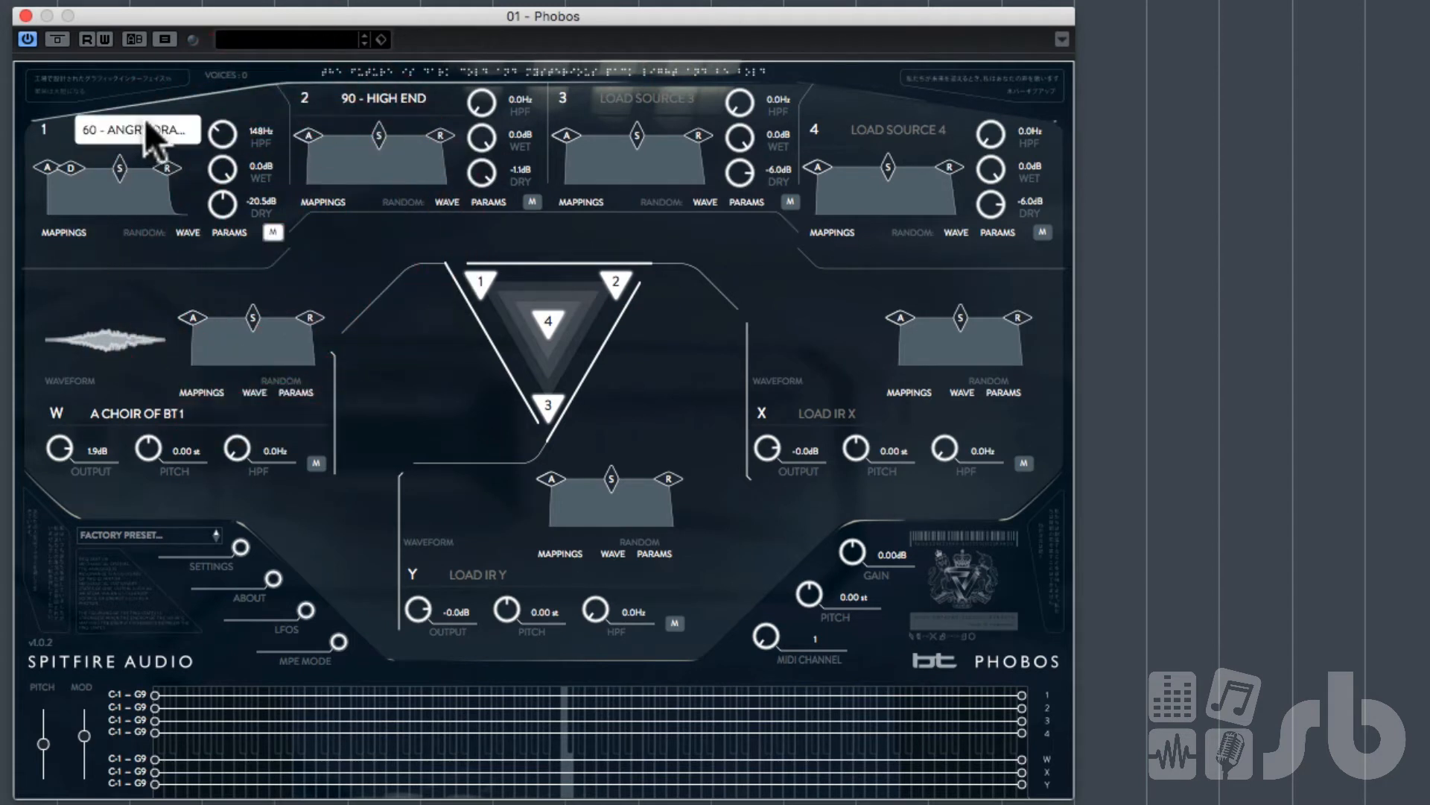
left_click(316, 464)
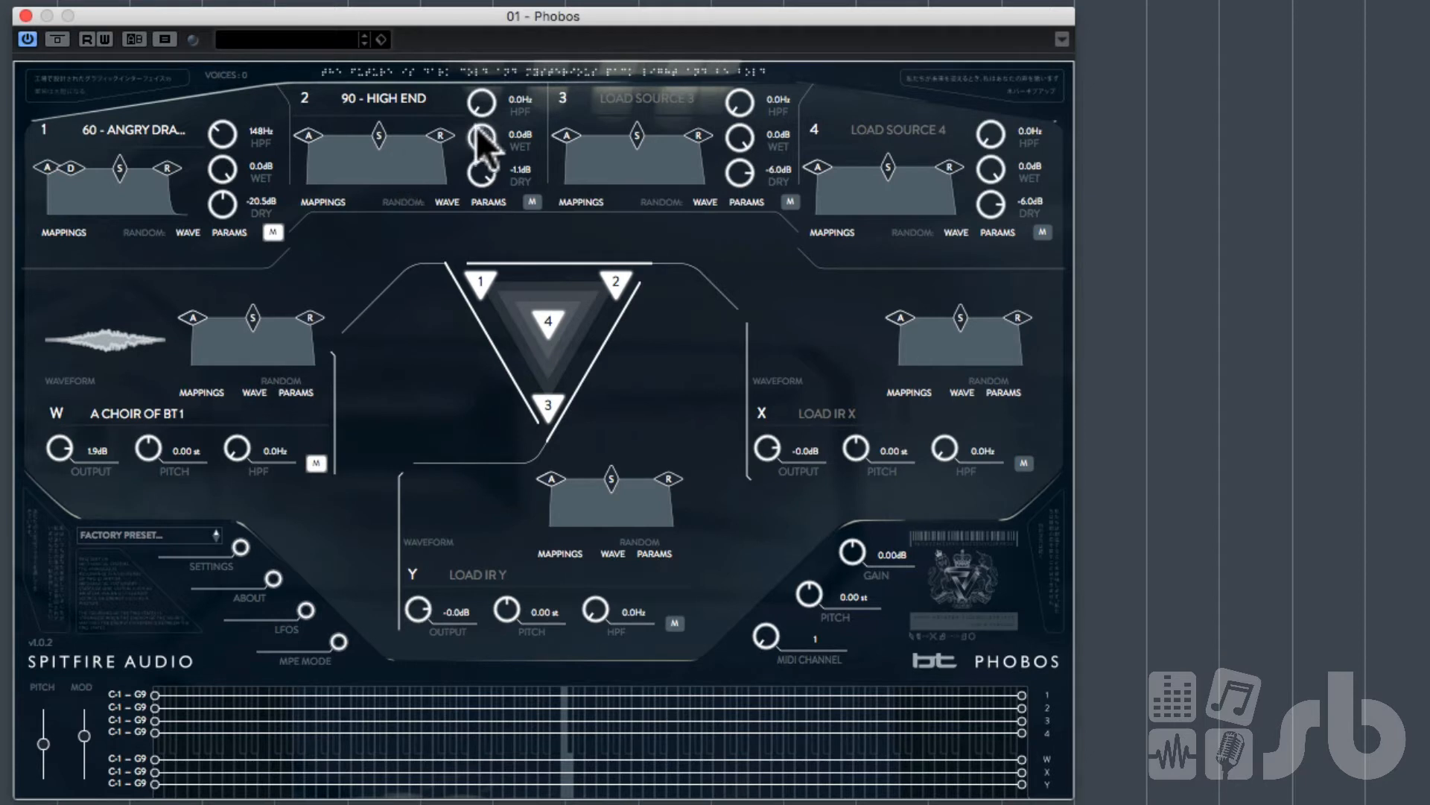
double_click(481, 173)
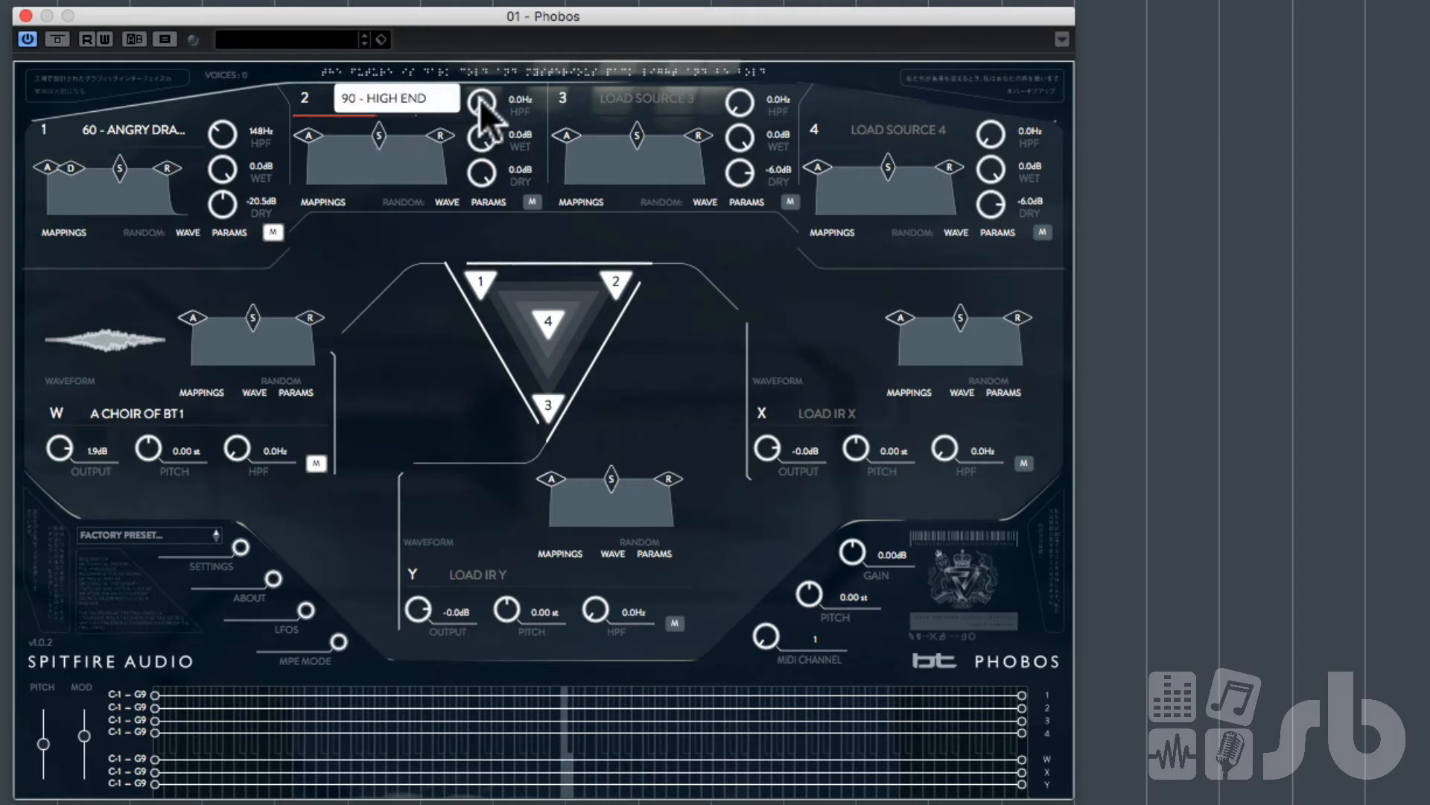
left_click_drag(486, 100, 512, 8)
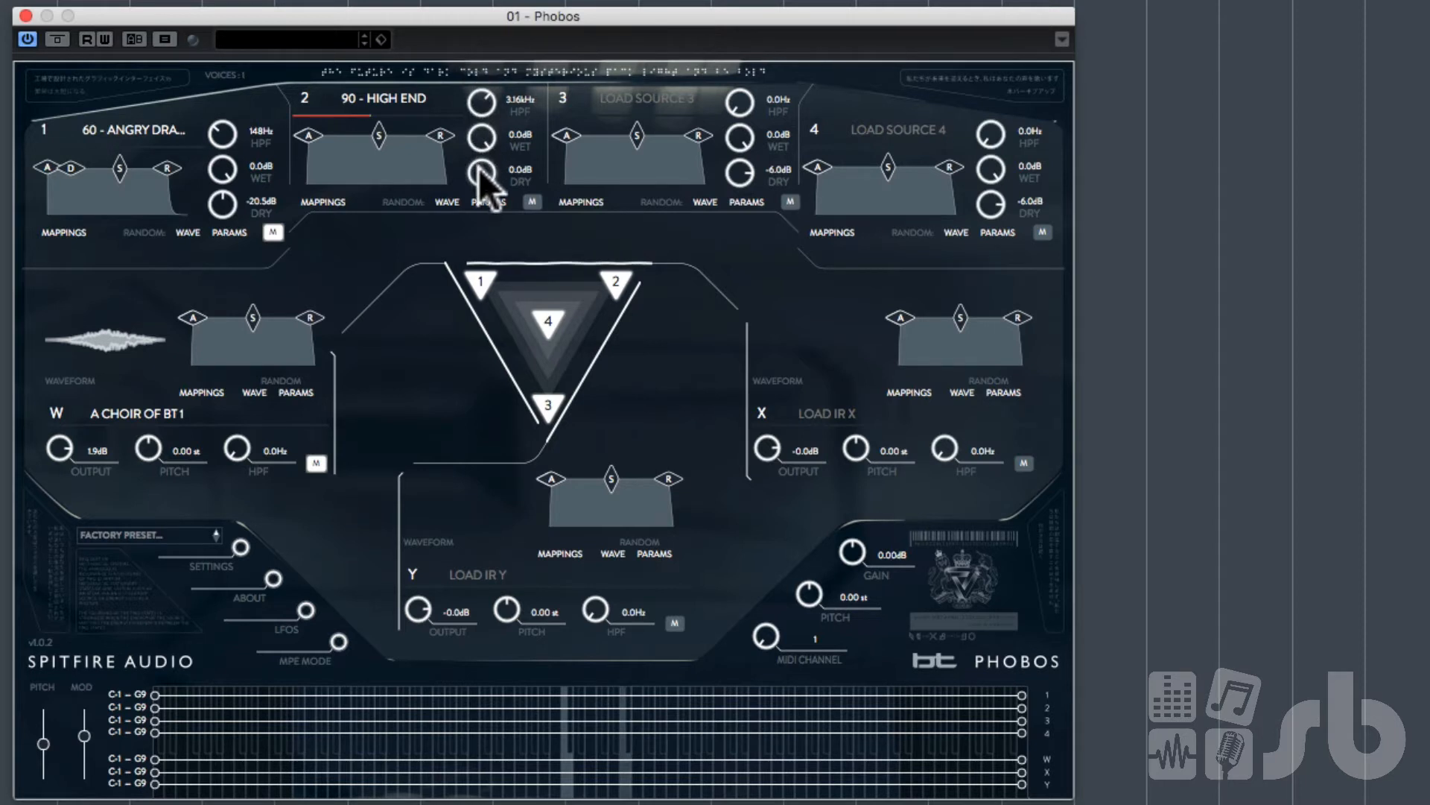
left_click_drag(478, 170, 483, 191)
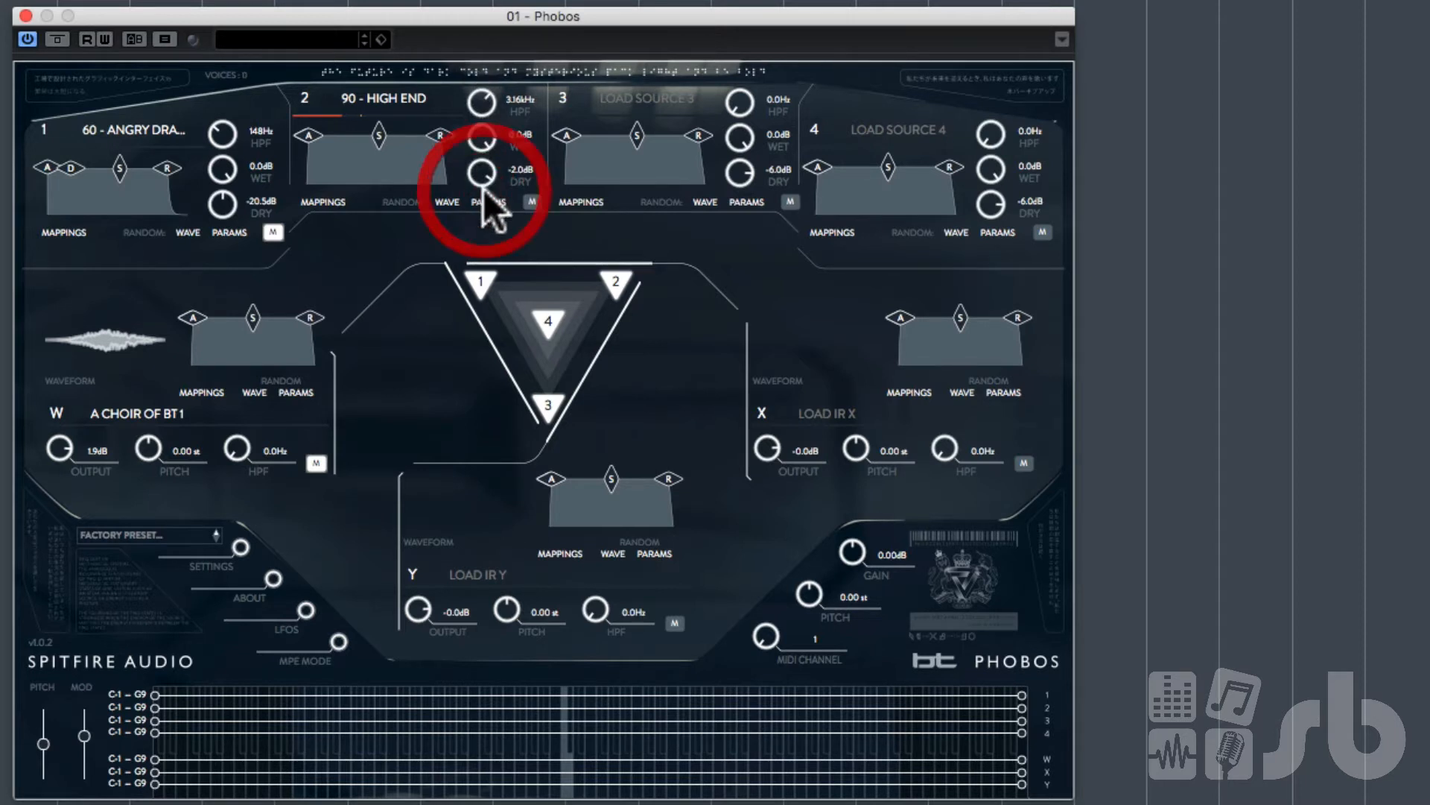
Step: Unmute source 1 and IR W, setting source 1's dry to -9.9 dB and source 2's dry to -20.7 dB
left_click(271, 232)
mouse_move(225, 198)
left_mouse_down()
mouse_move(223, 154)
mouse_move(221, 191)
mouse_move(222, 178)
left_mouse_up()
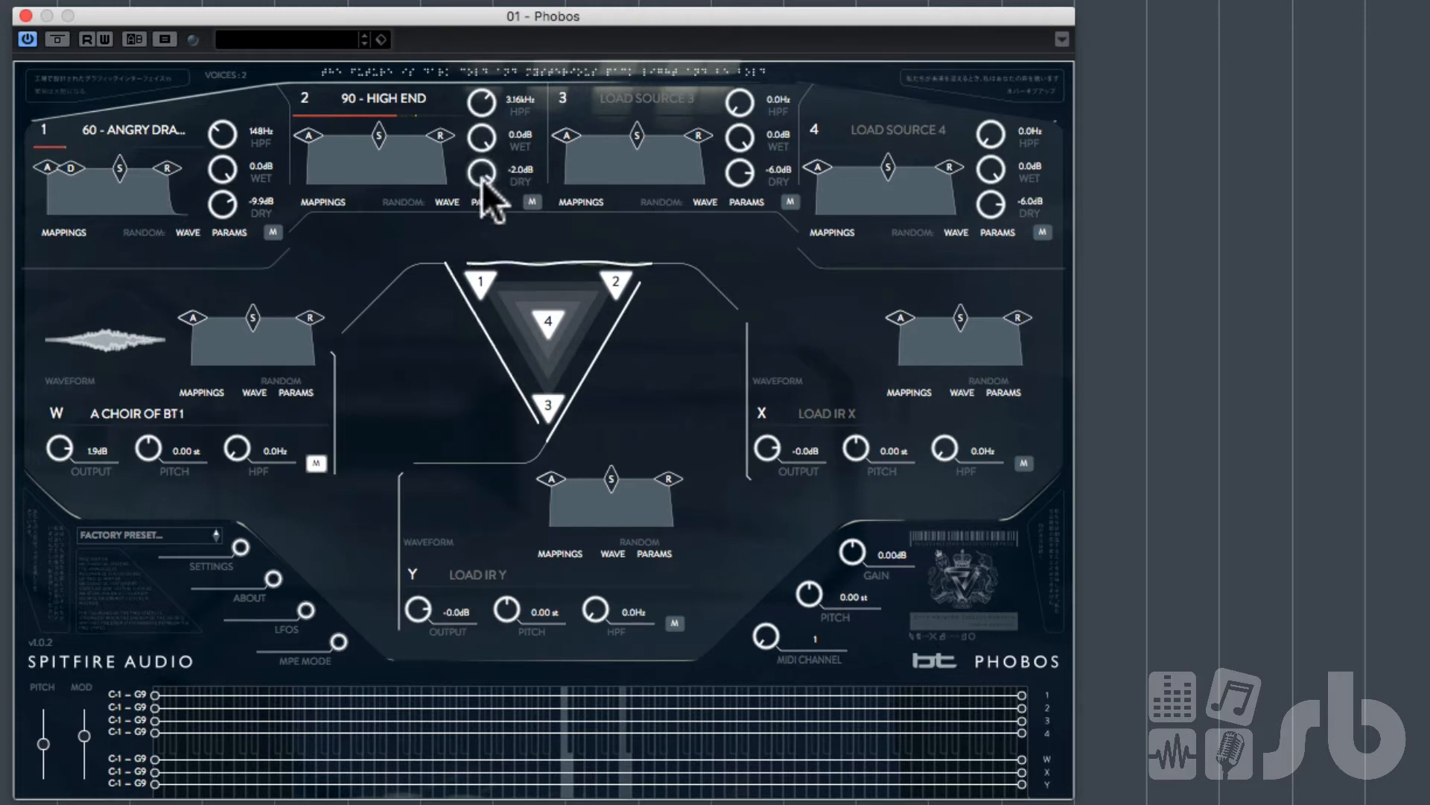
left_click_drag(481, 181, 489, 275)
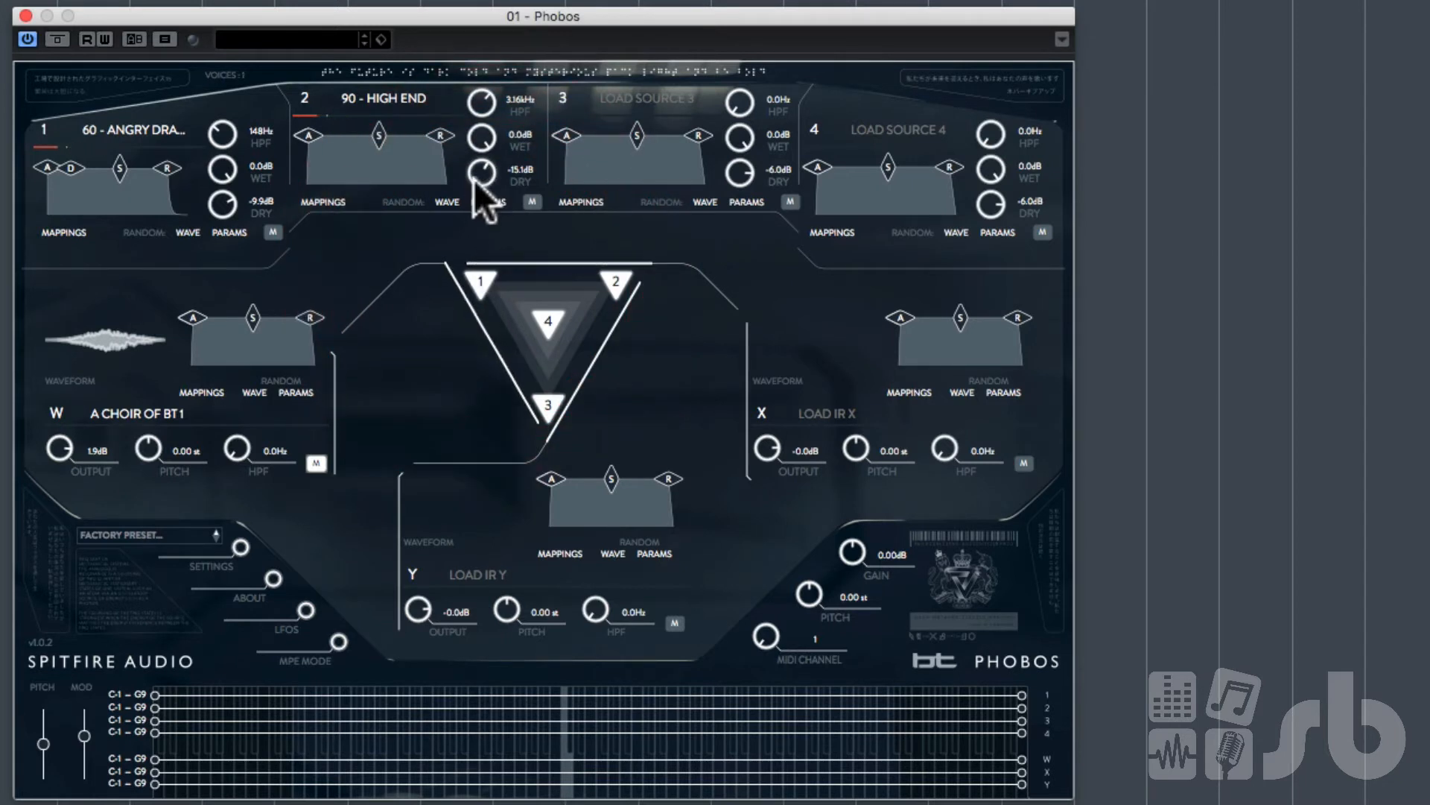
left_click_drag(474, 181, 476, 209)
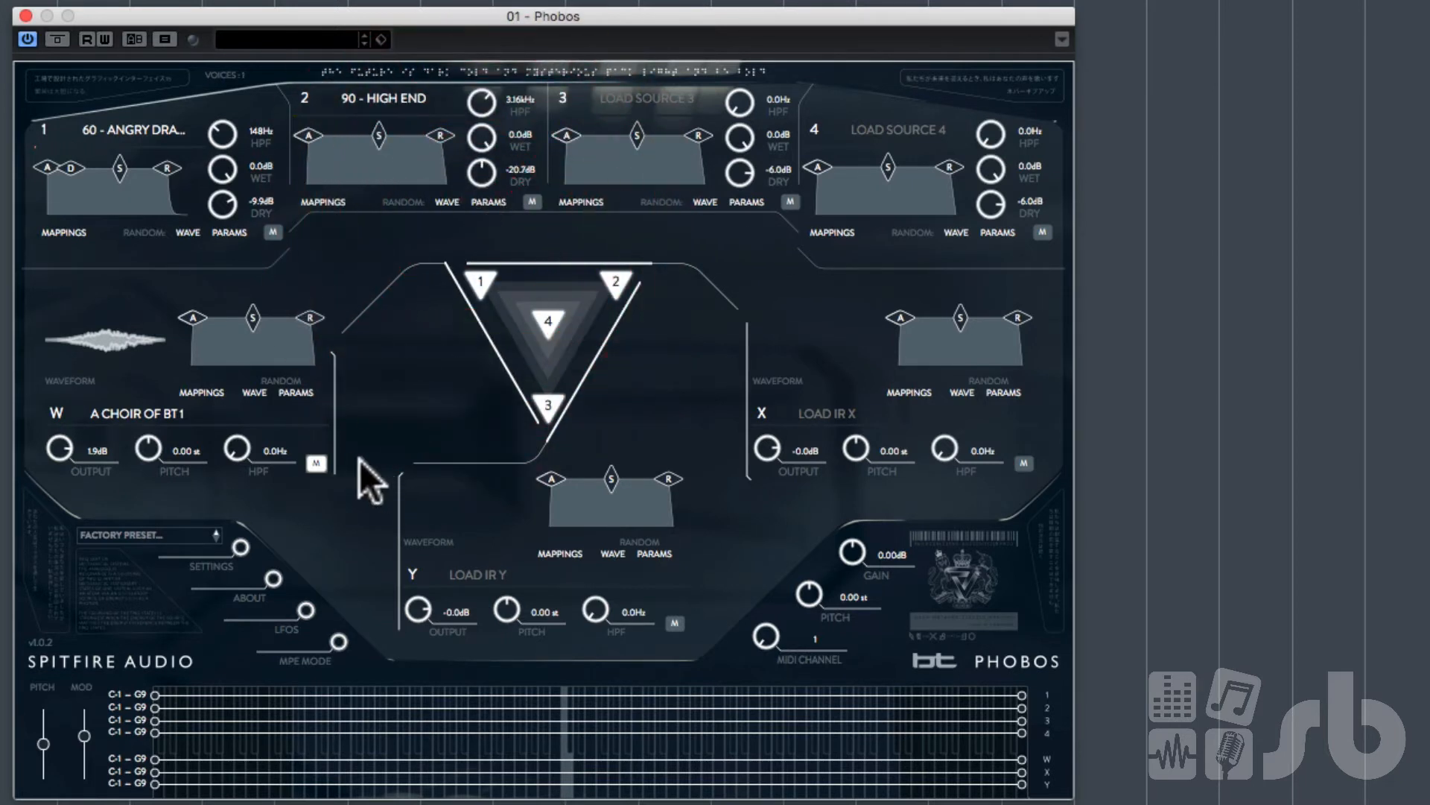
left_click(317, 463)
Step: Move source 1's point in the mixing triangle toward the centre
mouse_move(492, 280)
left_mouse_down()
mouse_move(552, 301)
mouse_move(486, 288)
mouse_move(553, 275)
mouse_move(549, 306)
left_mouse_up()
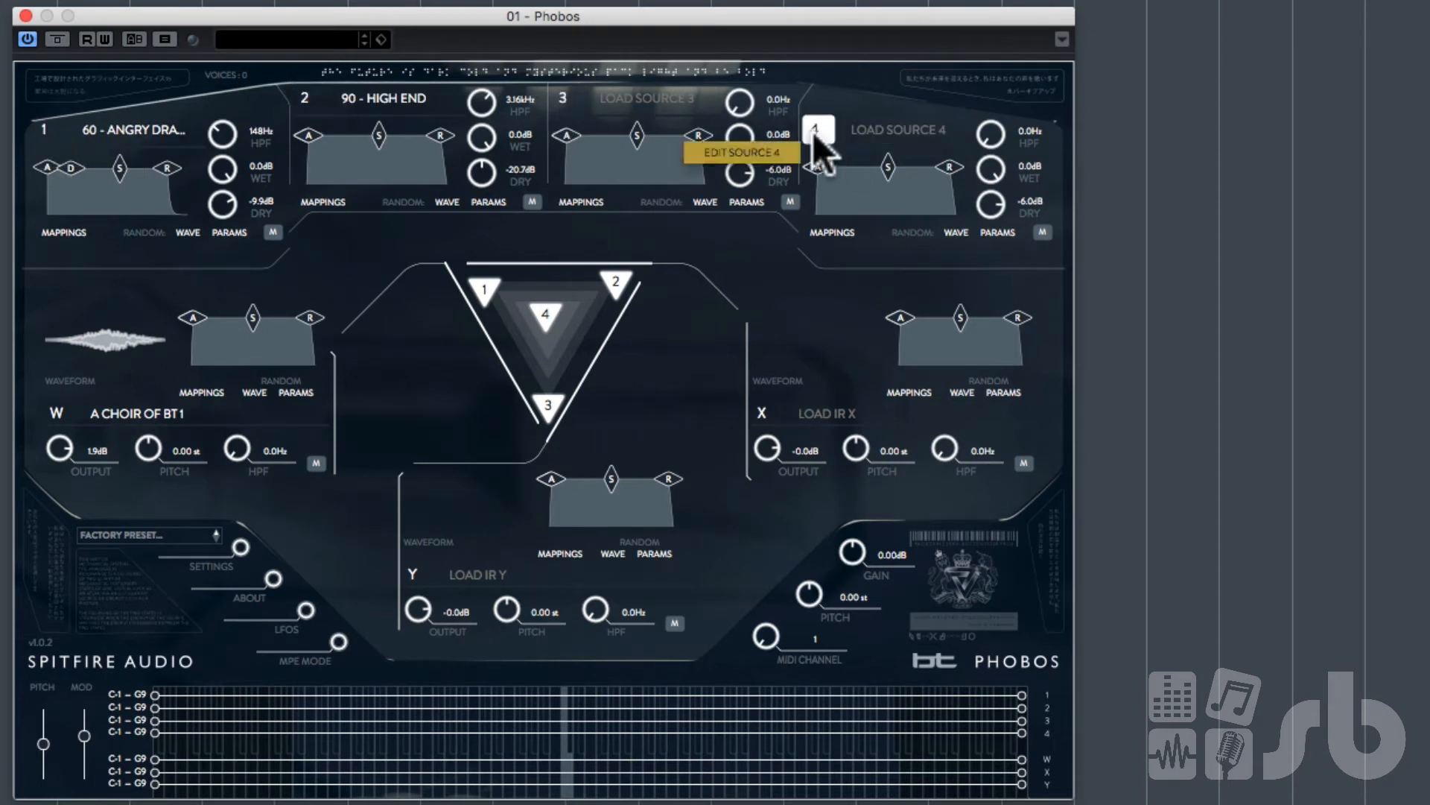
left_click_drag(483, 285, 445, 312)
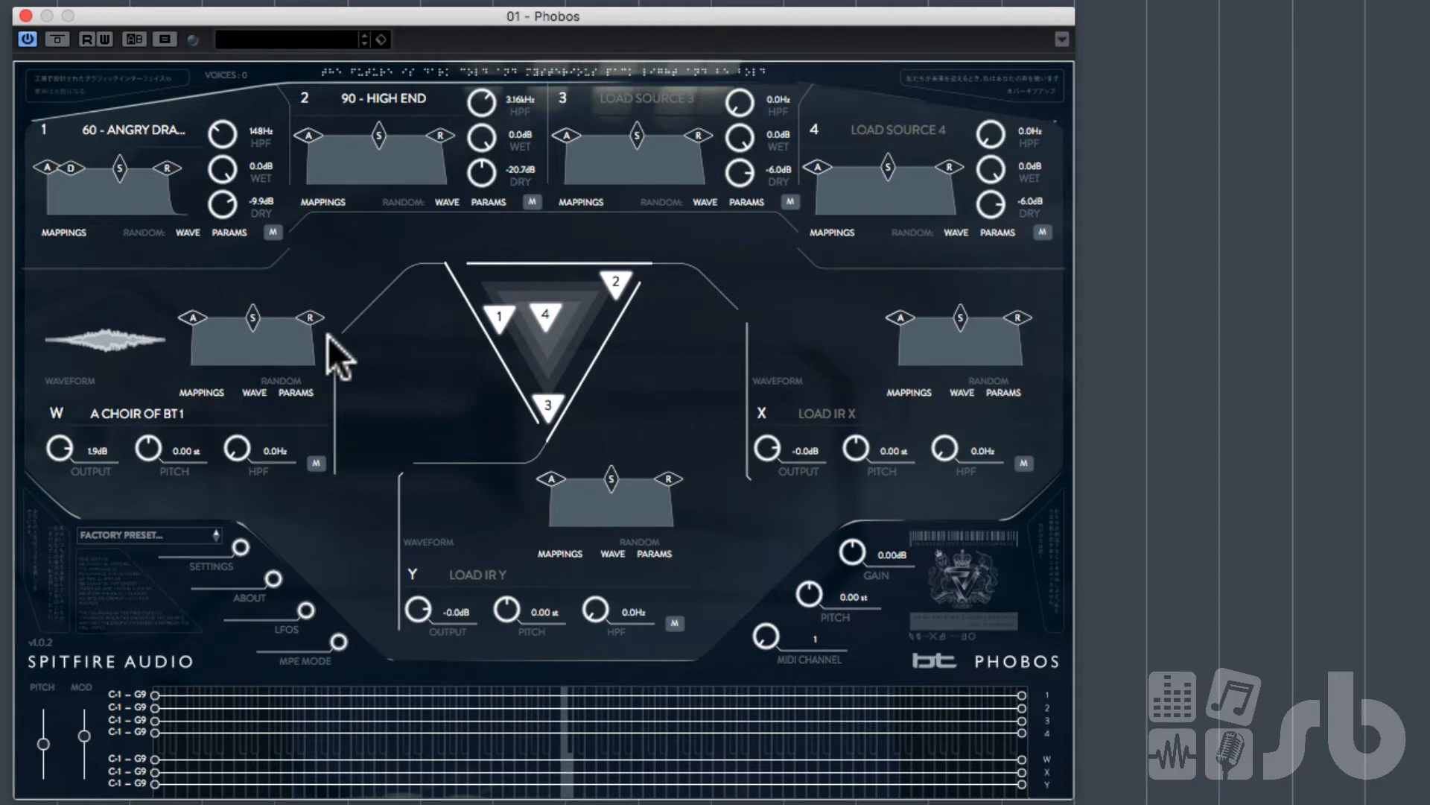
Step: Reposition source 1's and source 2's points together near the top-left corner of the mixing triangle
left_click_drag(502, 317, 681, 324)
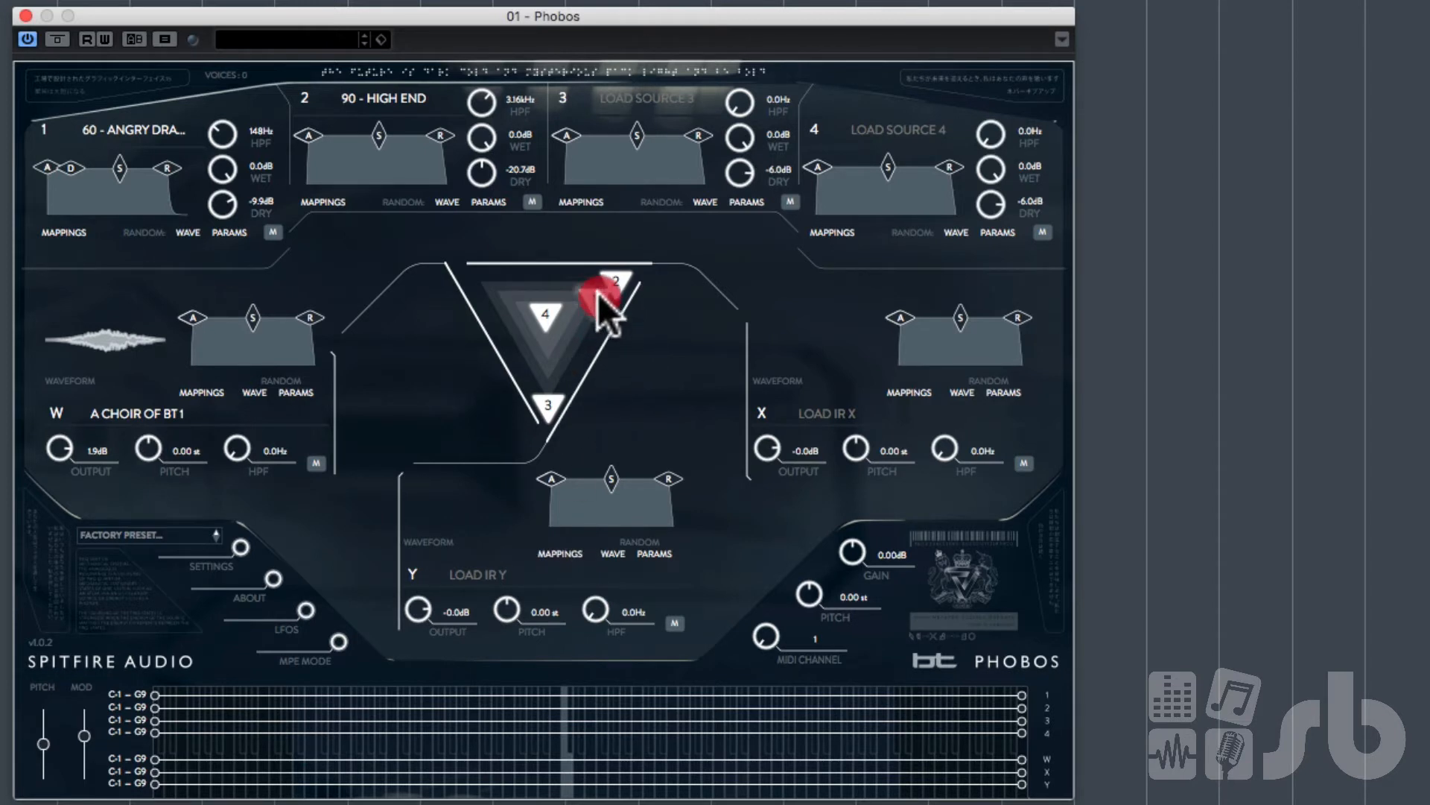
left_click(586, 259)
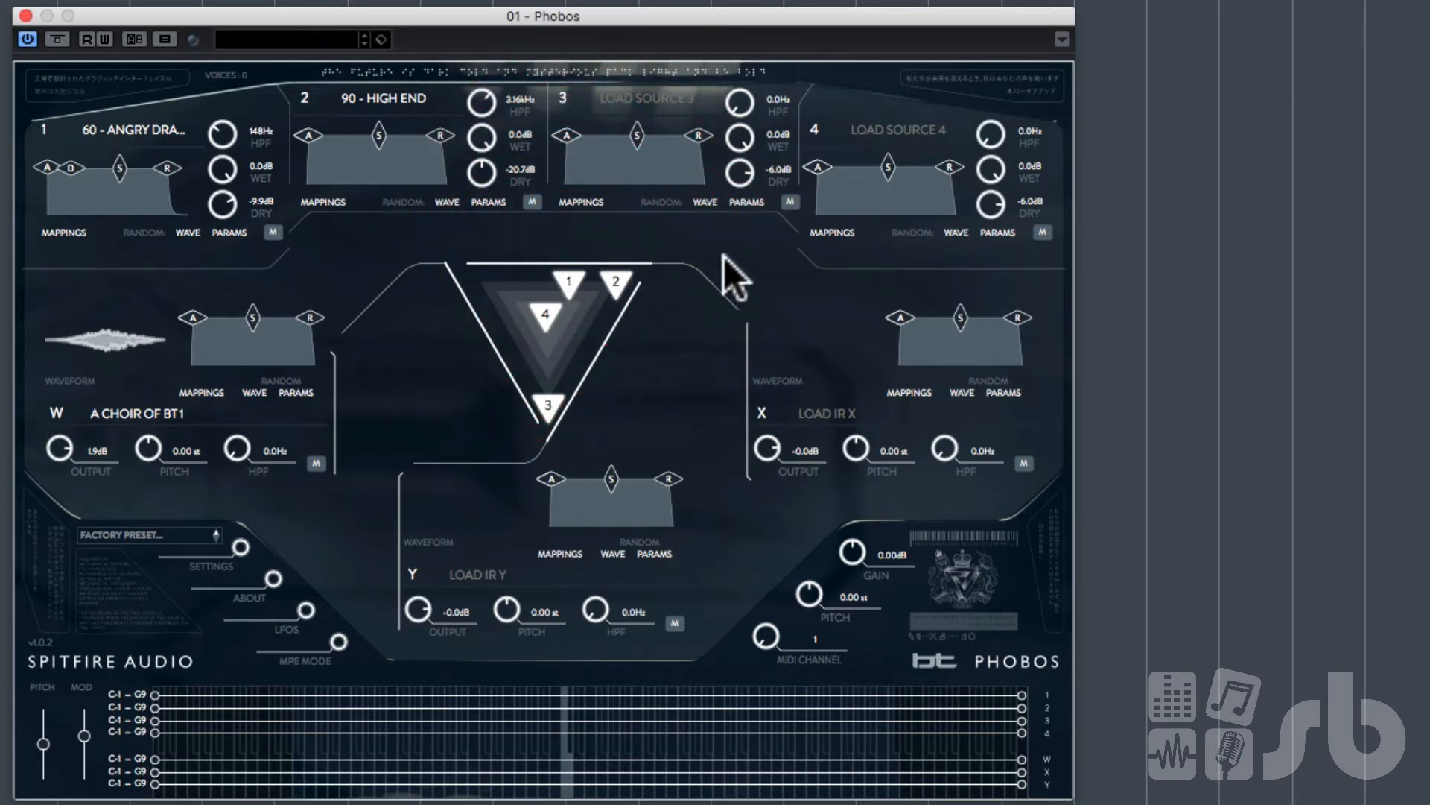
left_click(822, 412)
mouse_move(543, 319)
left_mouse_down()
mouse_move(581, 292)
mouse_move(602, 350)
mouse_move(503, 320)
left_mouse_up()
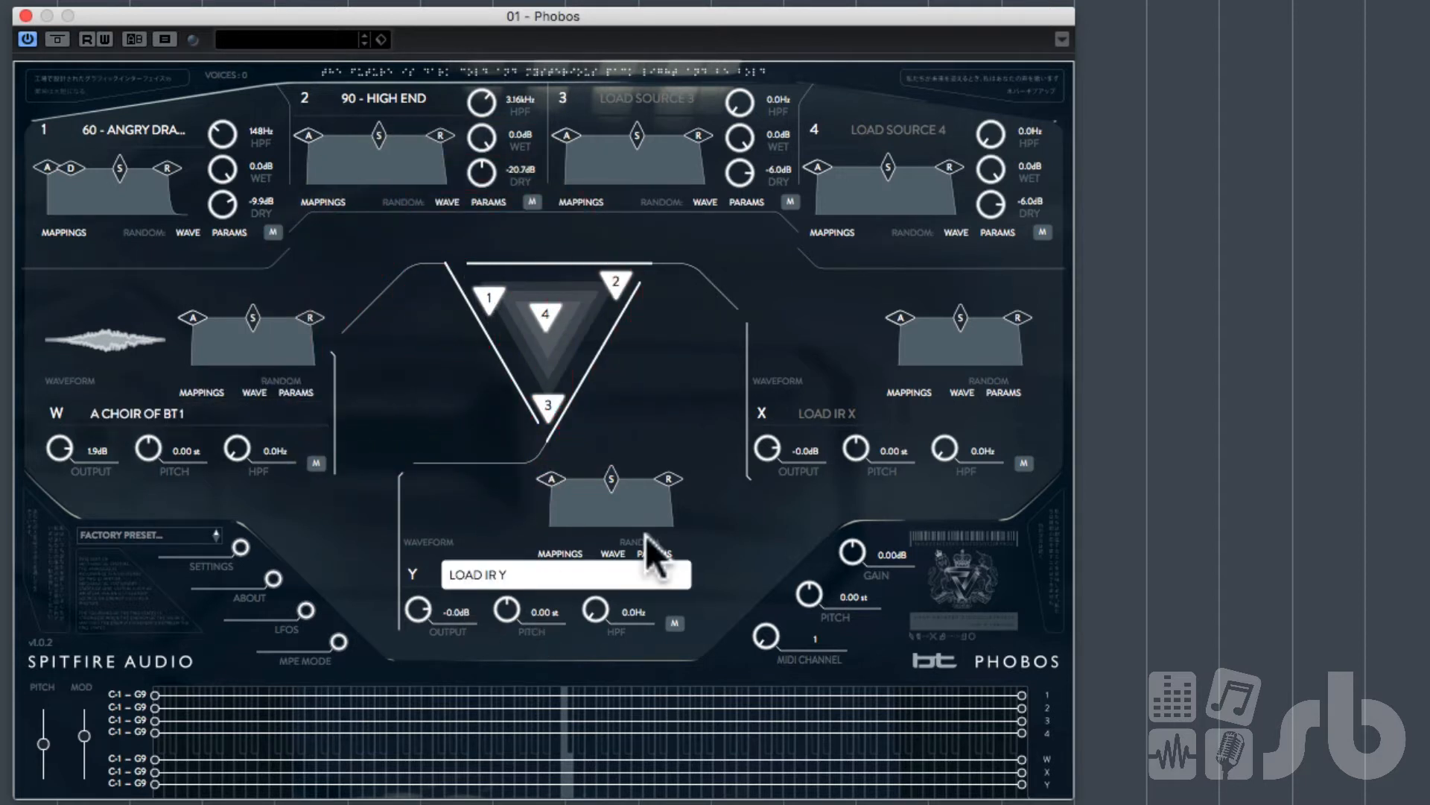
left_click(490, 299)
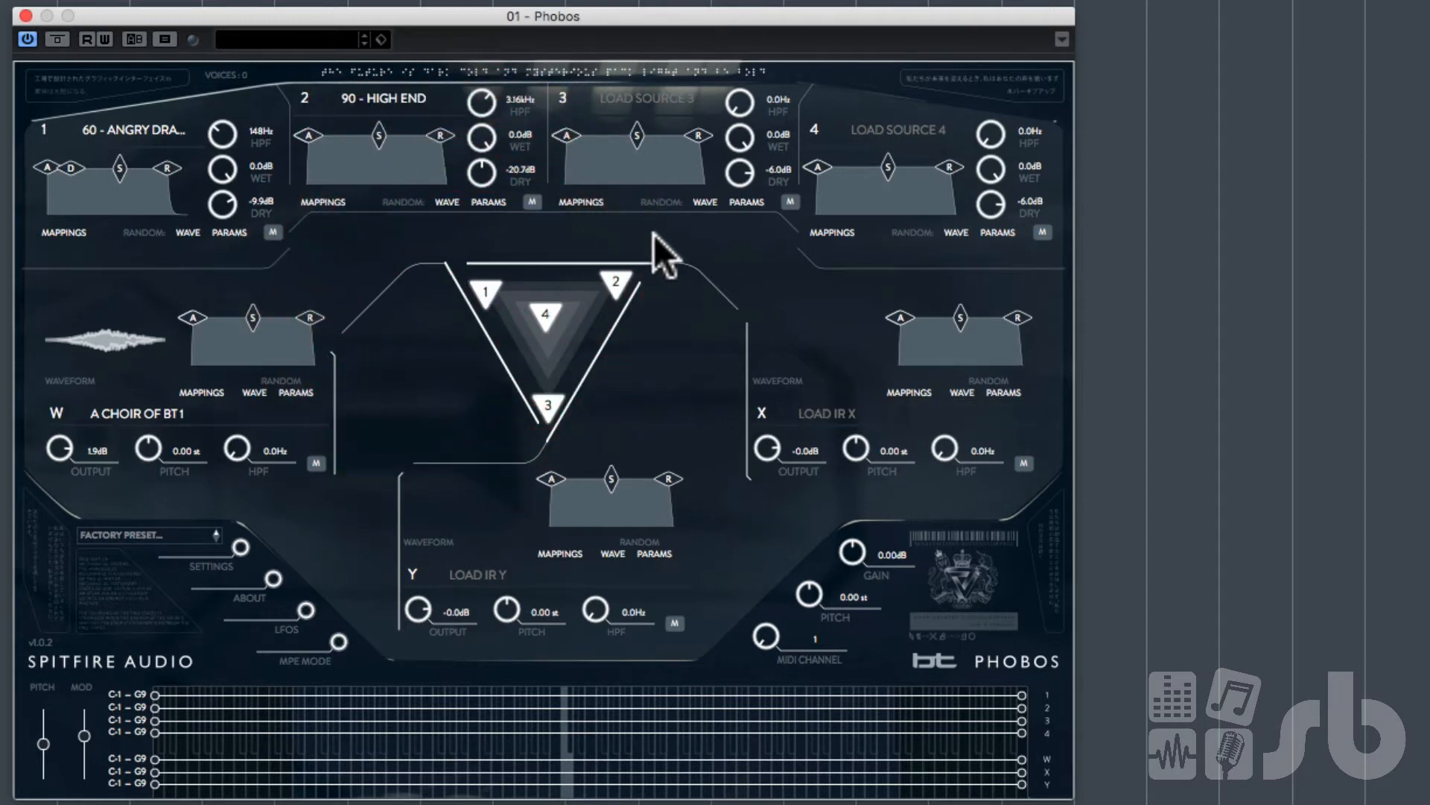
mouse_move(538, 288)
left_mouse_down()
mouse_move(470, 347)
mouse_move(438, 323)
left_mouse_up()
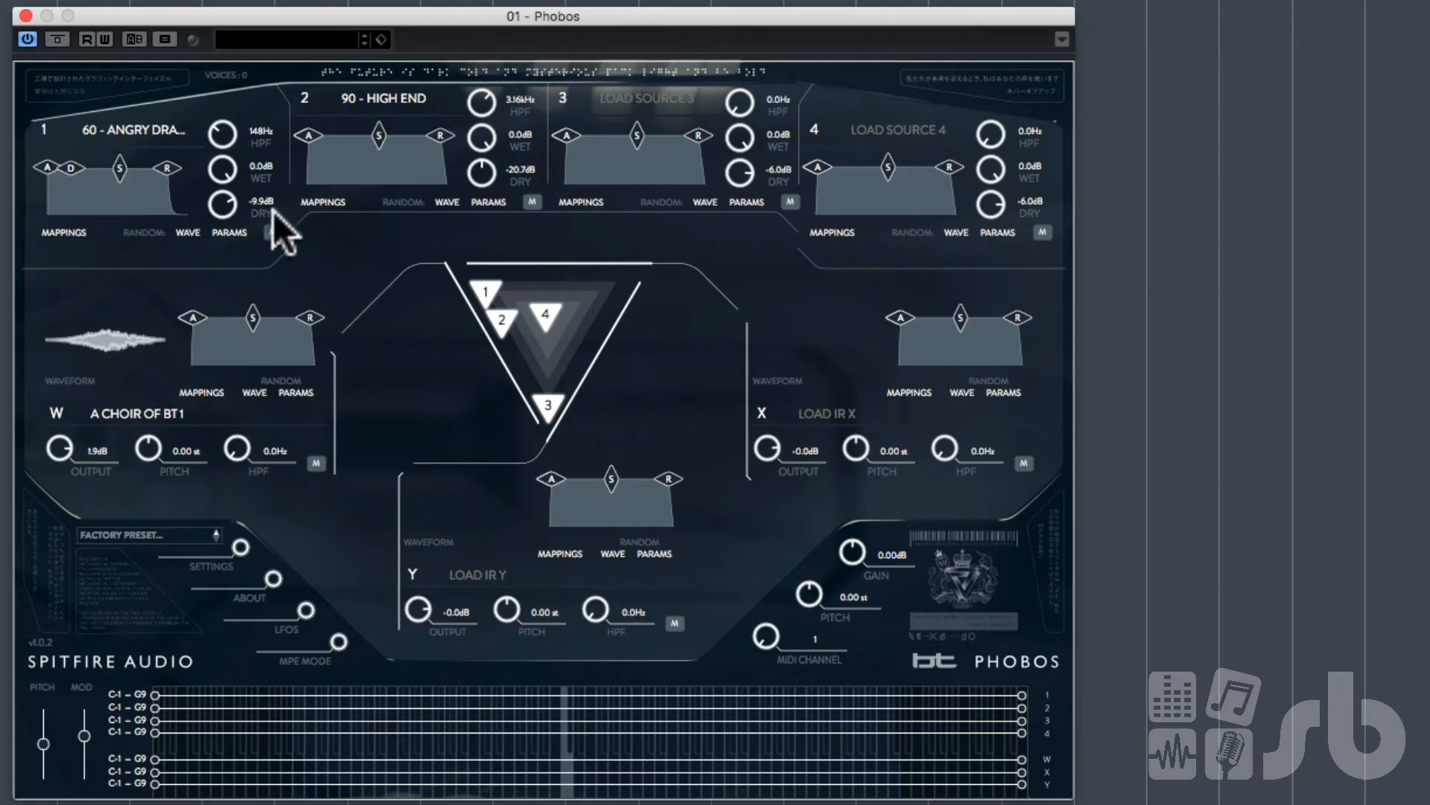
Step: Mute source 1, then set source 2's wet level to -0.7 dB and its dry level to -INF dB
left_click(271, 232)
left_click_drag(497, 140, 489, 169)
left_click(395, 97)
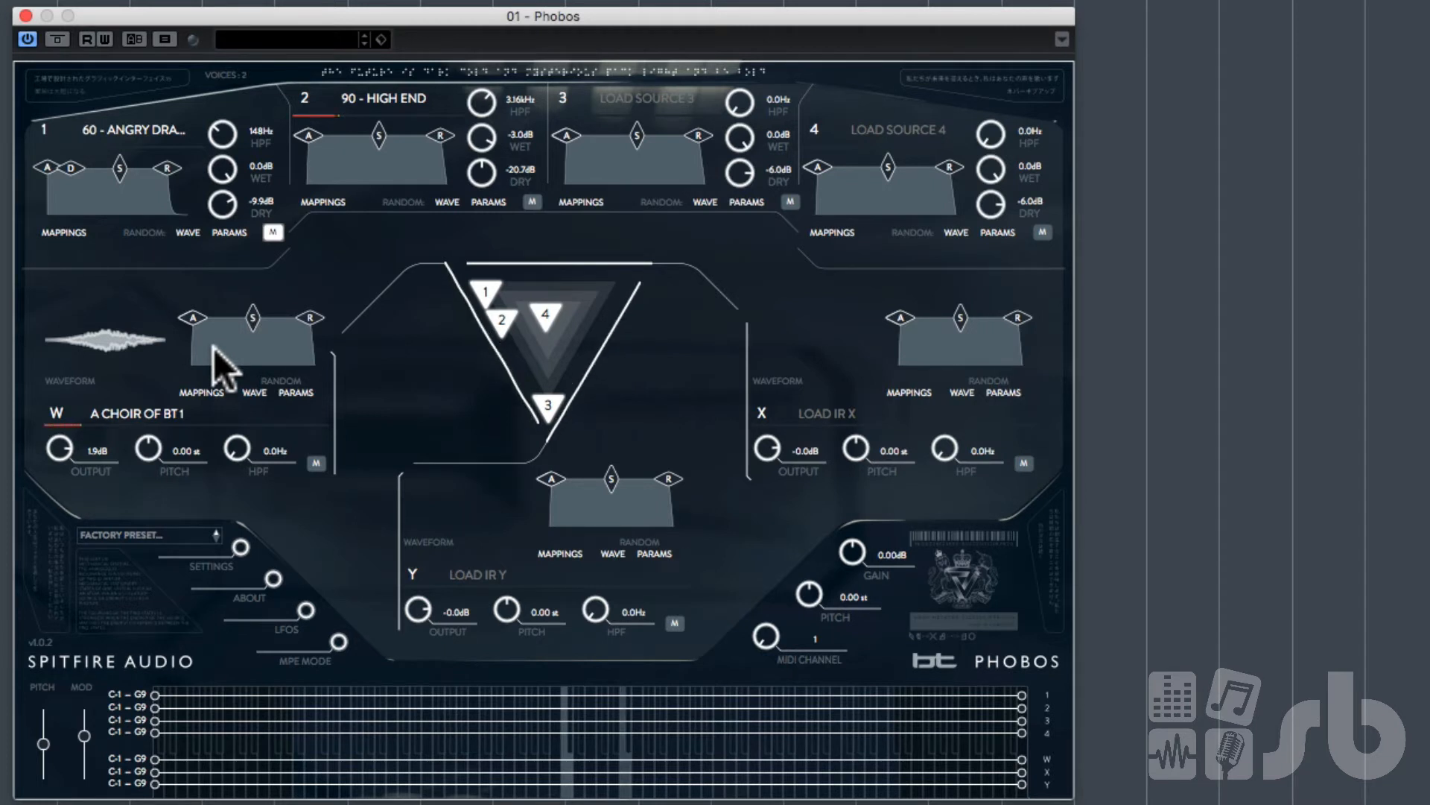
left_click_drag(482, 138, 495, 118)
left_click_drag(481, 176, 503, 305)
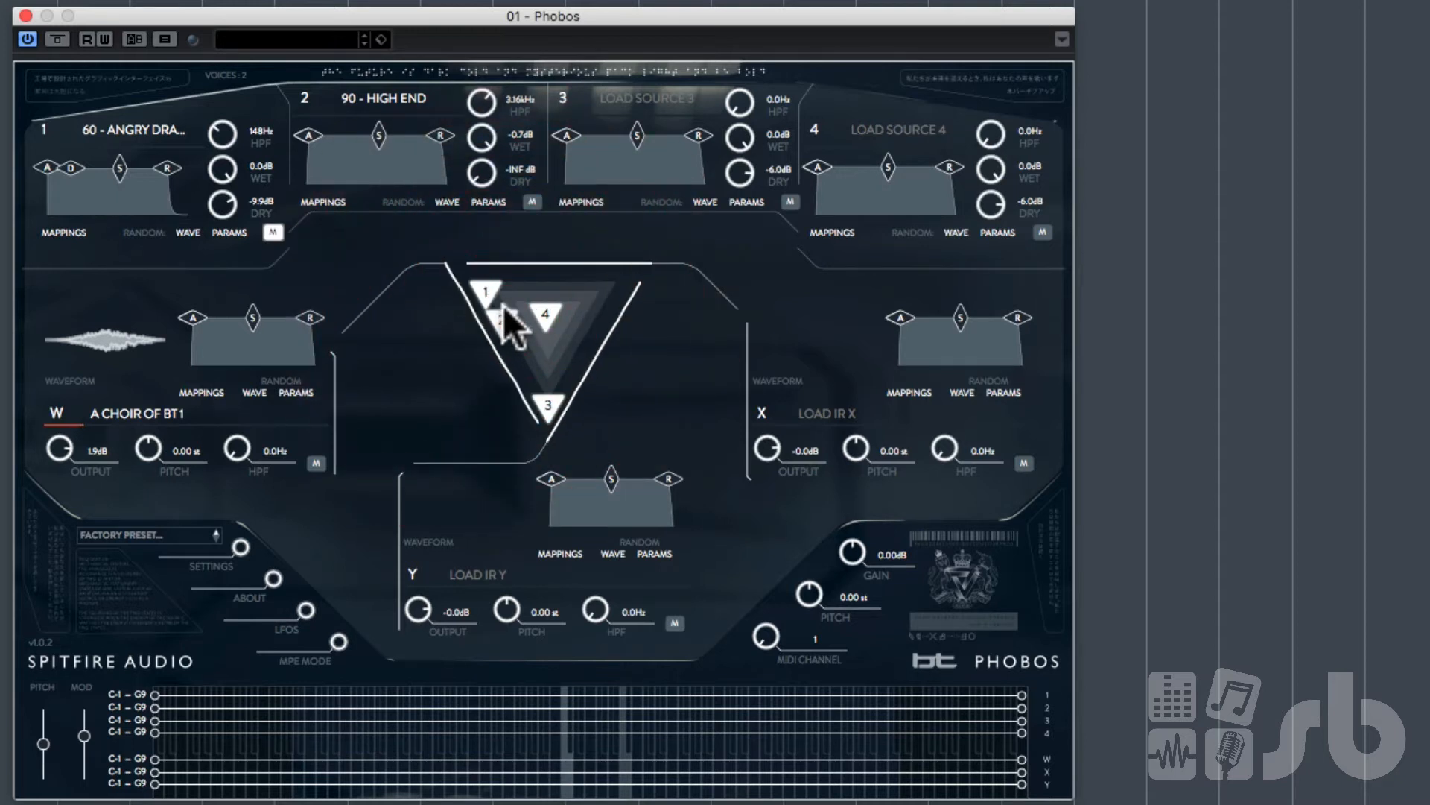
Step: Raise IR W's output to 8.5 dB and load A CHOIR OF BT 2 into IR X from the BT TONAL list
left_click_drag(60, 447, 78, 427)
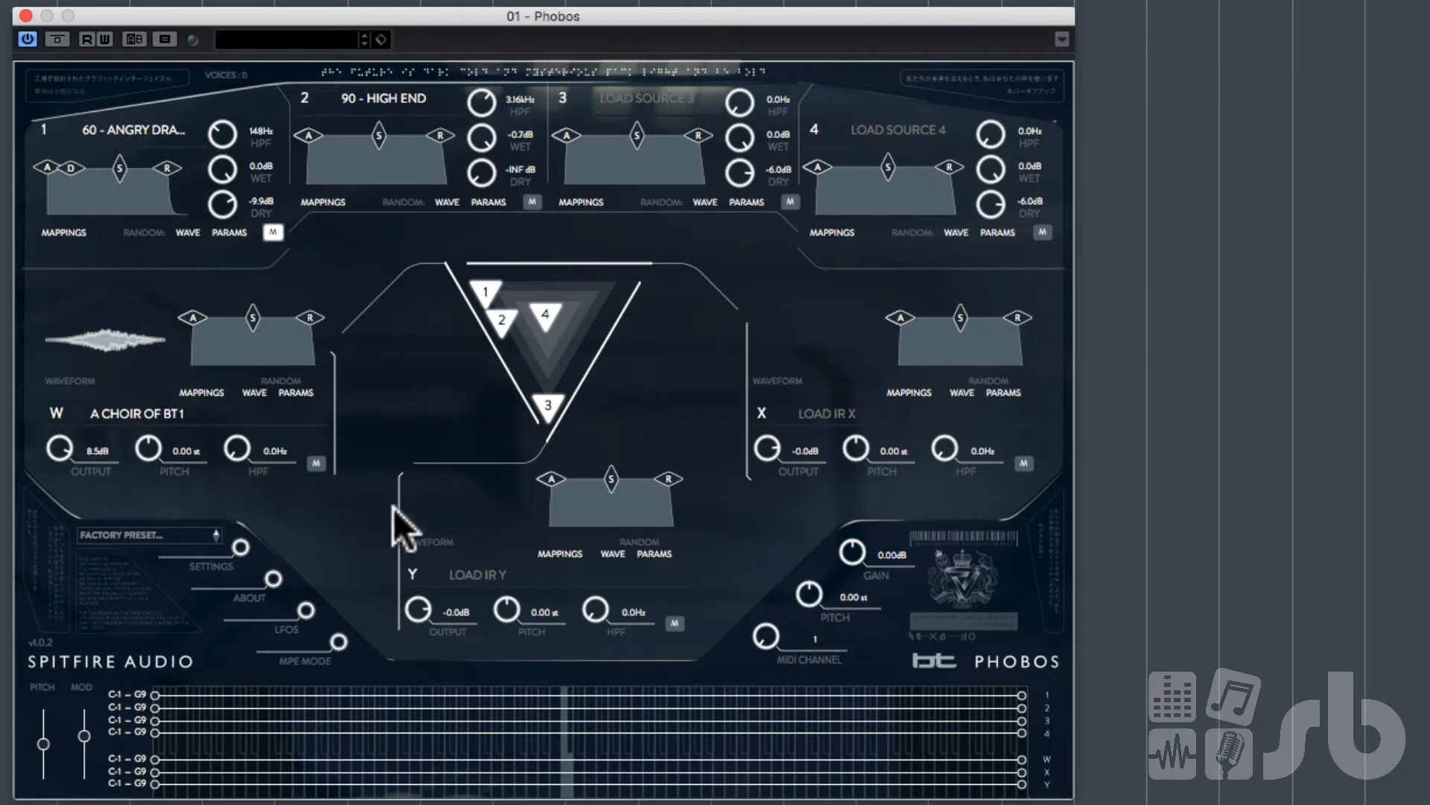
left_click(830, 412)
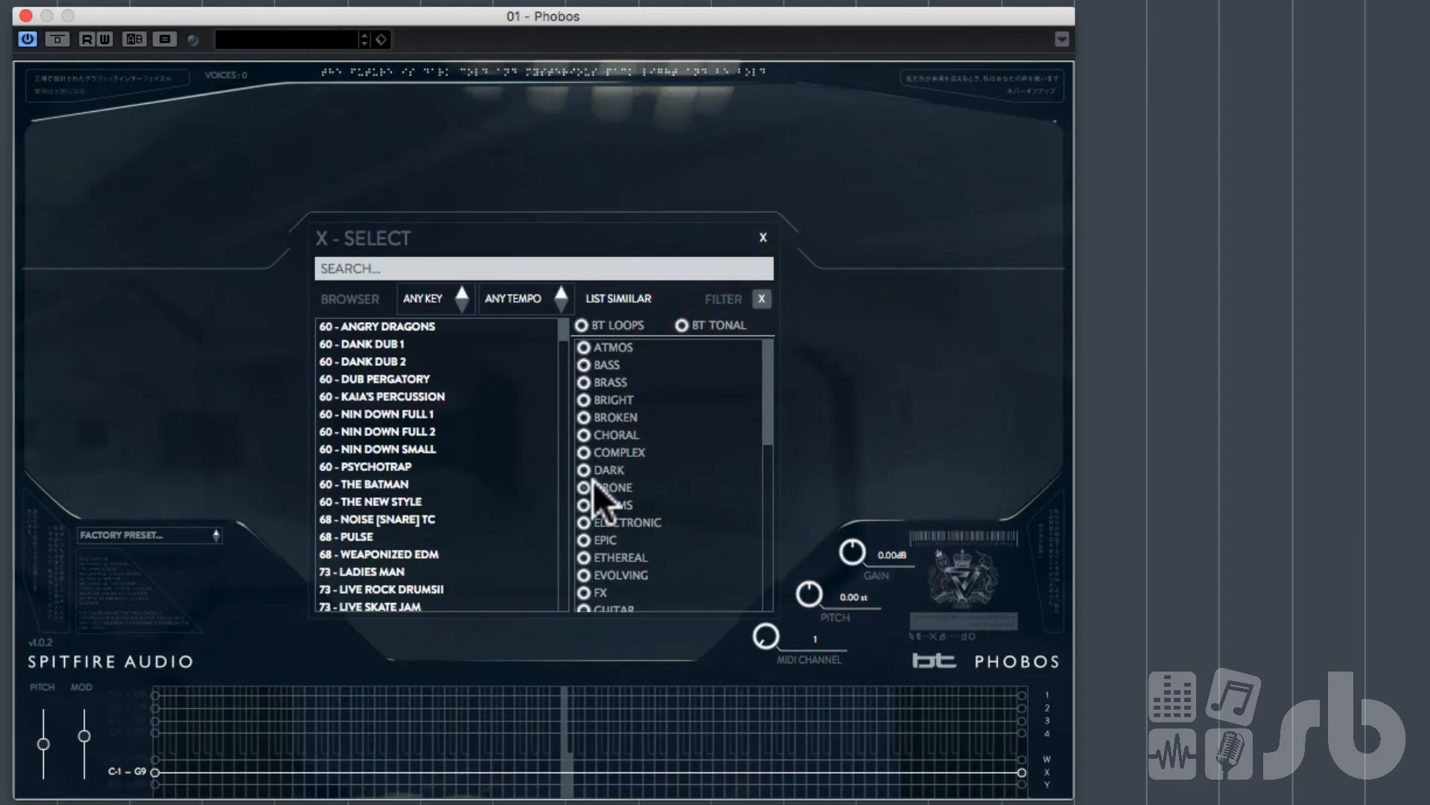
left_click(682, 325)
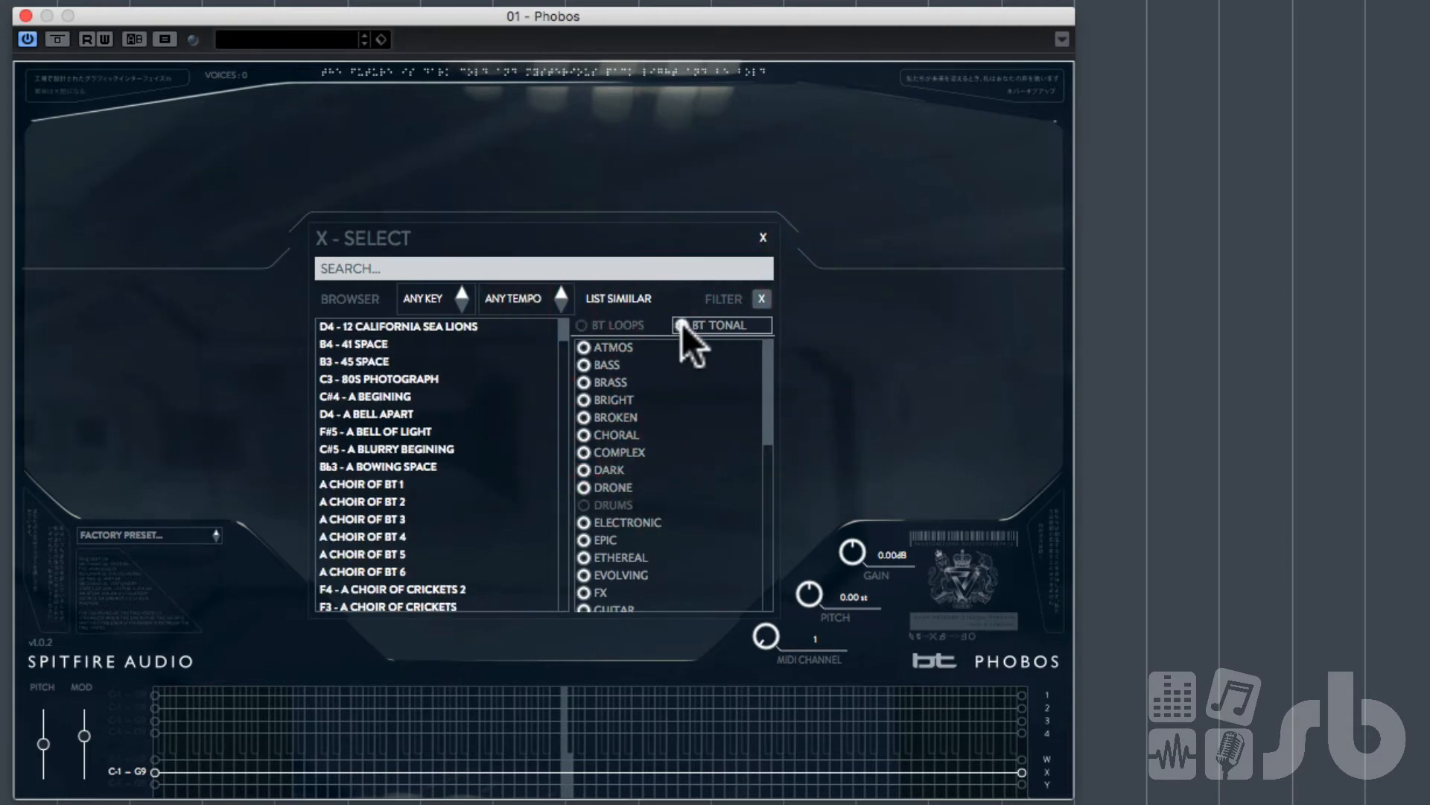
double_click(373, 500)
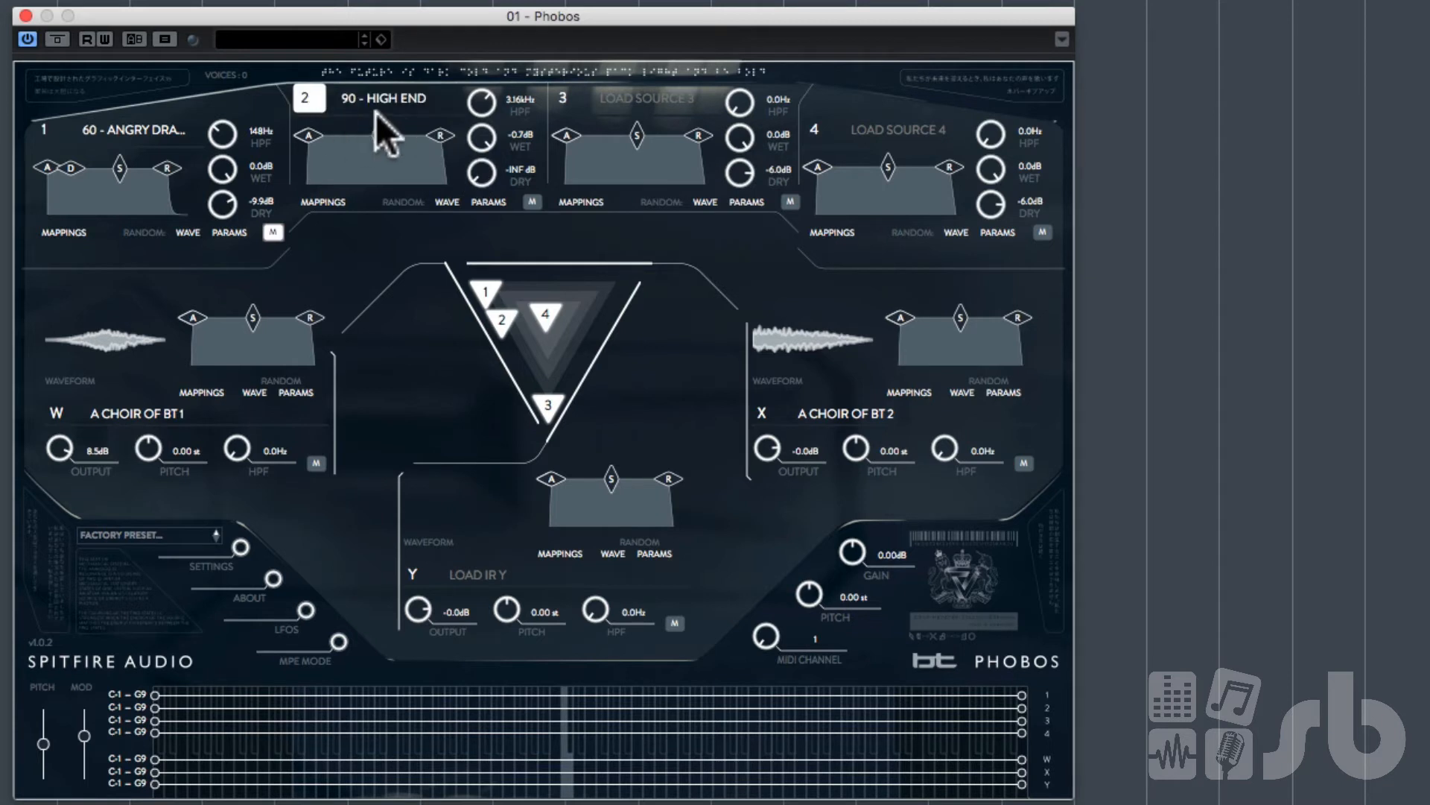
Step: Move source 2's point back to the top-right corner of the triangle and set IR X's output to 9.2 dB
left_click_drag(502, 324, 599, 270)
left_click(594, 273)
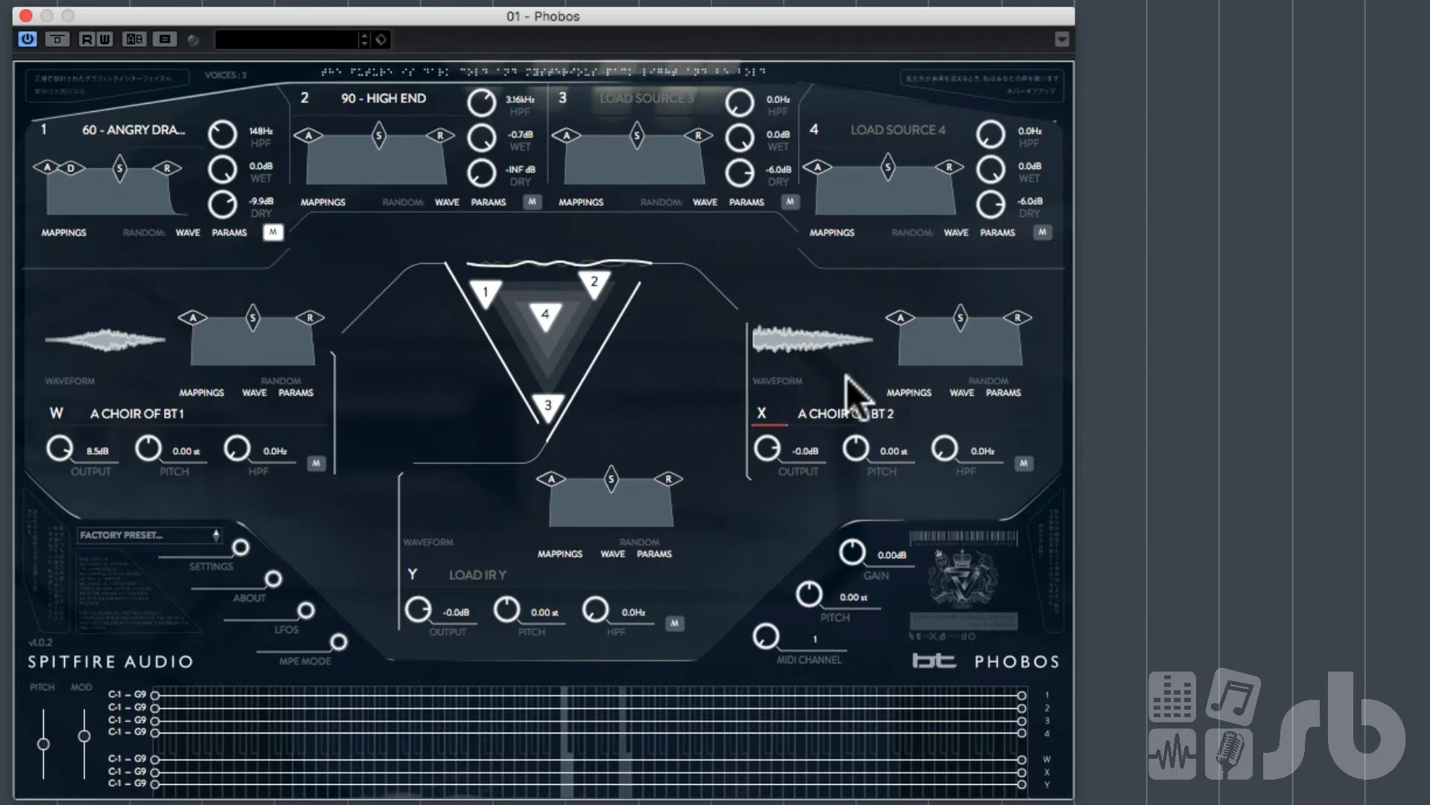
left_click_drag(762, 447, 778, 420)
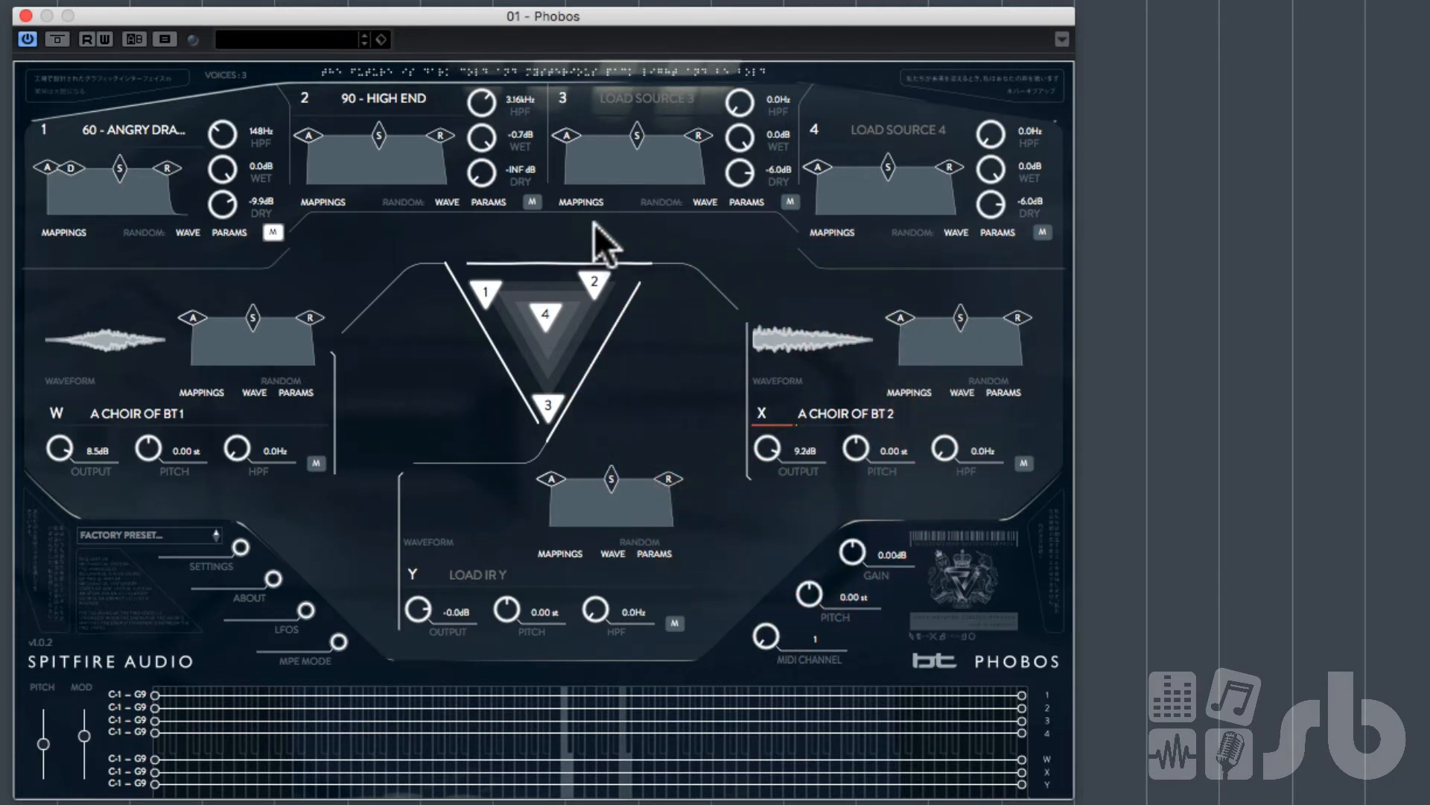
Step: Set source 2's dry level to -23.6 dB and unmute source 1
left_click(483, 168)
left_click_drag(484, 161, 499, 43)
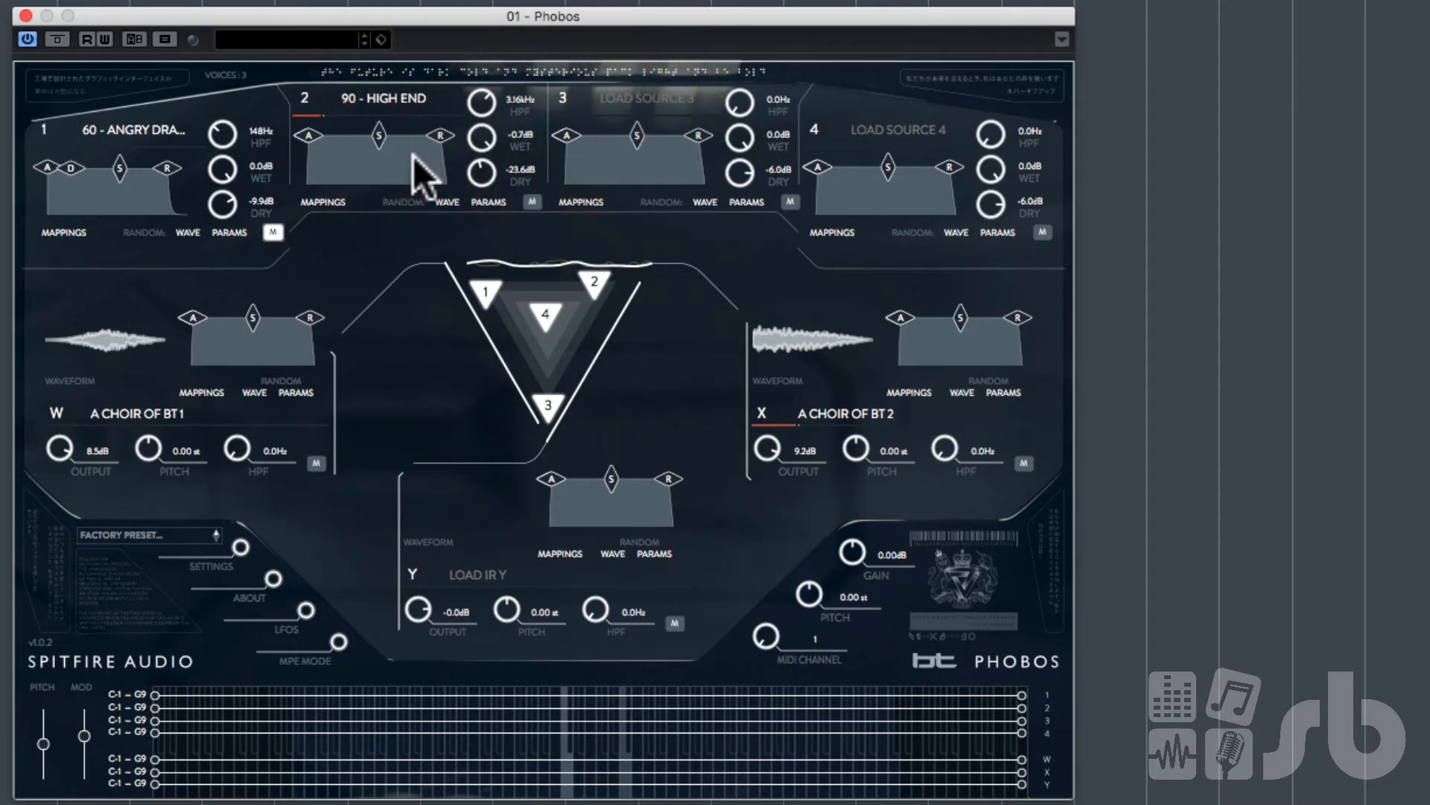
left_click(273, 232)
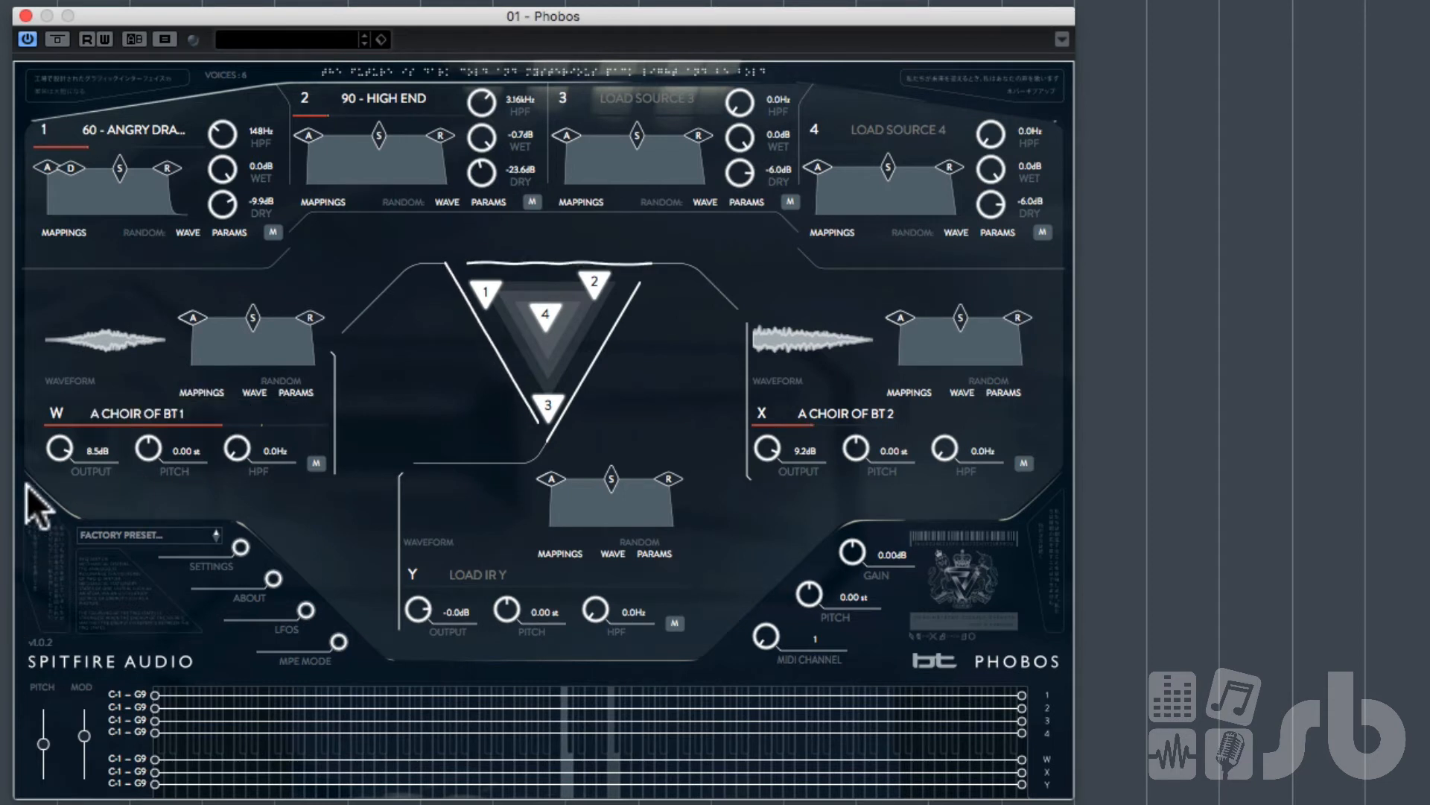
Step: Lower IR W's output to -13.8 dB and IR X's output to -22.6 dB
left_click_drag(57, 445, 61, 457)
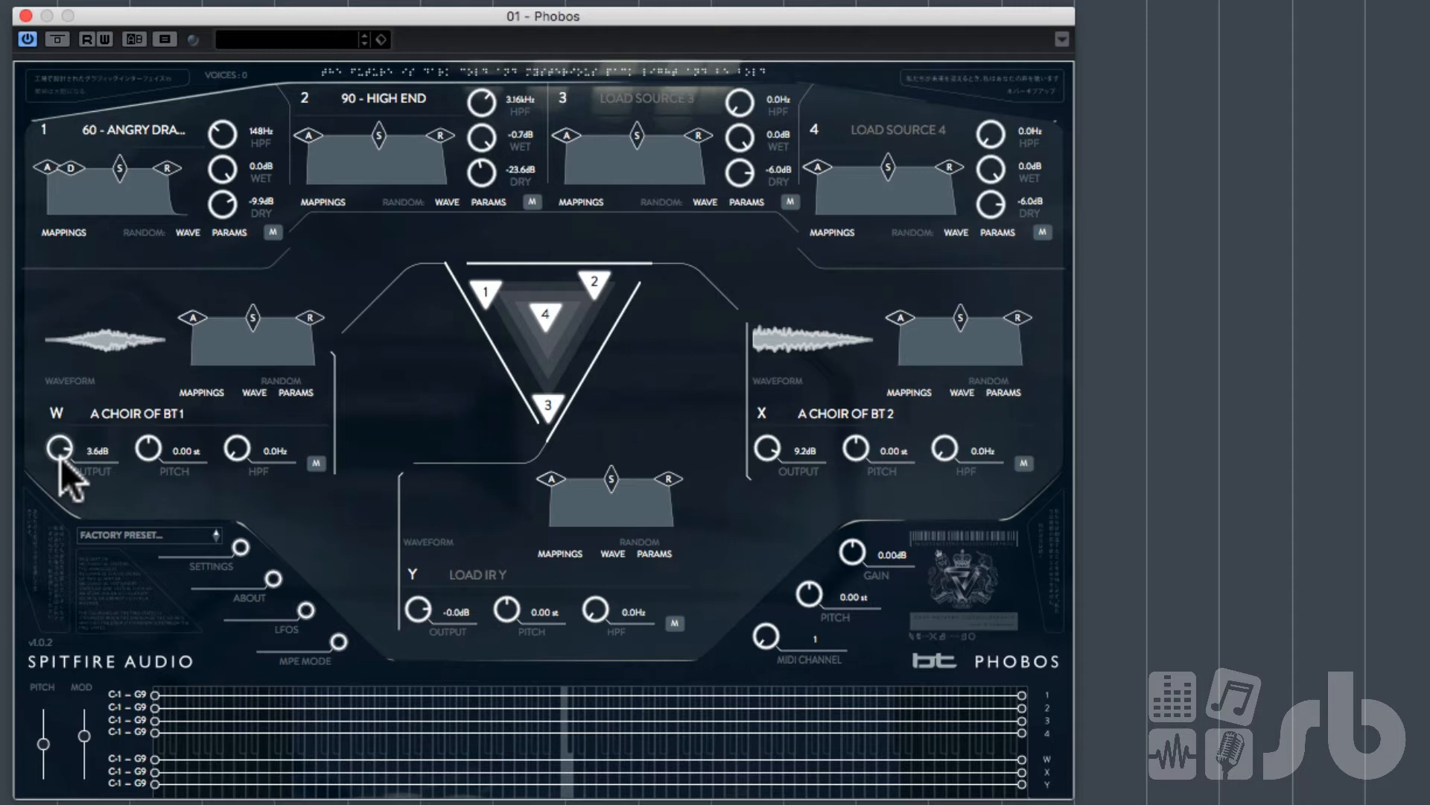
mouse_move(58, 467)
left_mouse_down()
mouse_move(61, 441)
mouse_move(54, 489)
left_mouse_up()
left_click_drag(767, 449, 771, 532)
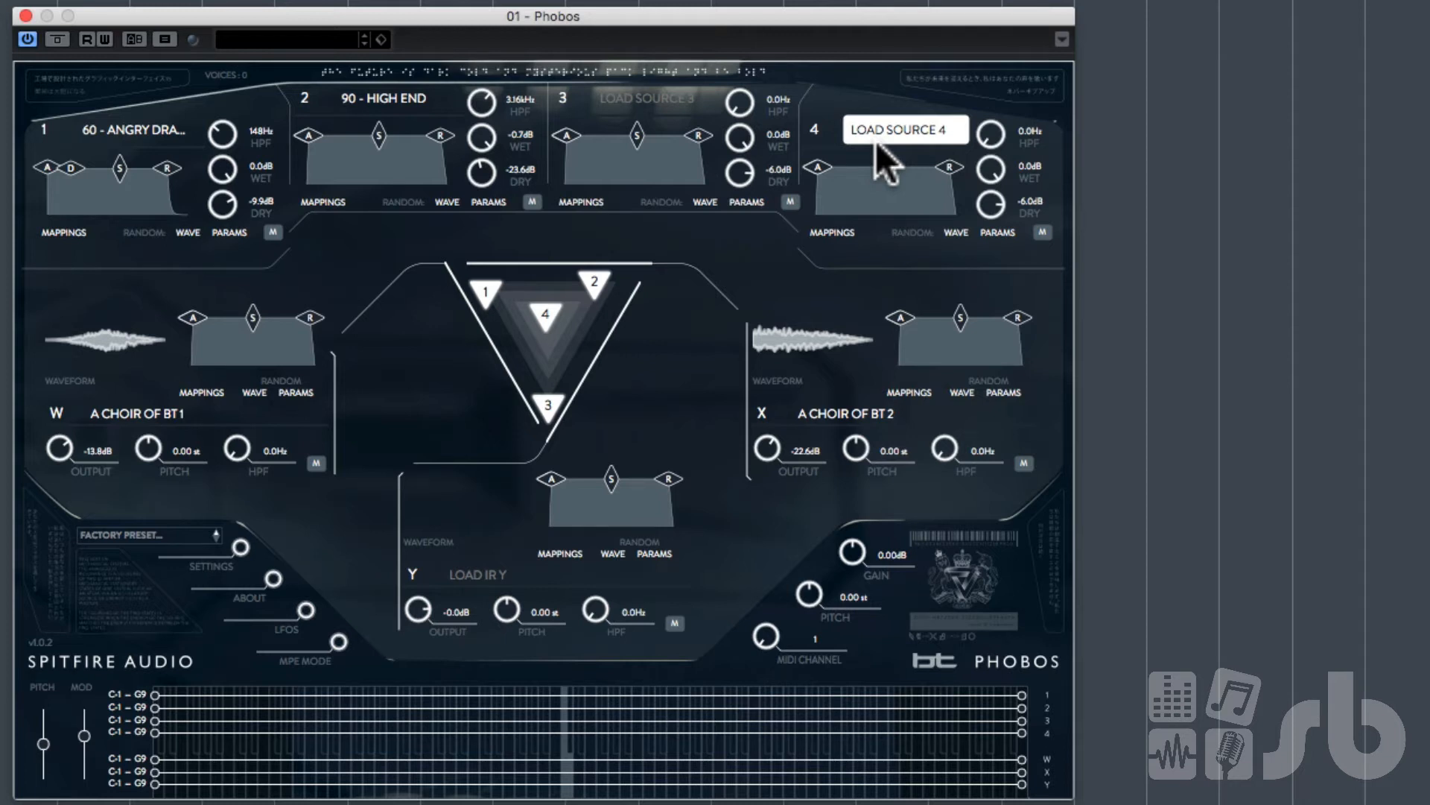
Step: Search the source 3 browser for PAD and load A K2500 PAD 1 into source 3
left_click(652, 104)
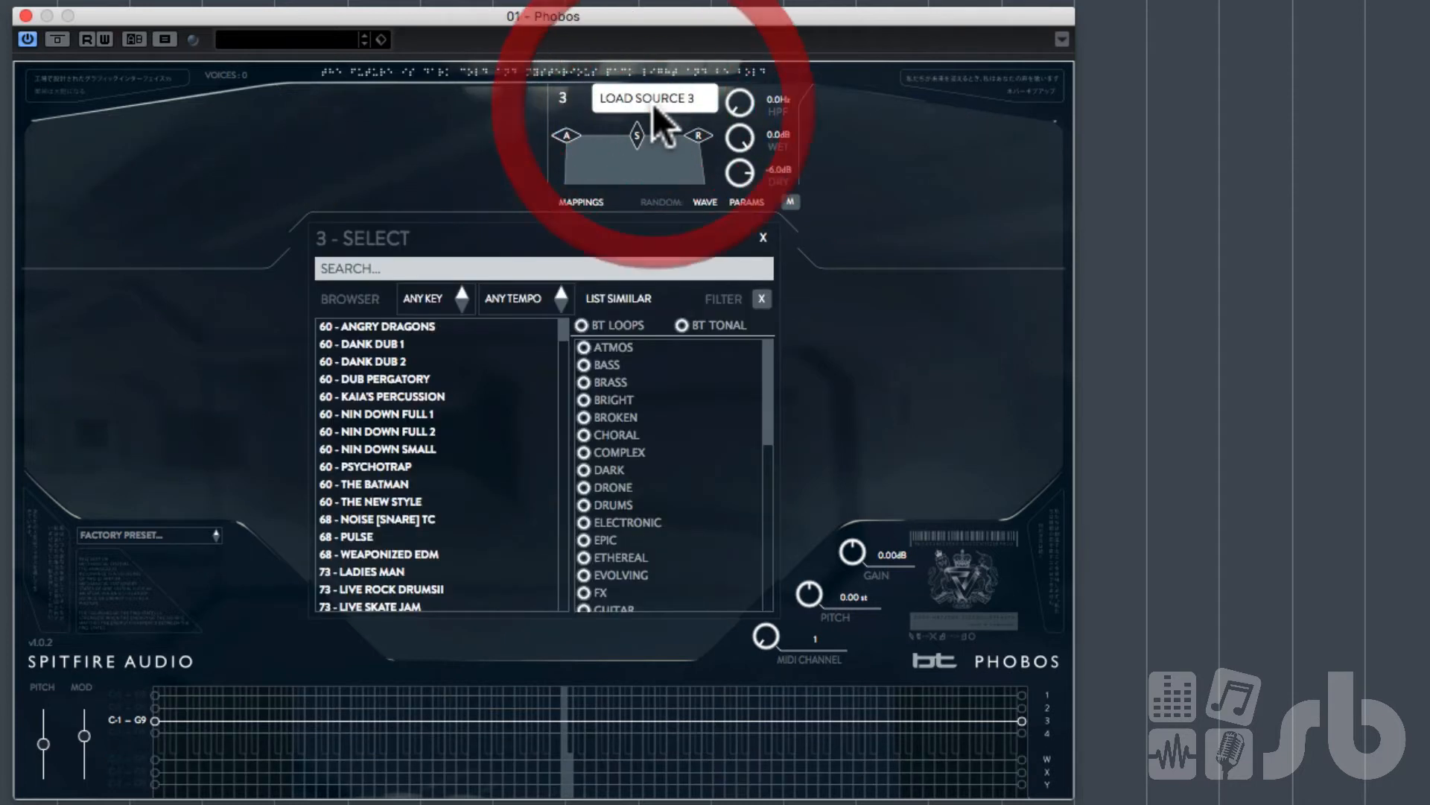
left_click(493, 266)
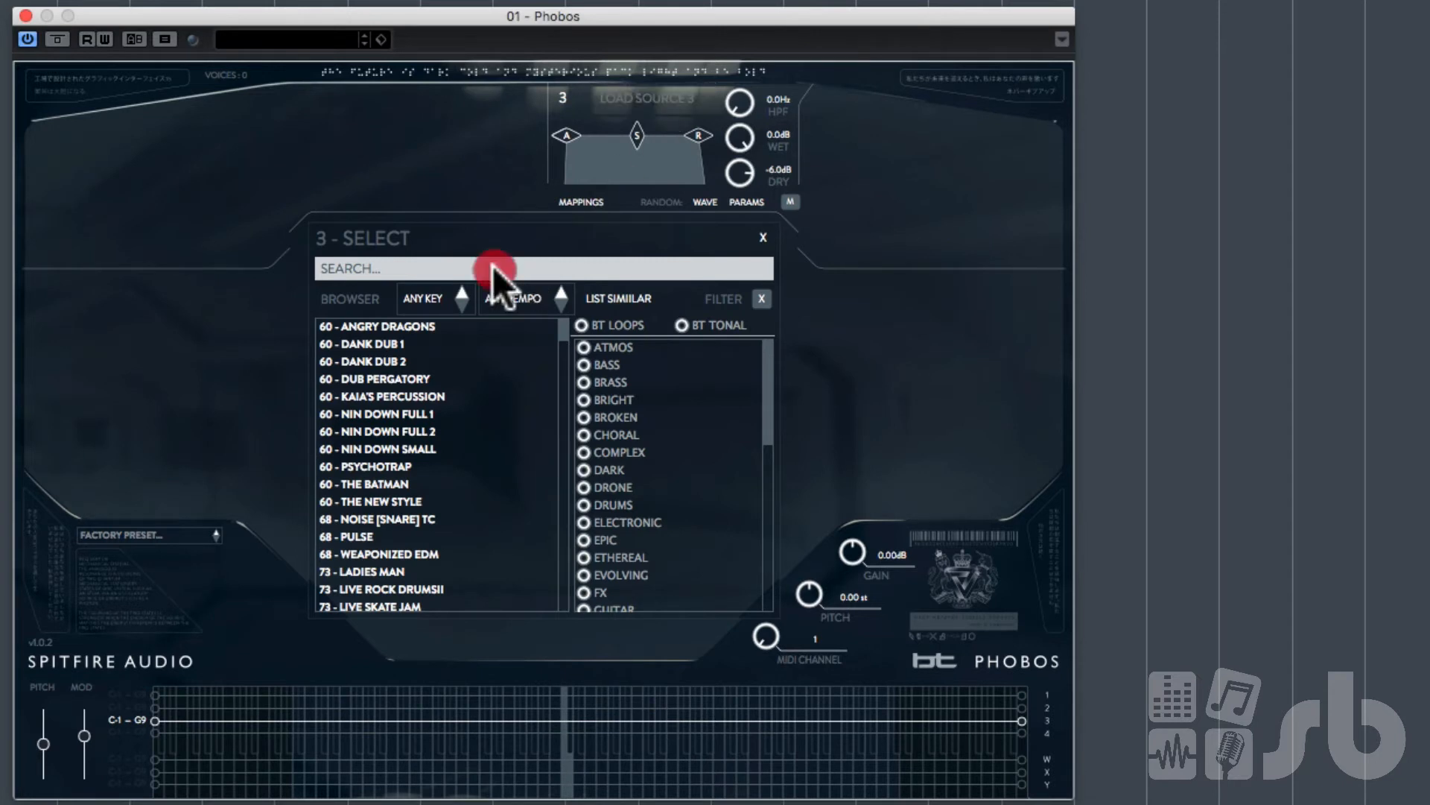
type("PAD")
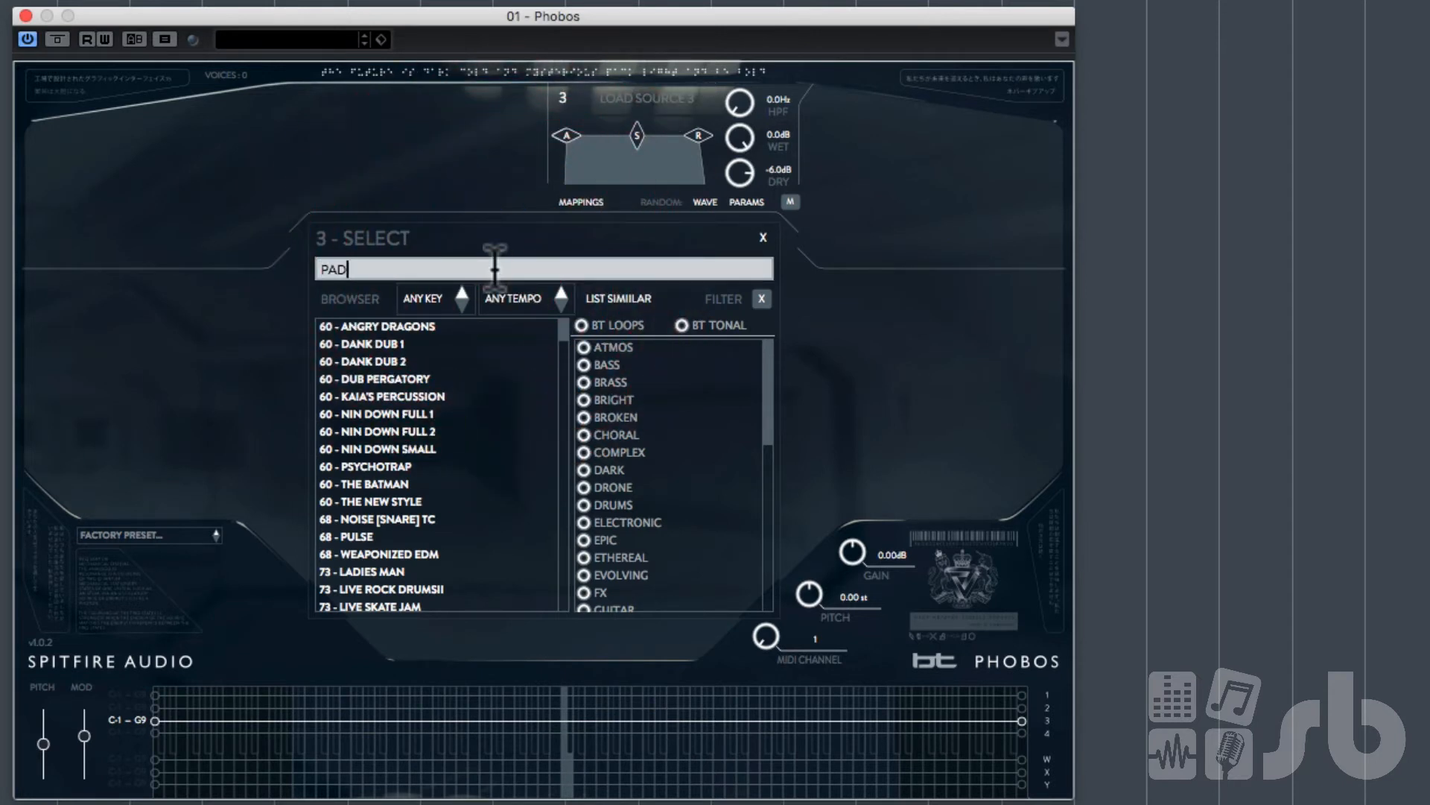
key("Return")
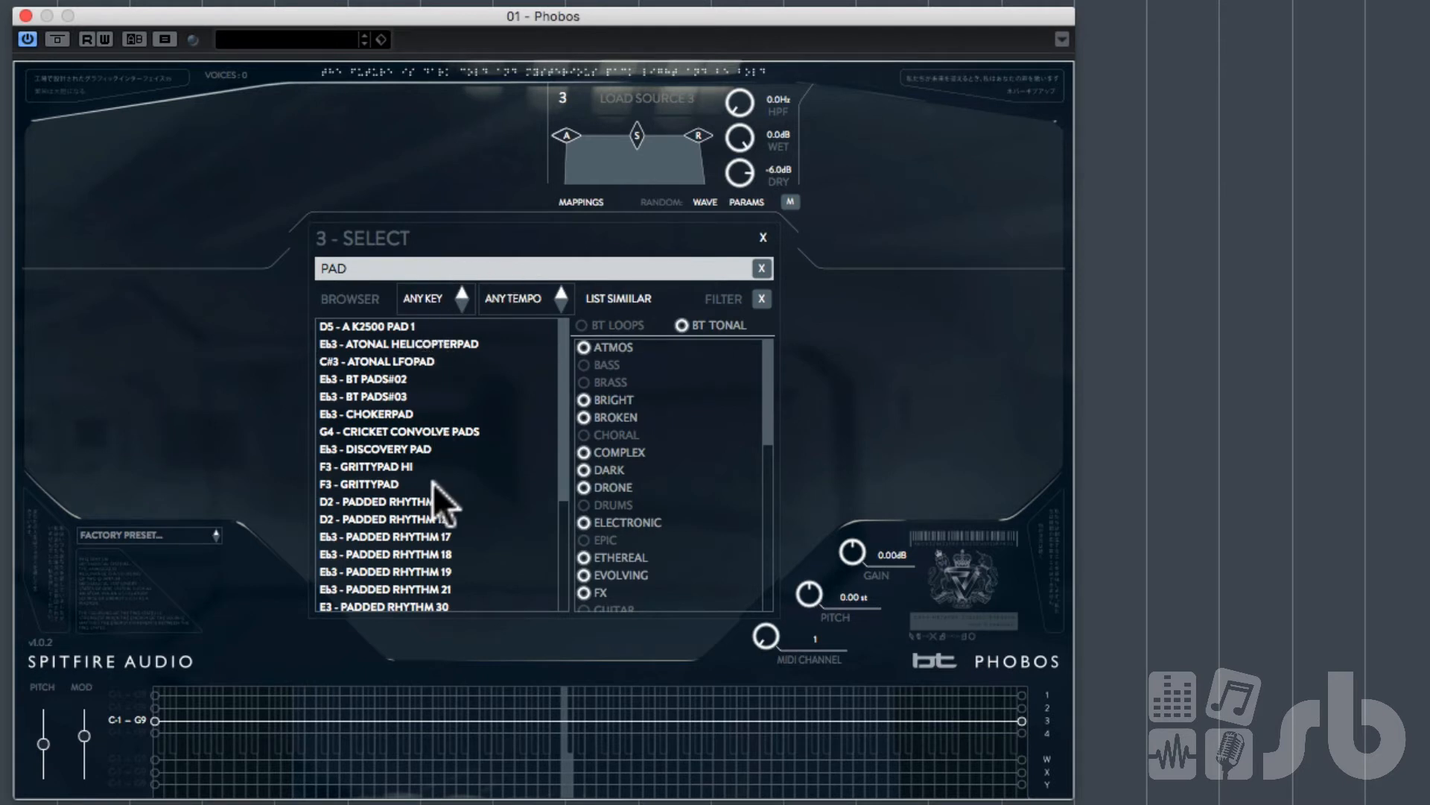
left_click(364, 323)
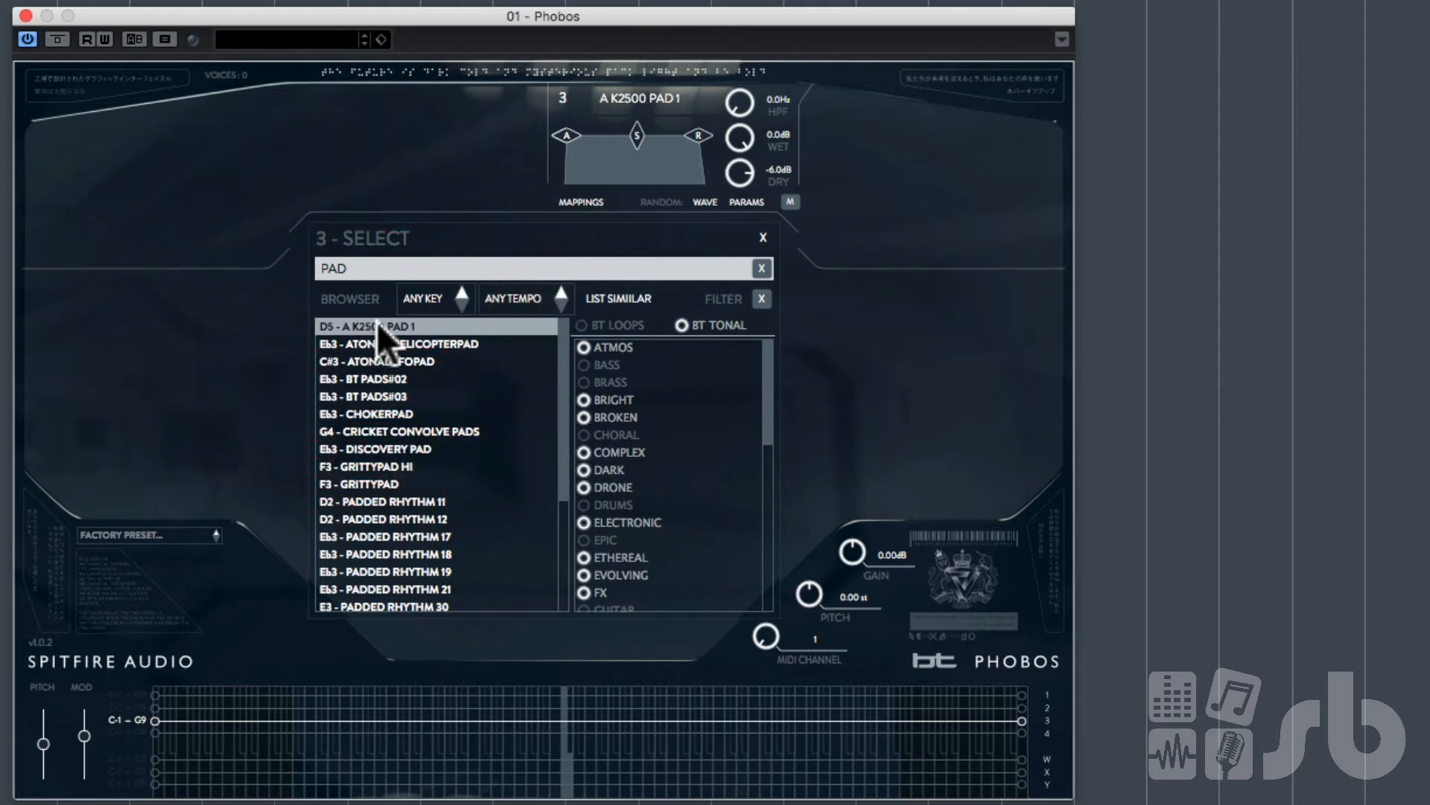
double_click(377, 322)
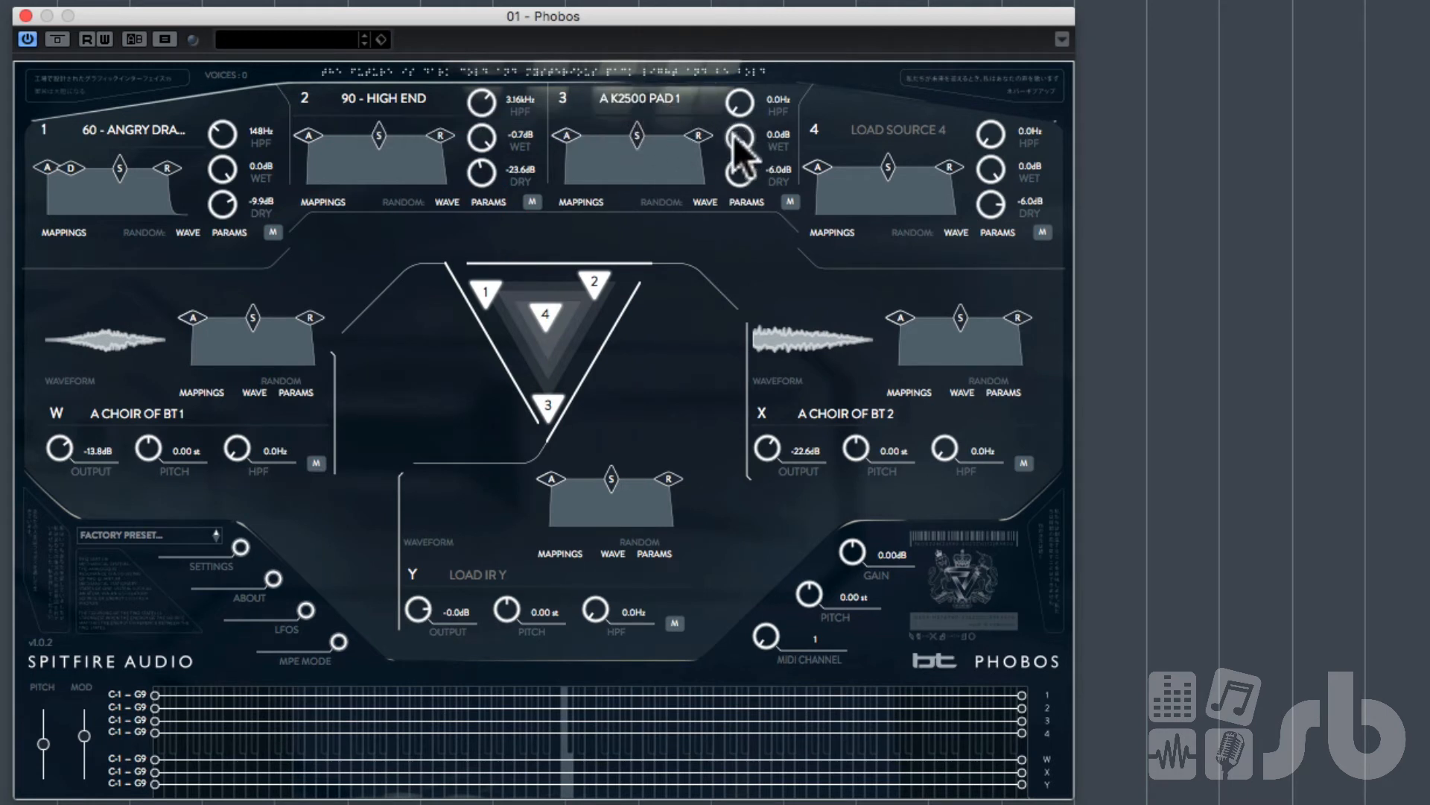
Step: Set source 3's wet level to -INF dB and dry level to -3.6 dB, and mute sources 1 and 2
left_click_drag(740, 143, 753, 415)
left_click(737, 172)
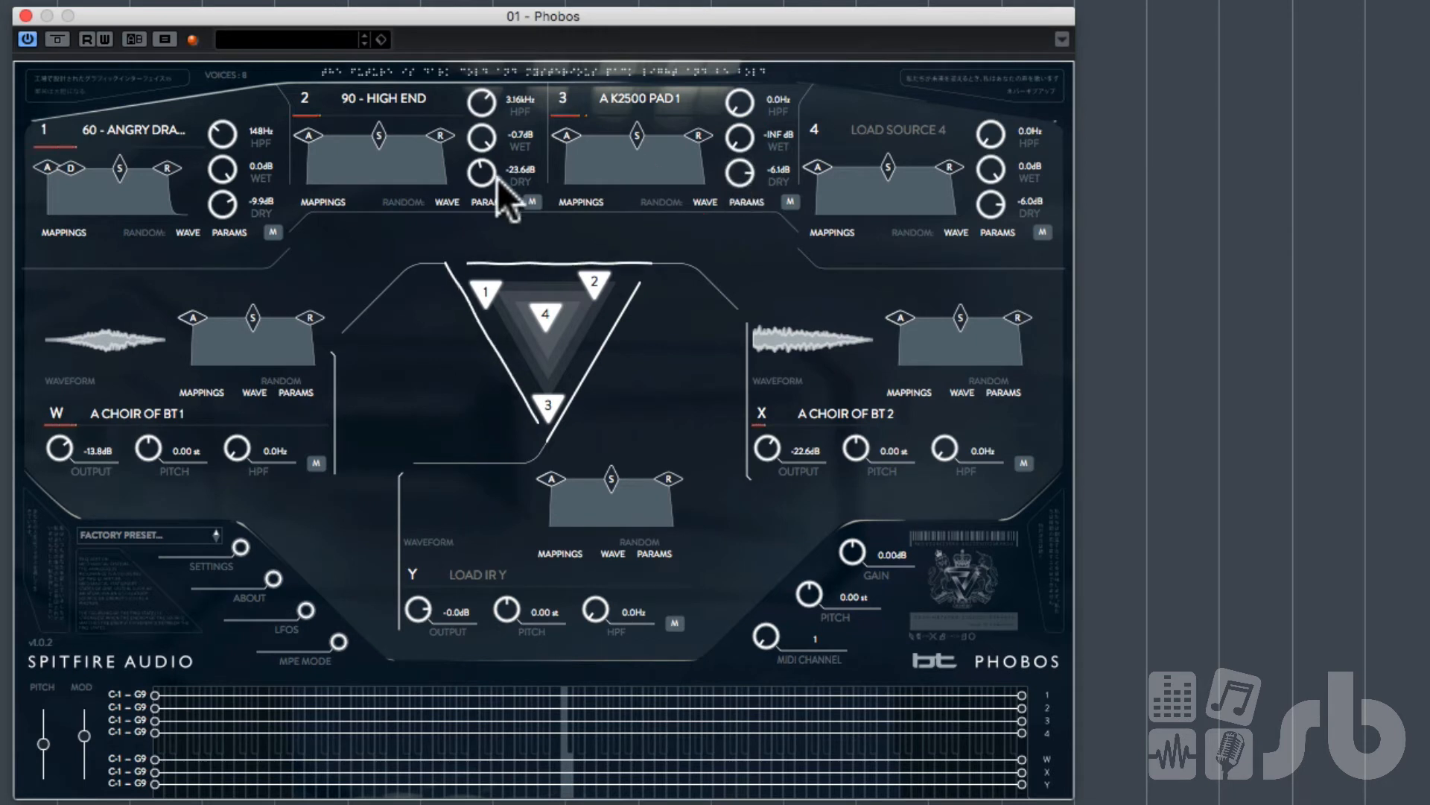
left_click(273, 232)
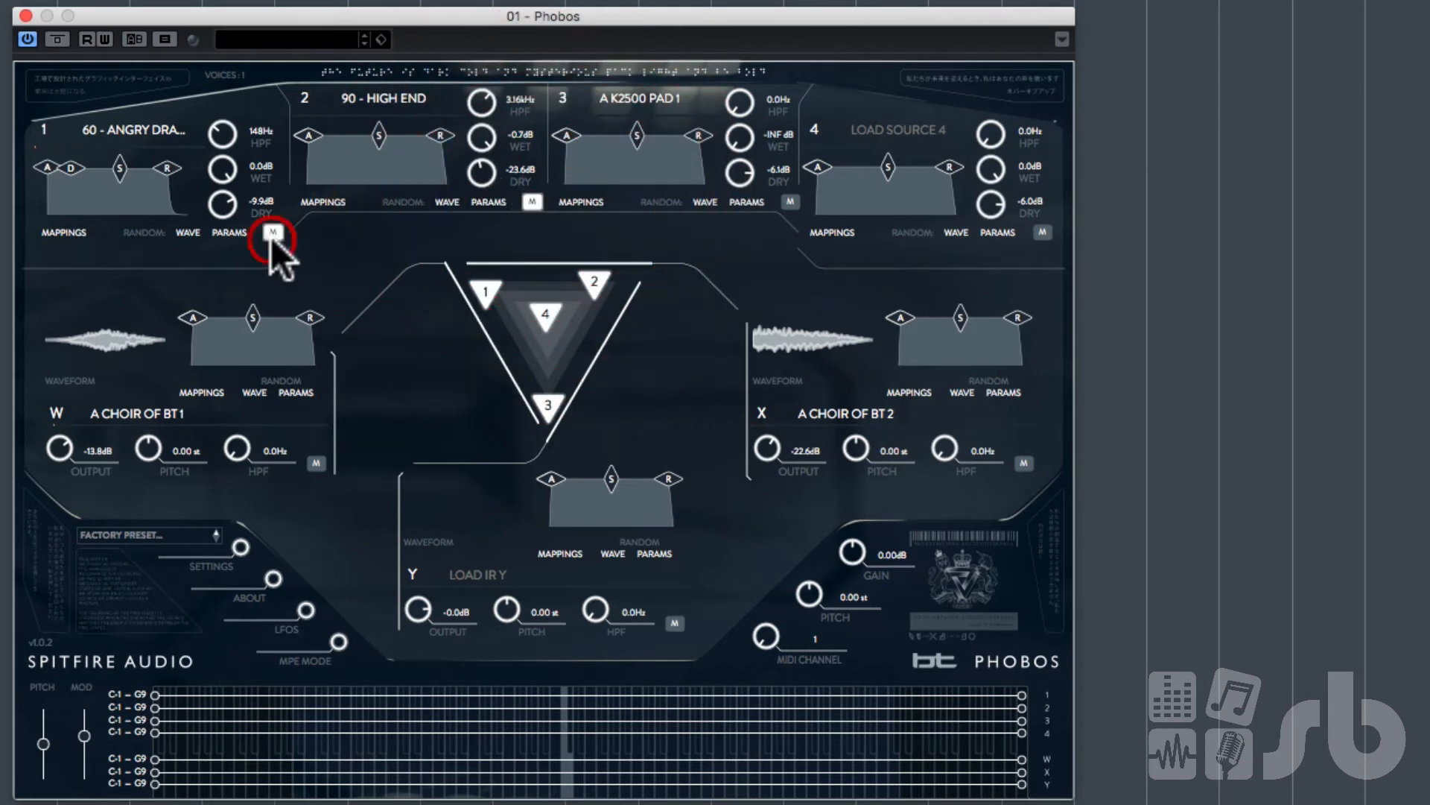
left_click(533, 202)
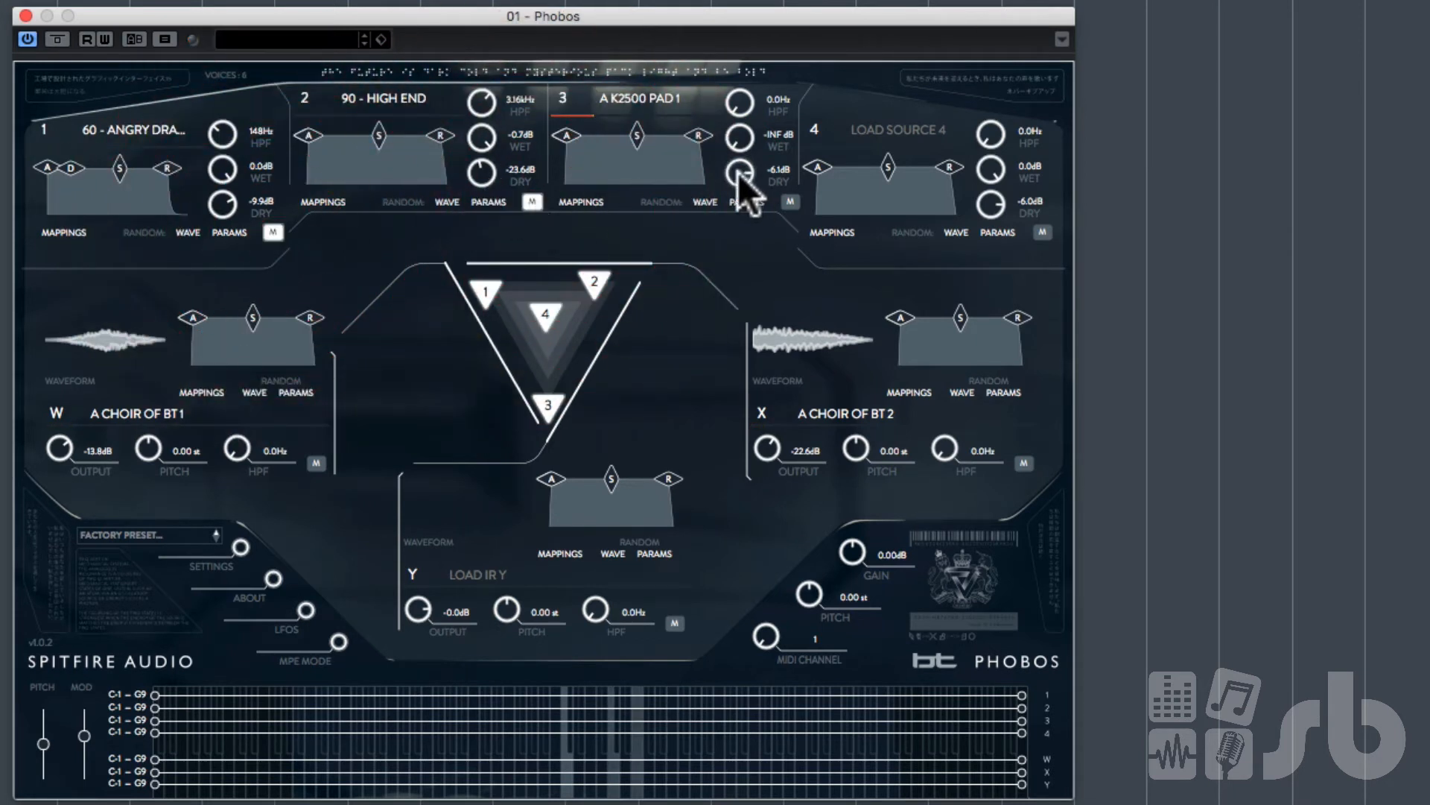
left_click_drag(740, 163, 744, 150)
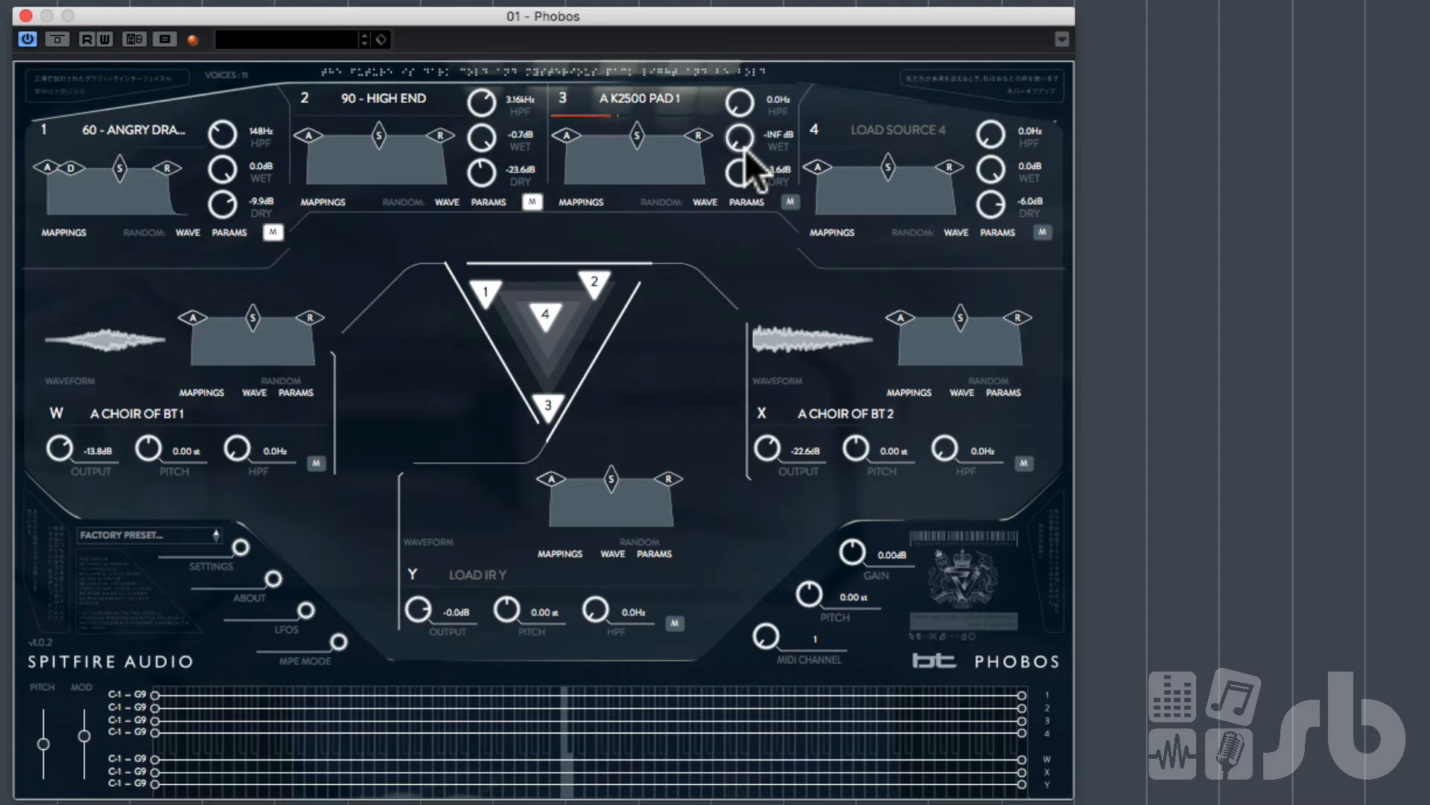
Step: Search the source 3 browser for PAD, filter by ORGAN, and load Eb3 - BT PADS#02 into source 3
left_click(650, 100)
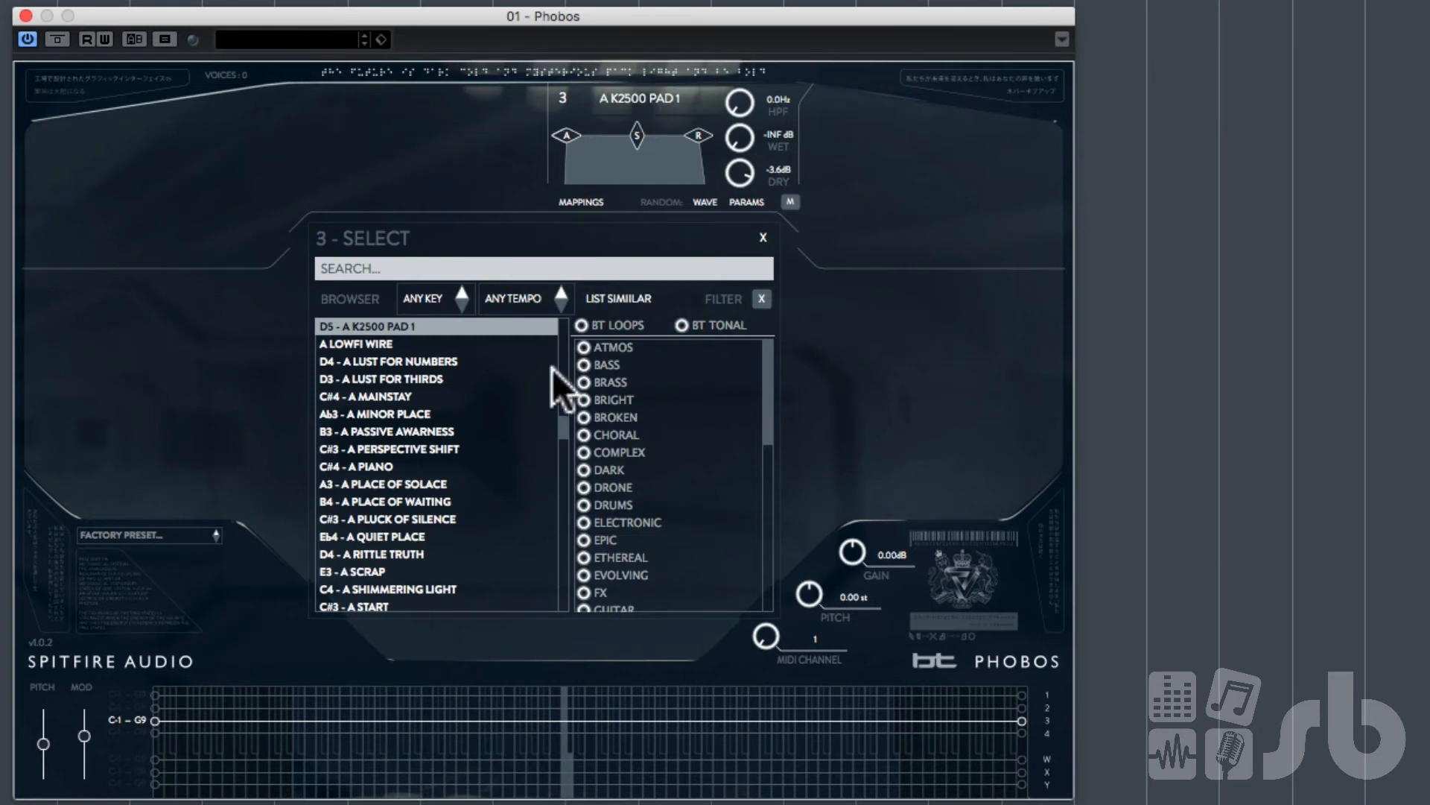
left_click(538, 269)
type("PAD")
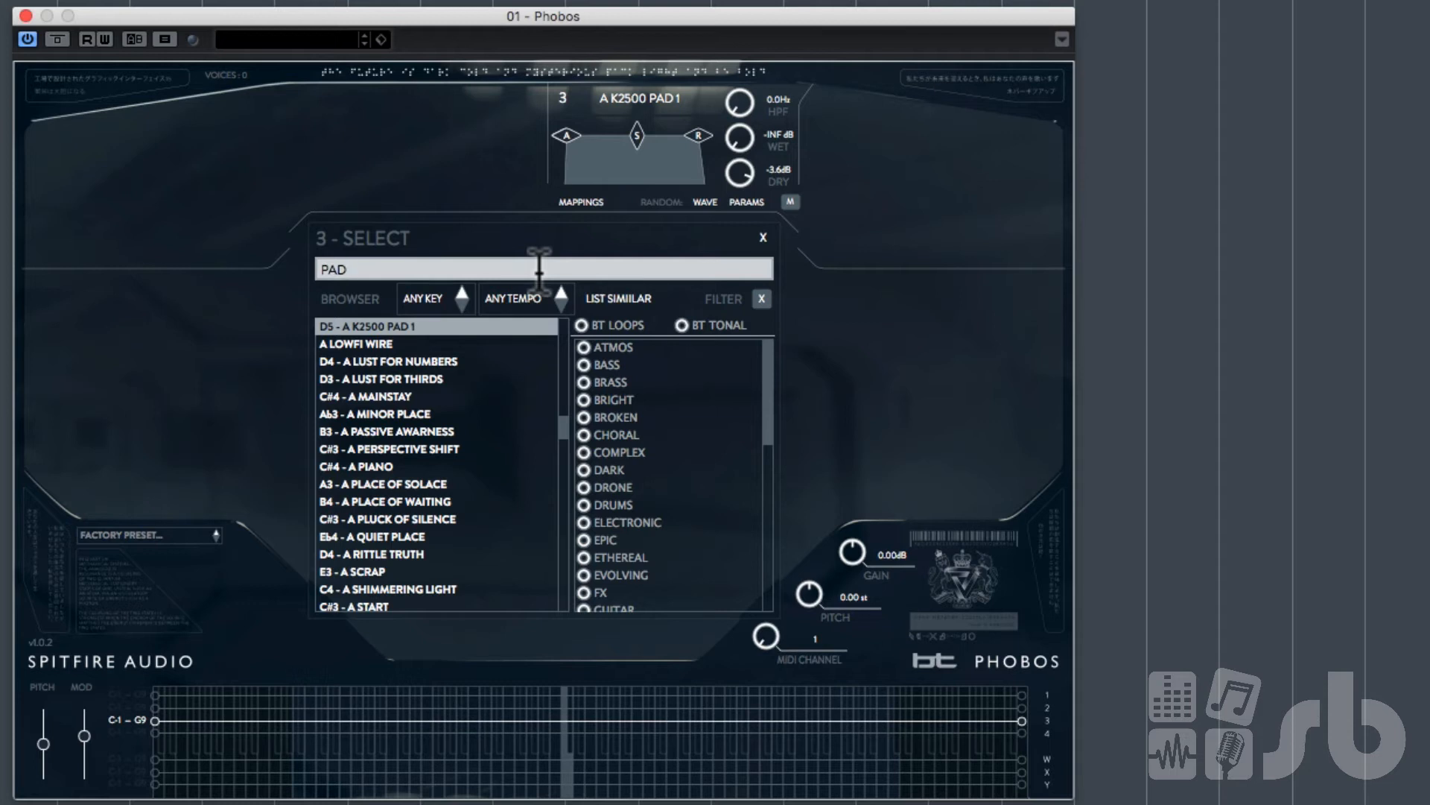
key("Return")
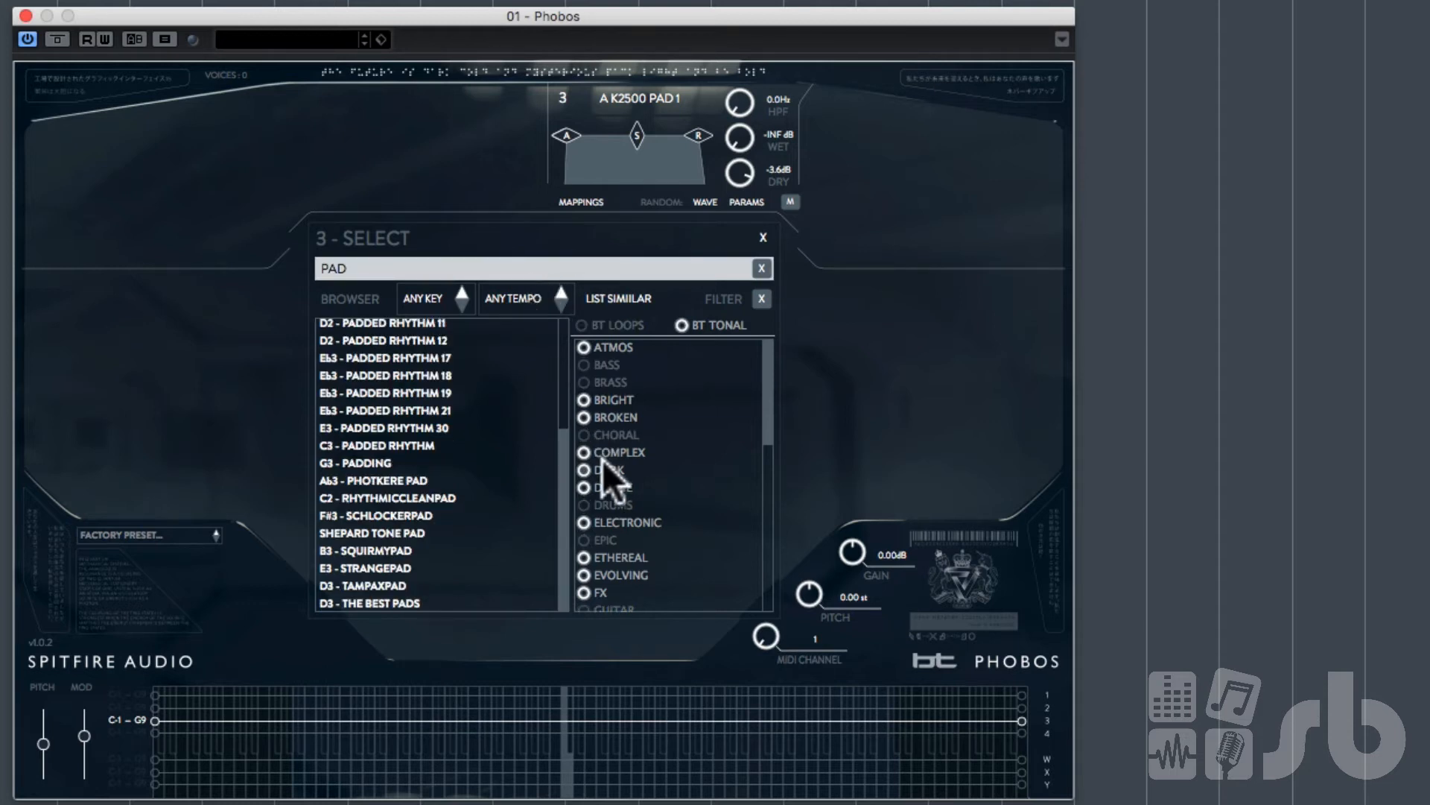
left_click(563, 428)
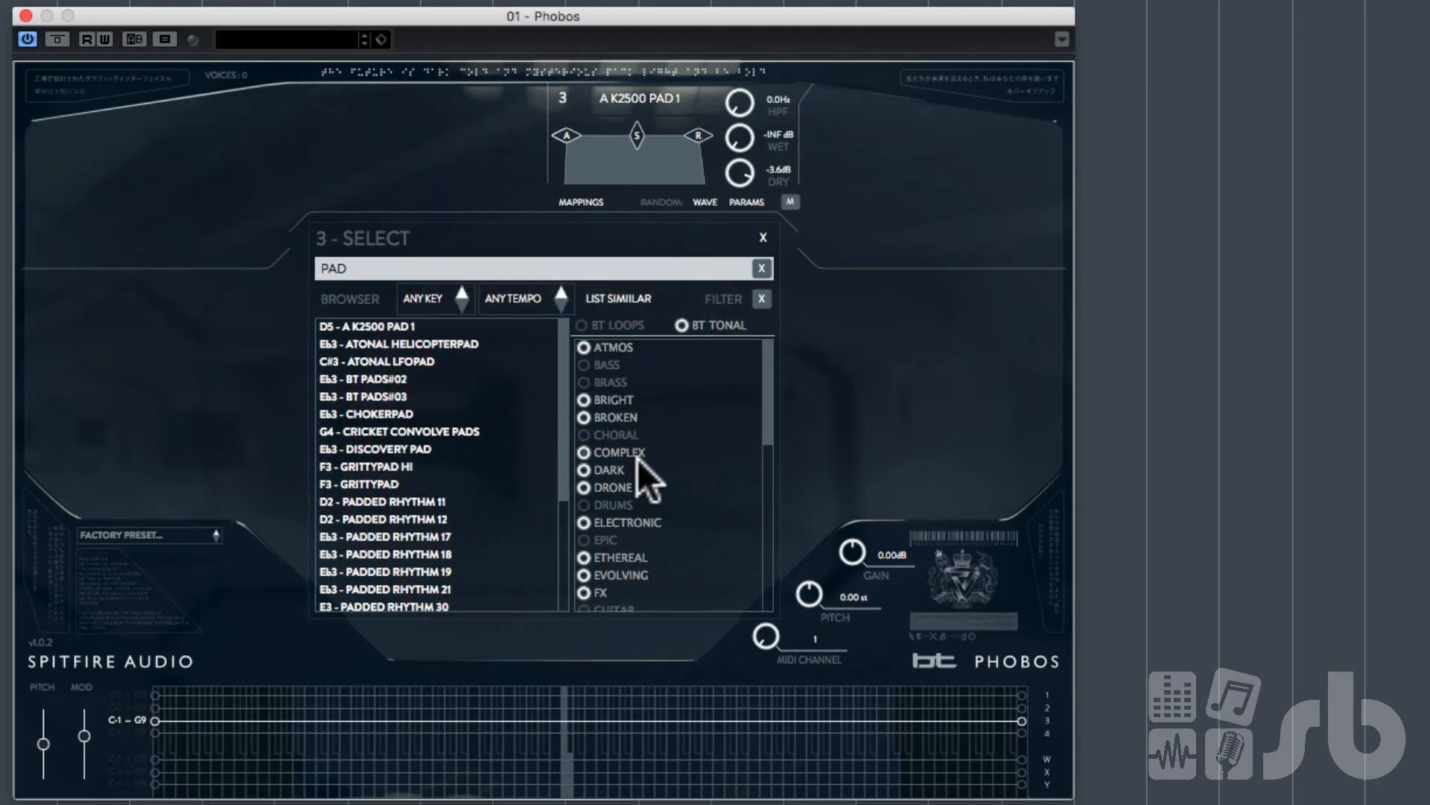
left_click(771, 442)
left_click_drag(770, 440, 777, 528)
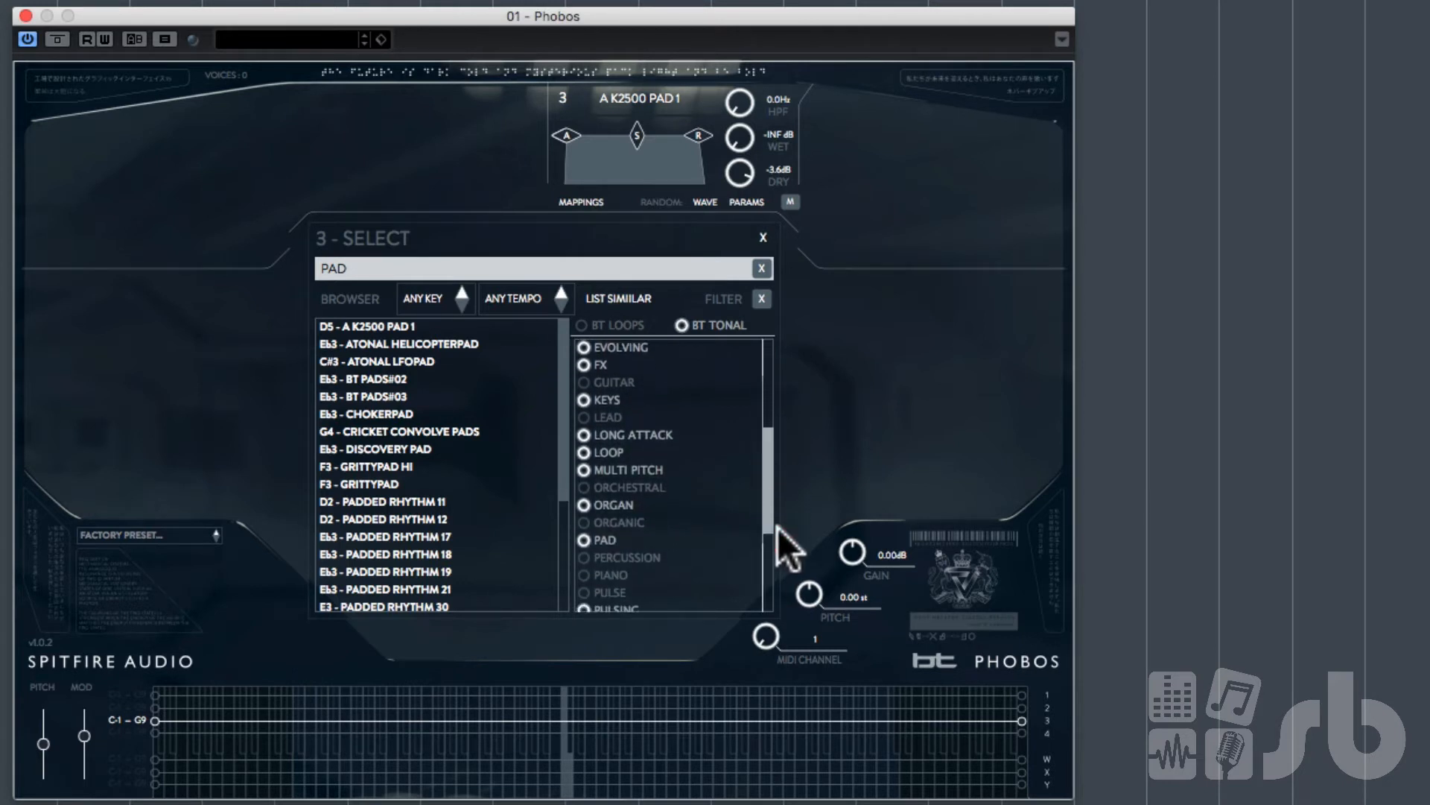
left_click(611, 503)
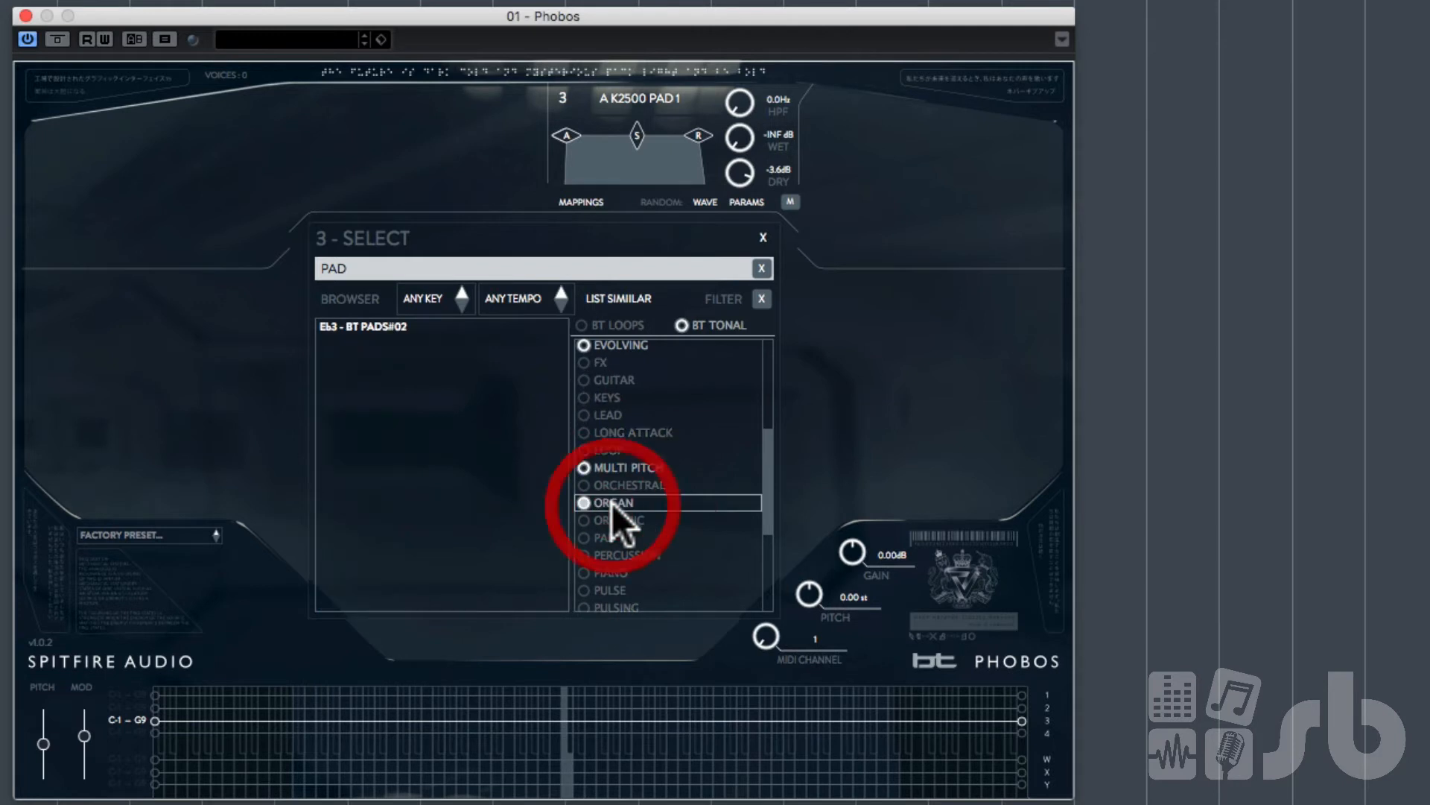
double_click(382, 328)
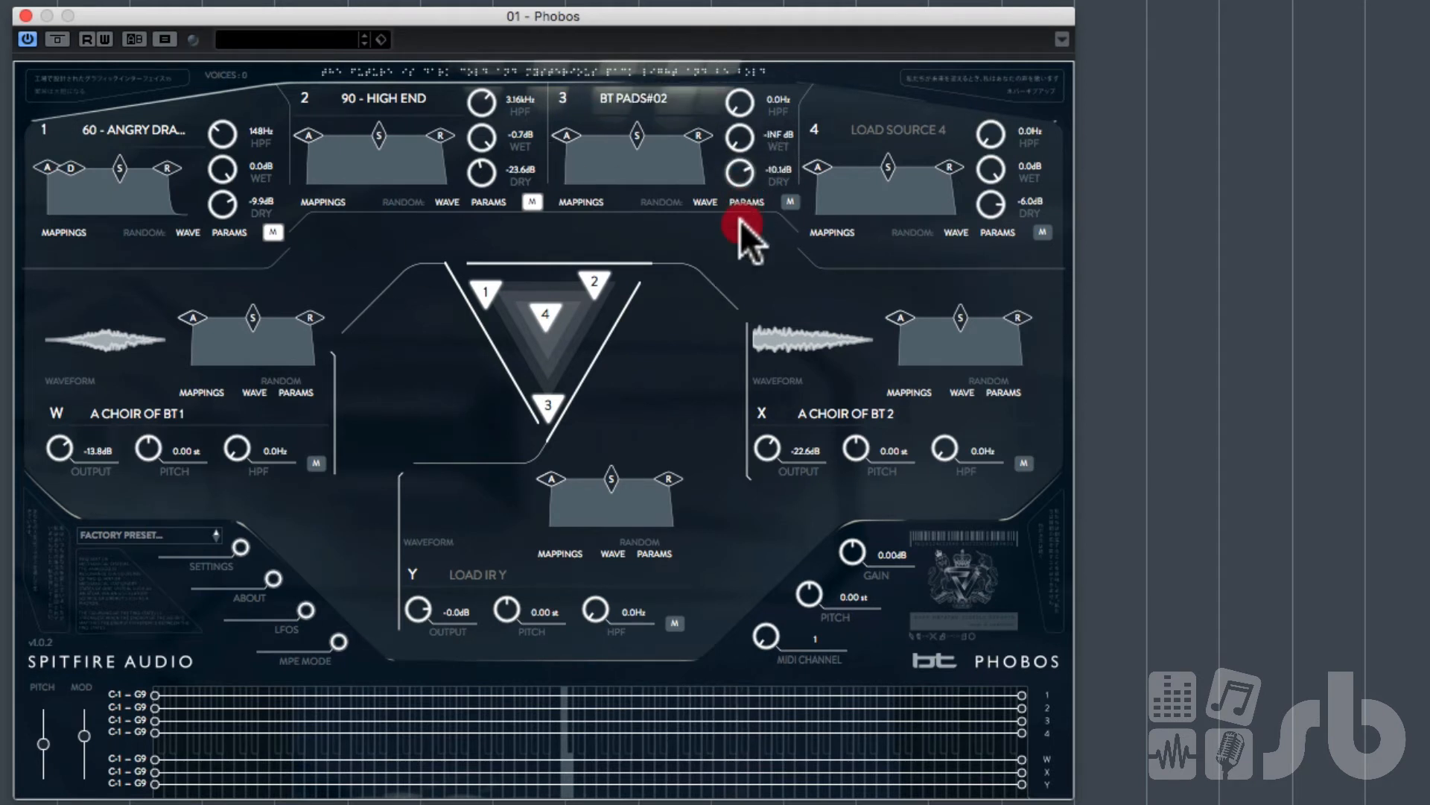
left_click(578, 135)
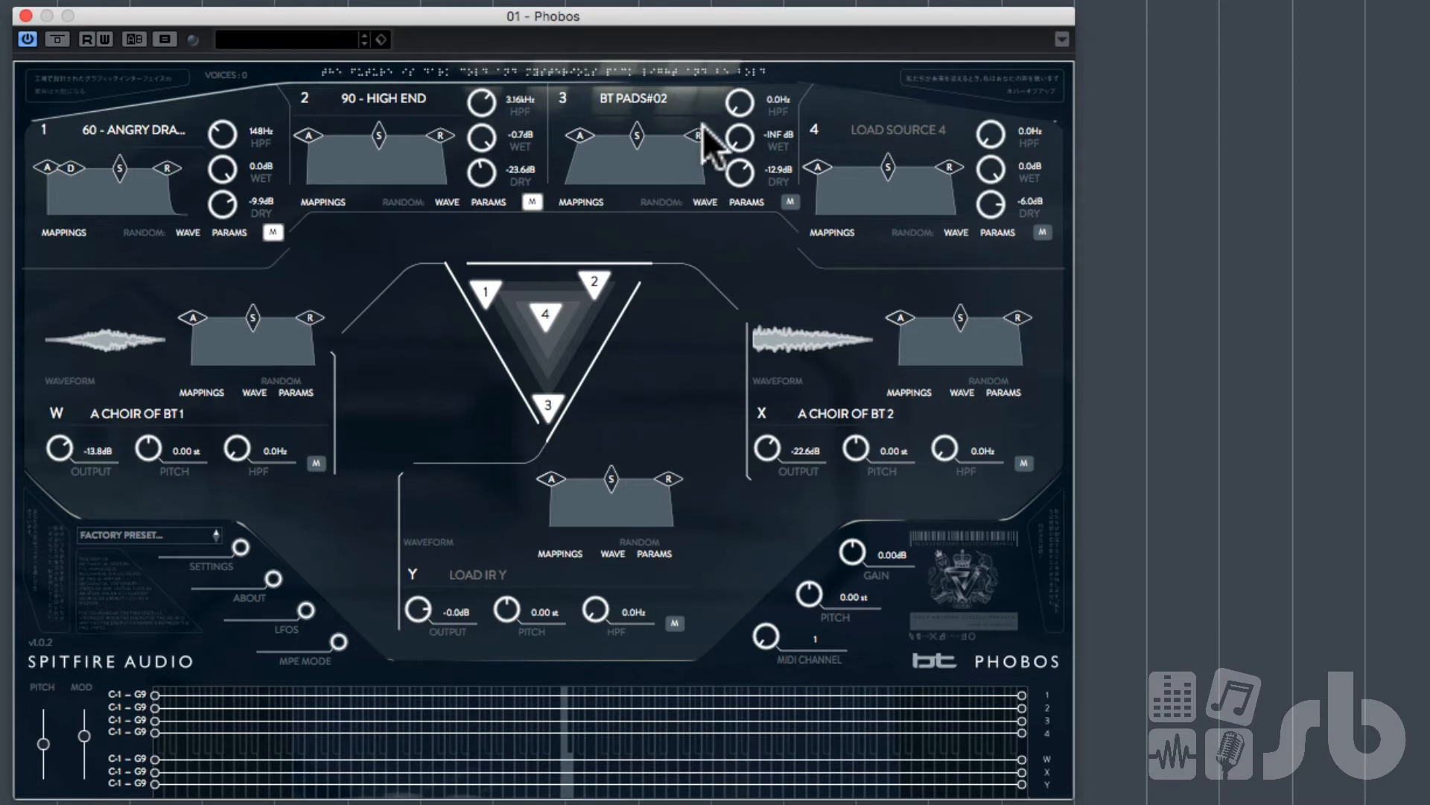
Step: Unmute sources 1 and 2
left_click_drag(700, 137, 687, 136)
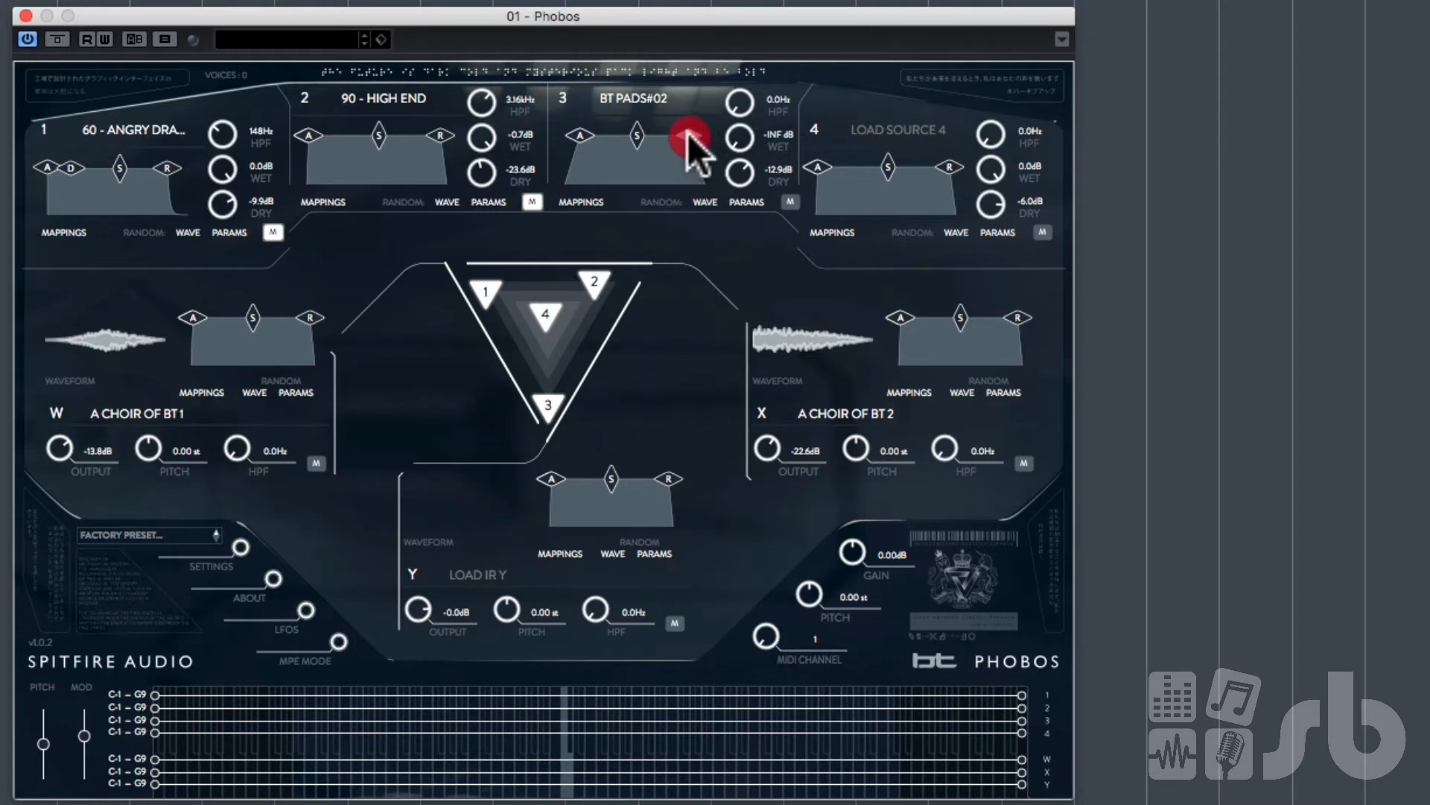
left_click(262, 231)
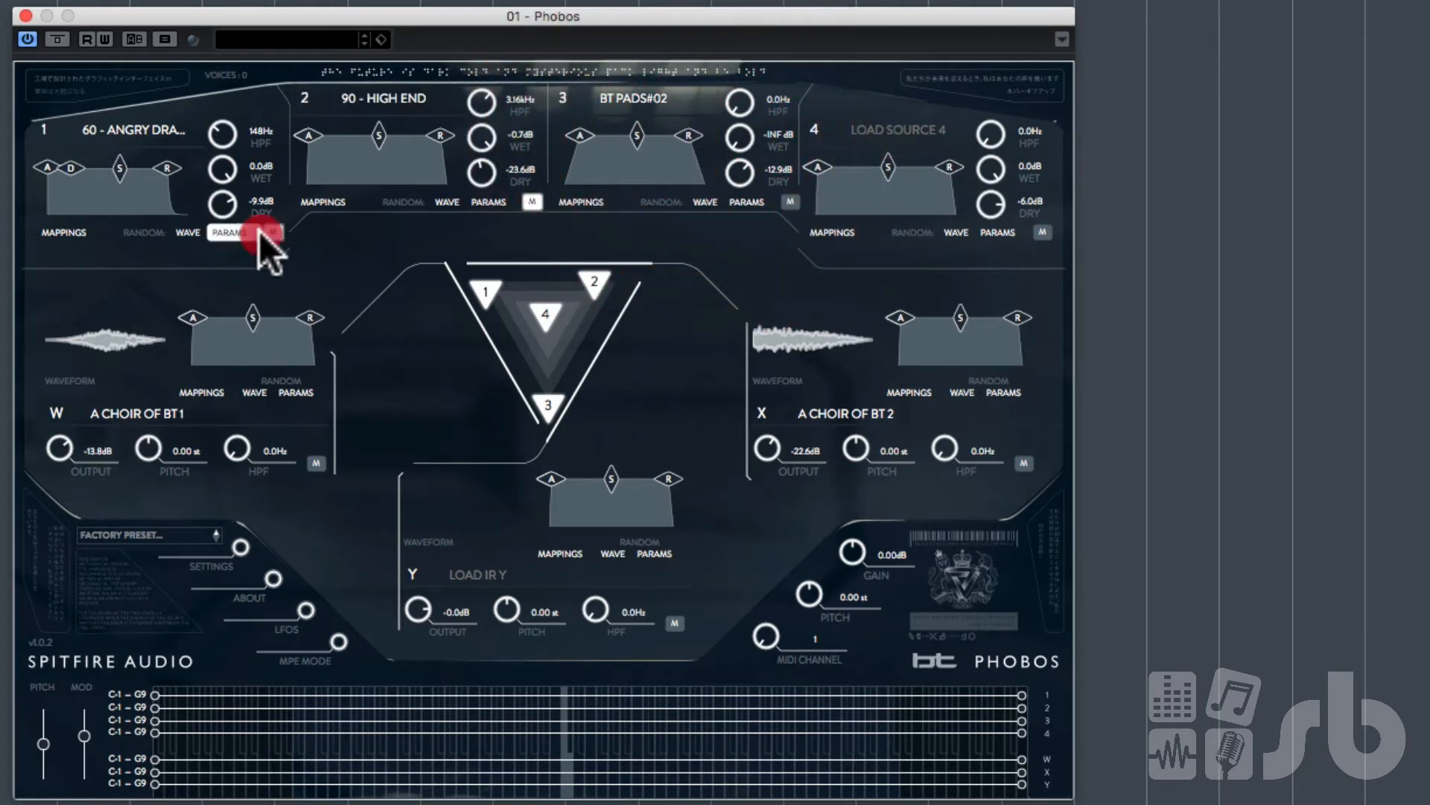
left_click(529, 201)
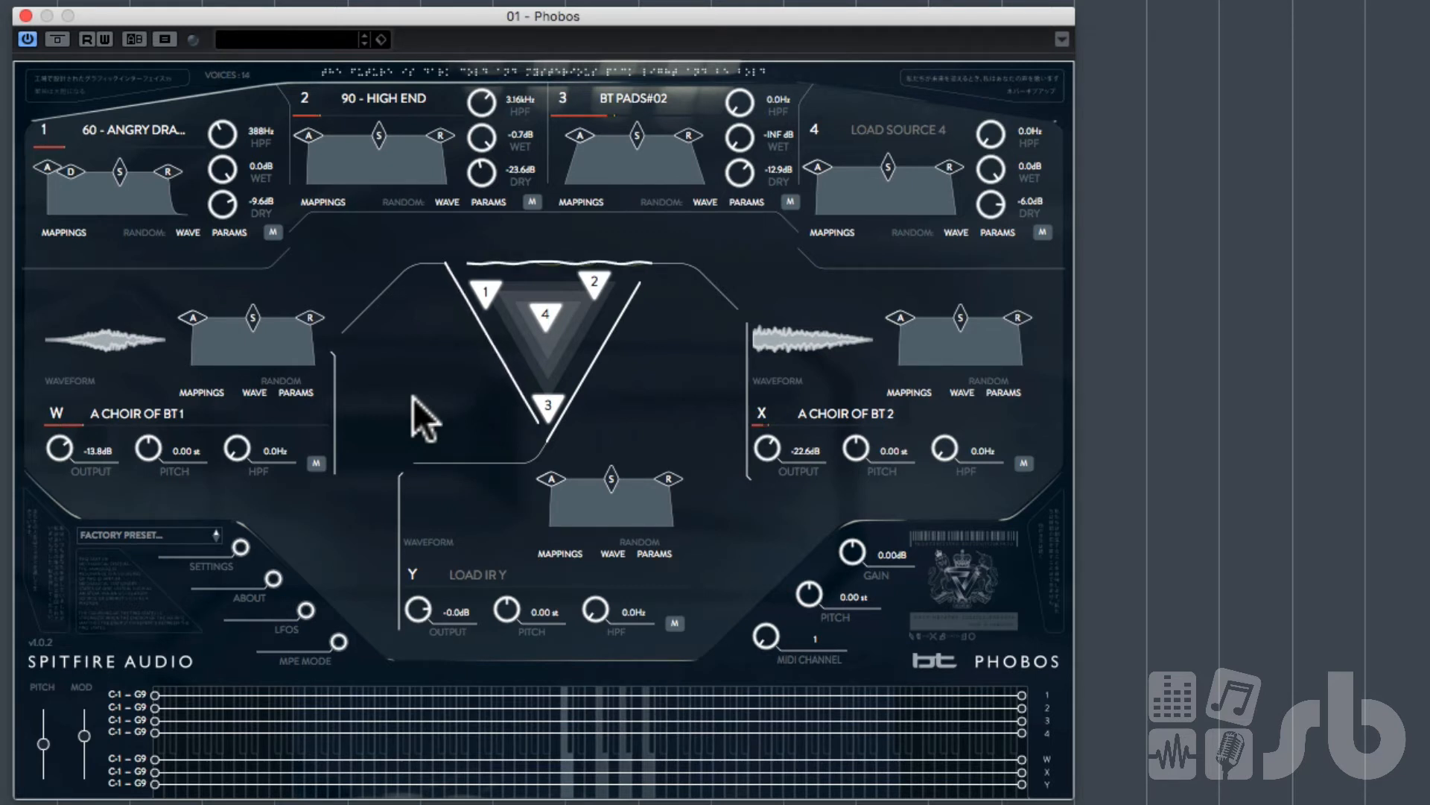
Step: Raise IR W's output to 5.9 dB and IR X's output to 6.9 dB
left_click_drag(58, 447, 63, 384)
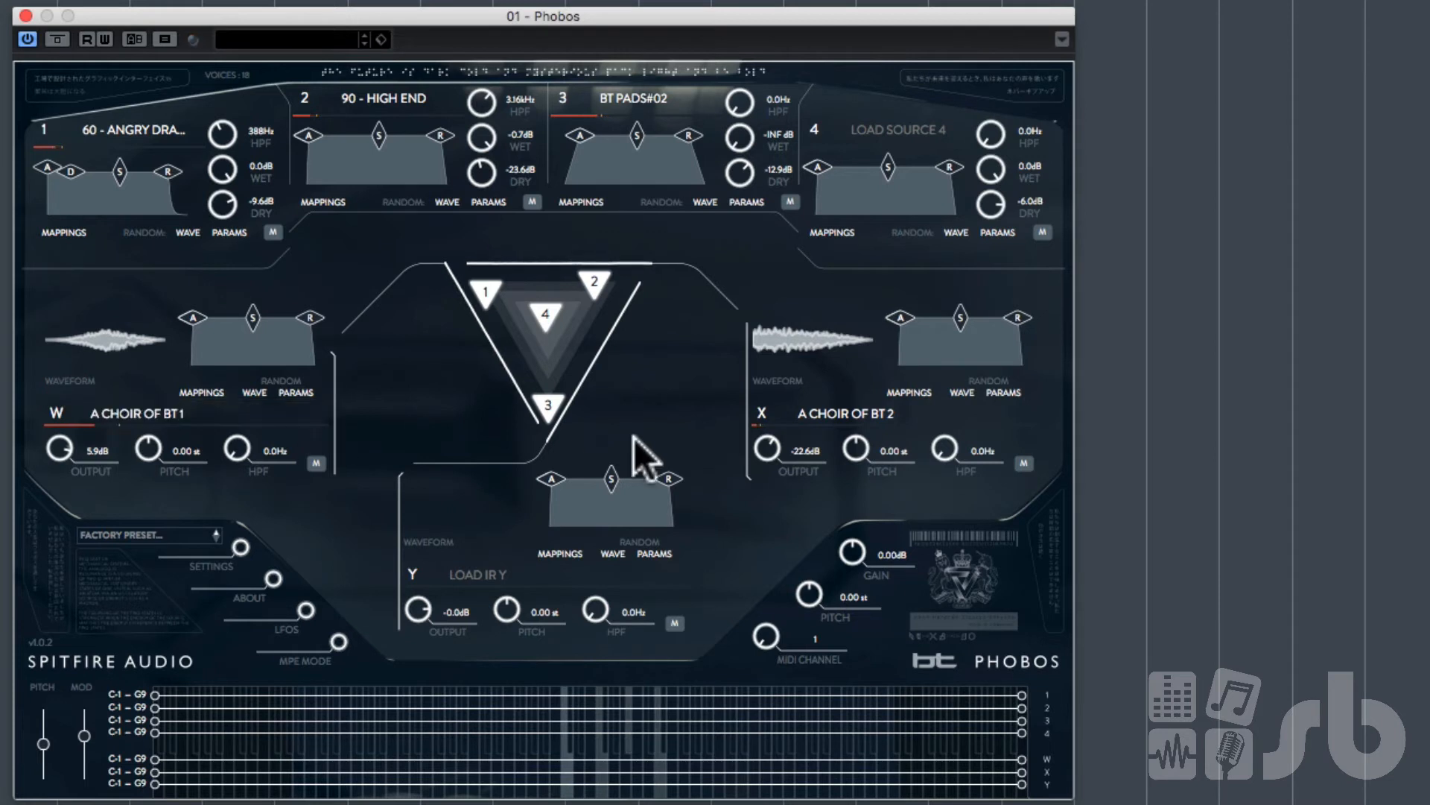
left_click_drag(772, 444, 784, 368)
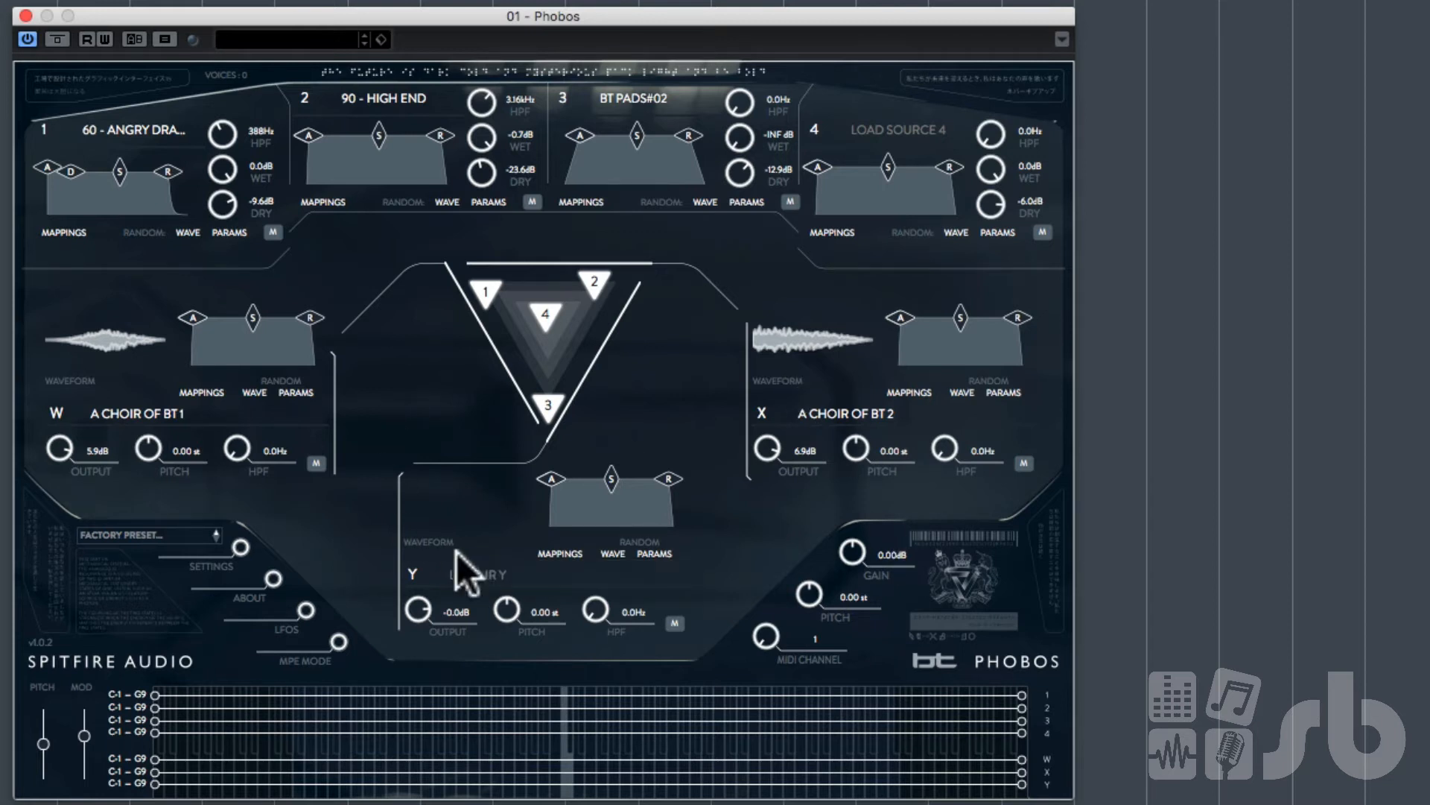
Step: Move source 3's puck toward the right edge of the triangle mixer
left_click(553, 400)
left_click_drag(553, 395, 601, 380)
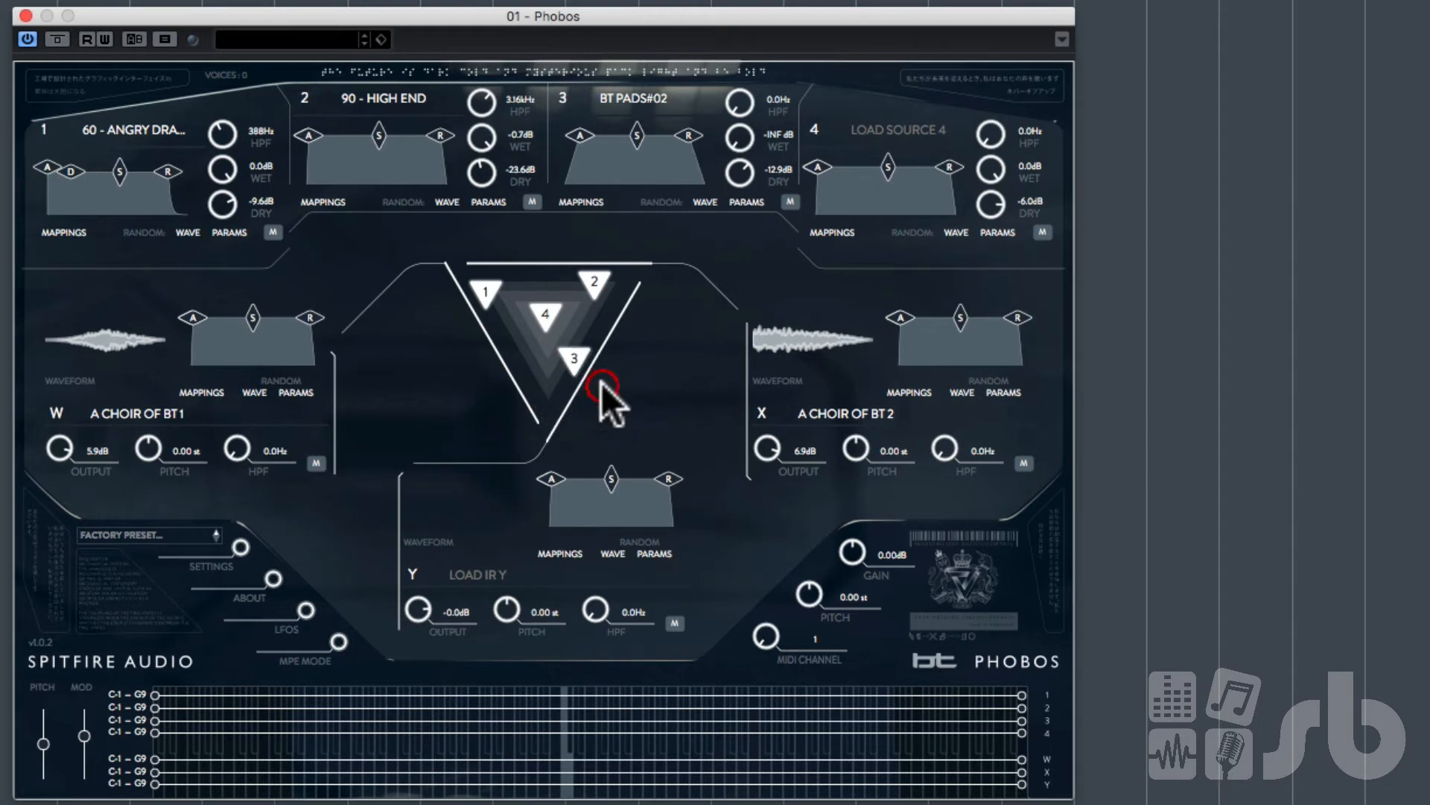
Step: Open the IR Y browser, filter by BT LOOPS and COMPLEX, and load 94 - VOODOO PERCUSSION into IR Y
left_click(484, 573)
left_click(484, 572)
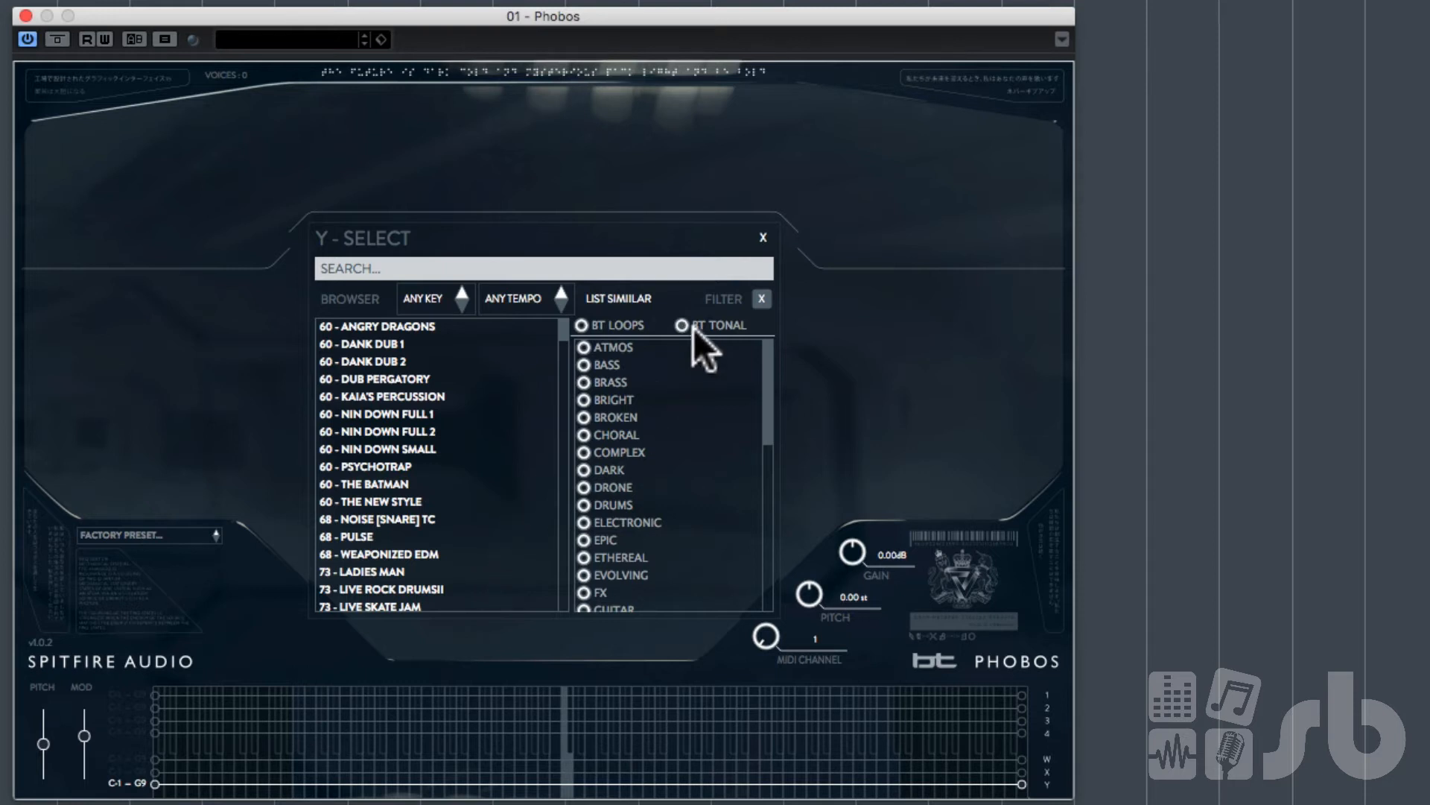
left_click(587, 324)
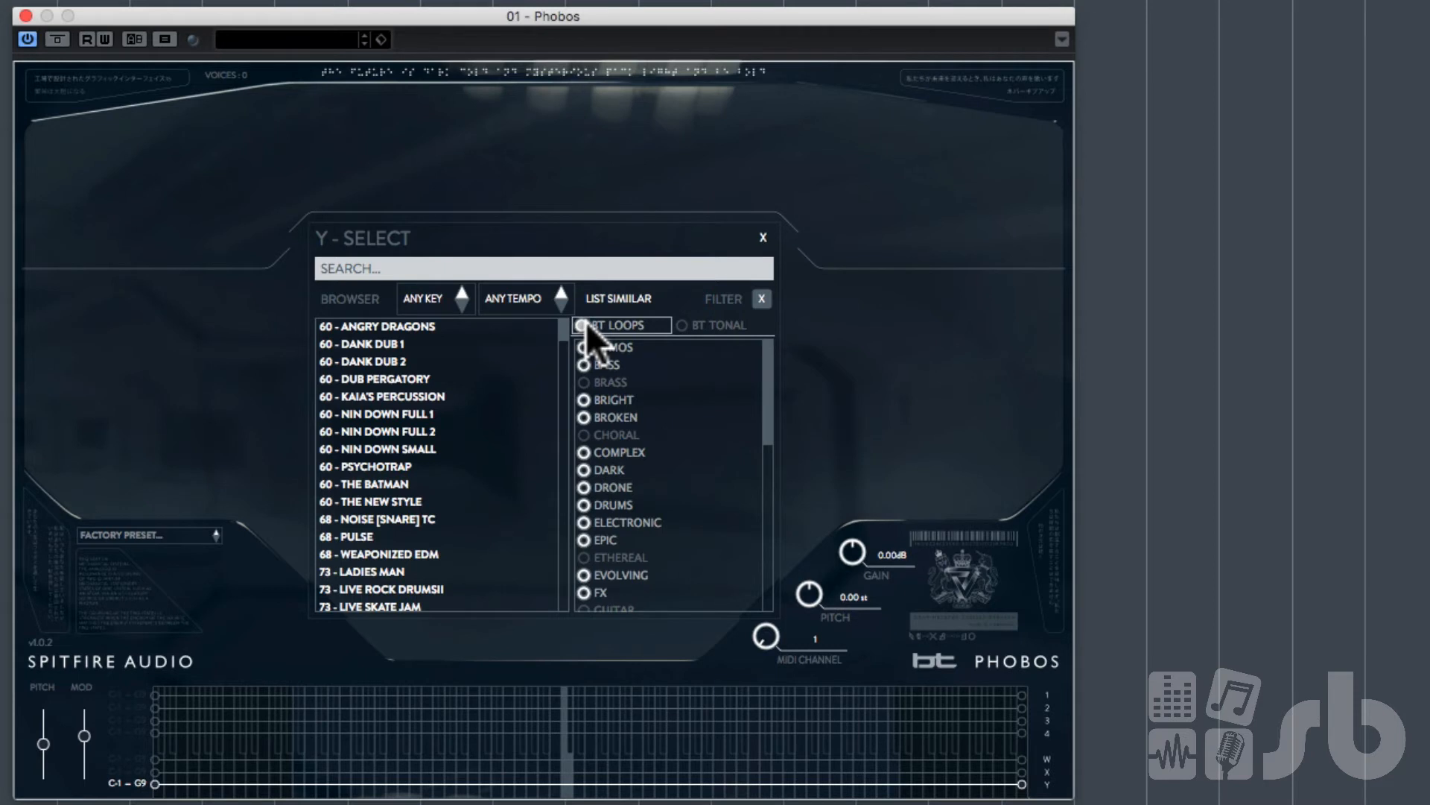
left_click(623, 450)
double_click(406, 412)
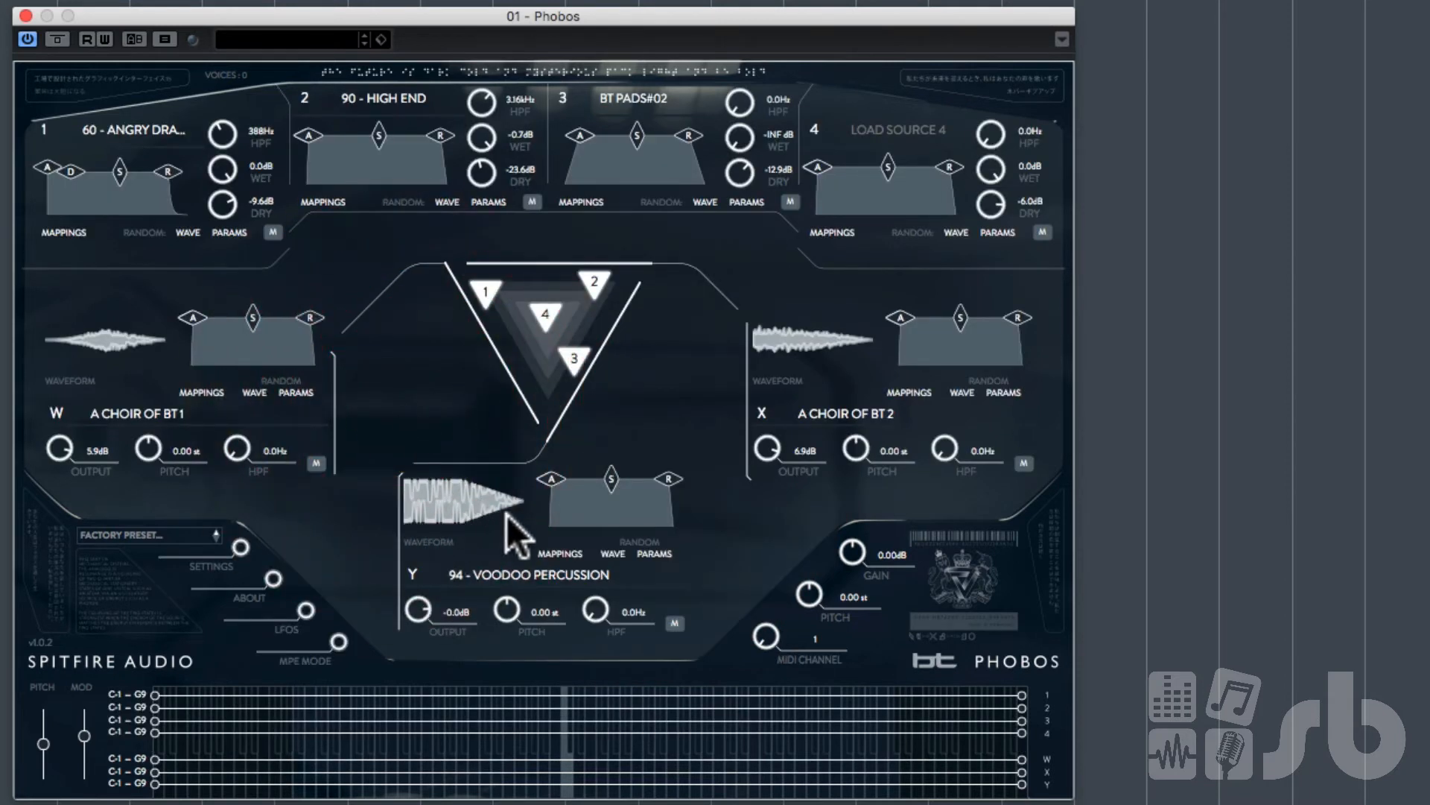
Step: Mute sources 1 and 2 again
left_click(273, 232)
left_click(531, 200)
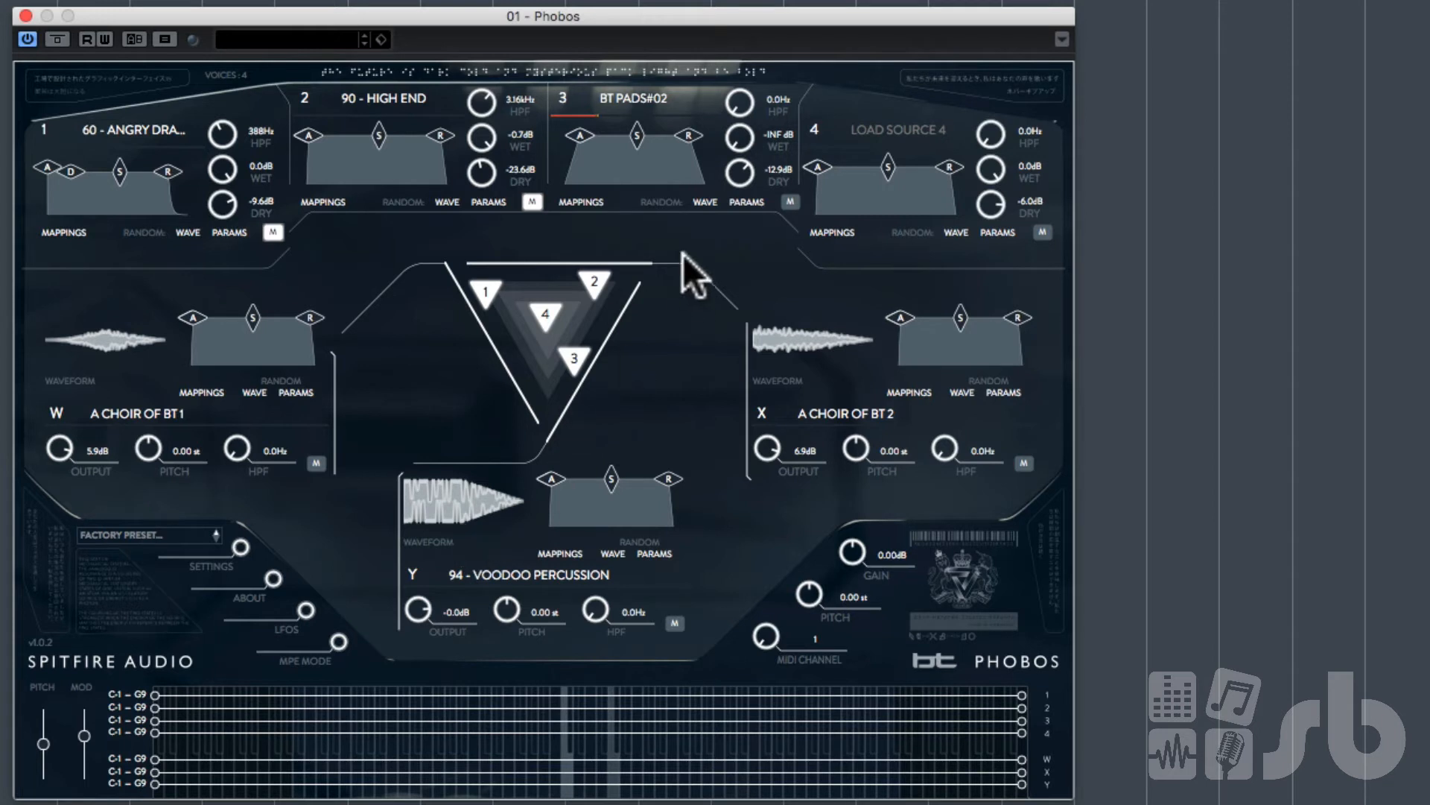
left_click(571, 363)
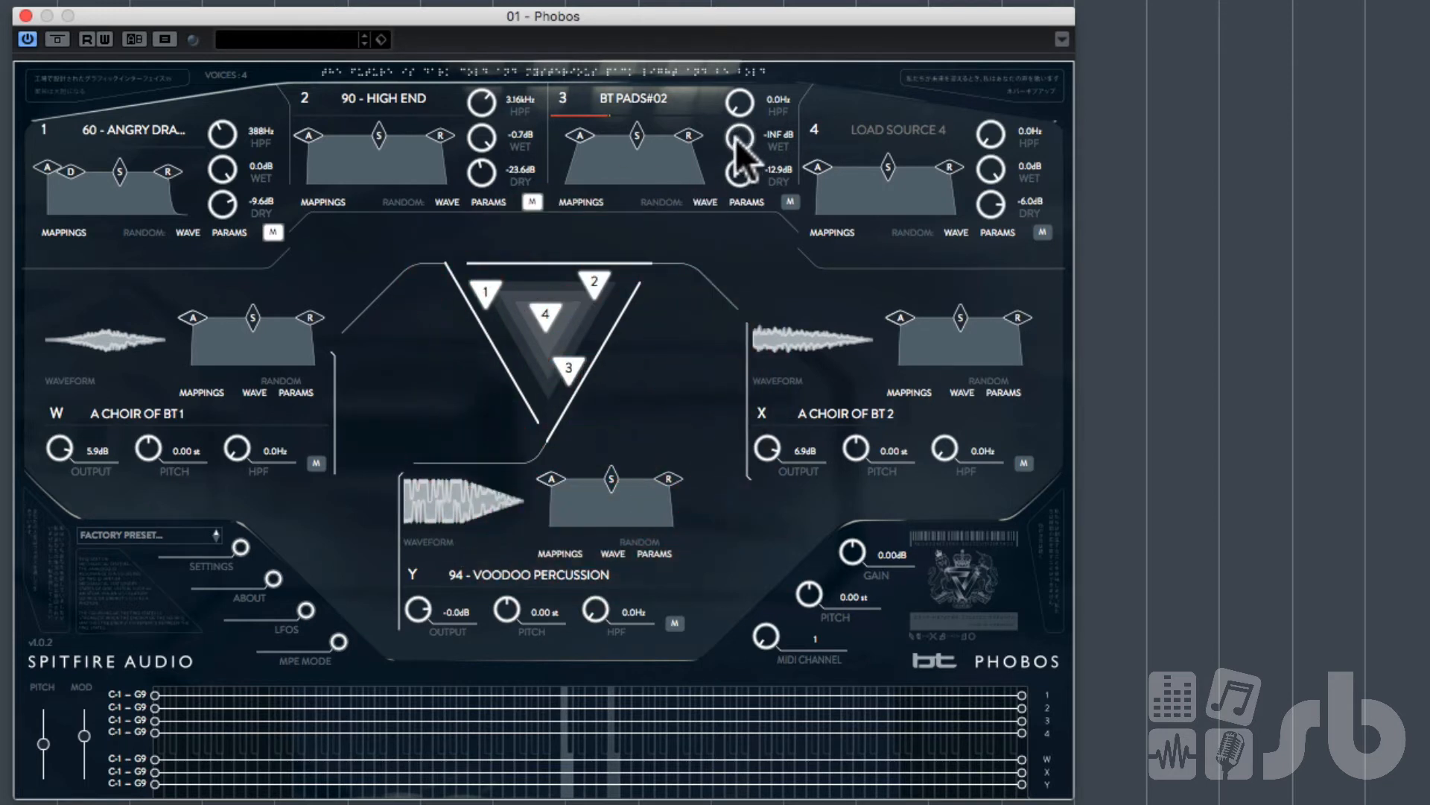
Step: Set source 3's wet level to -2.8 dB and move its puck down toward the bottom corner of the triangle
left_click_drag(738, 139, 767, 0)
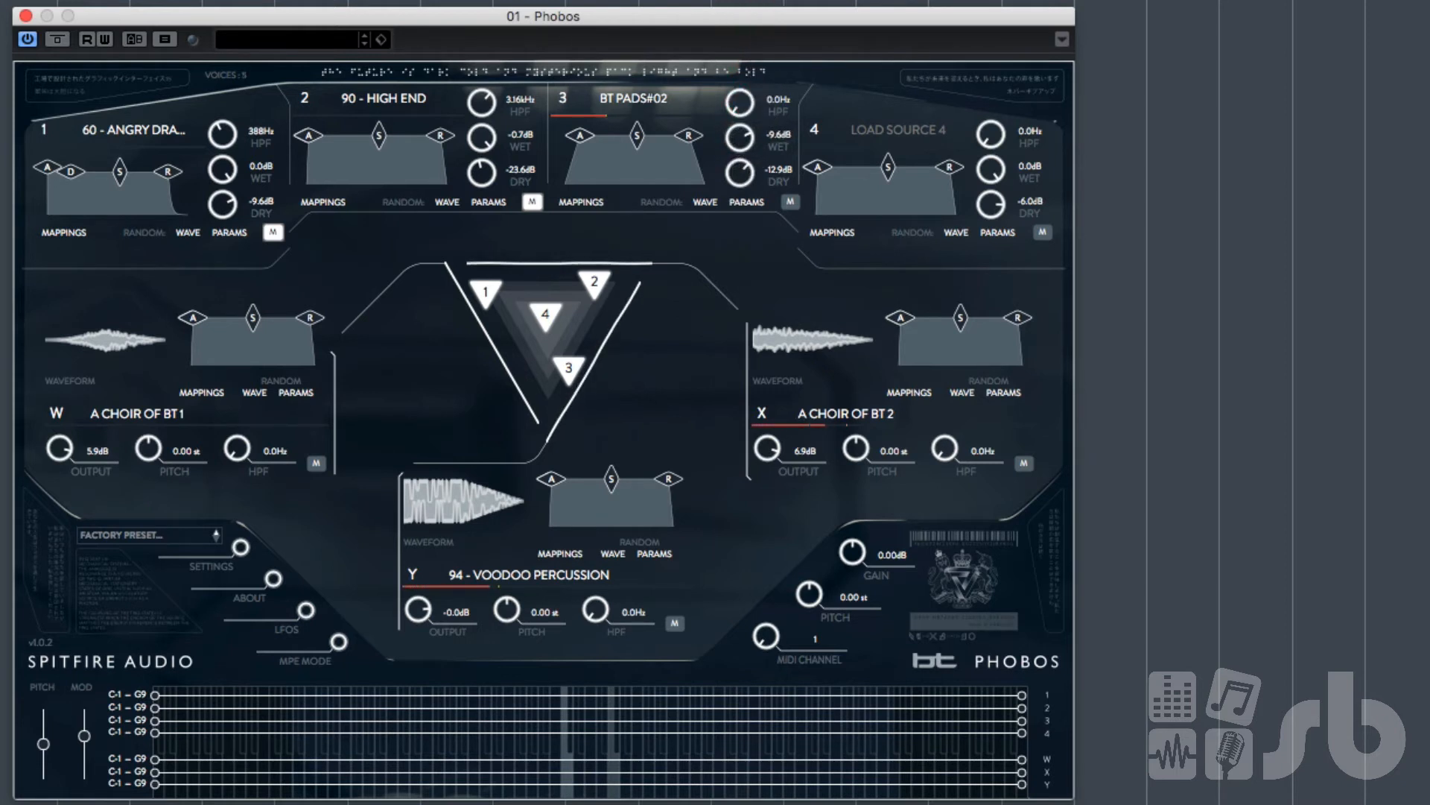
left_click_drag(573, 364, 554, 466)
left_click(574, 446)
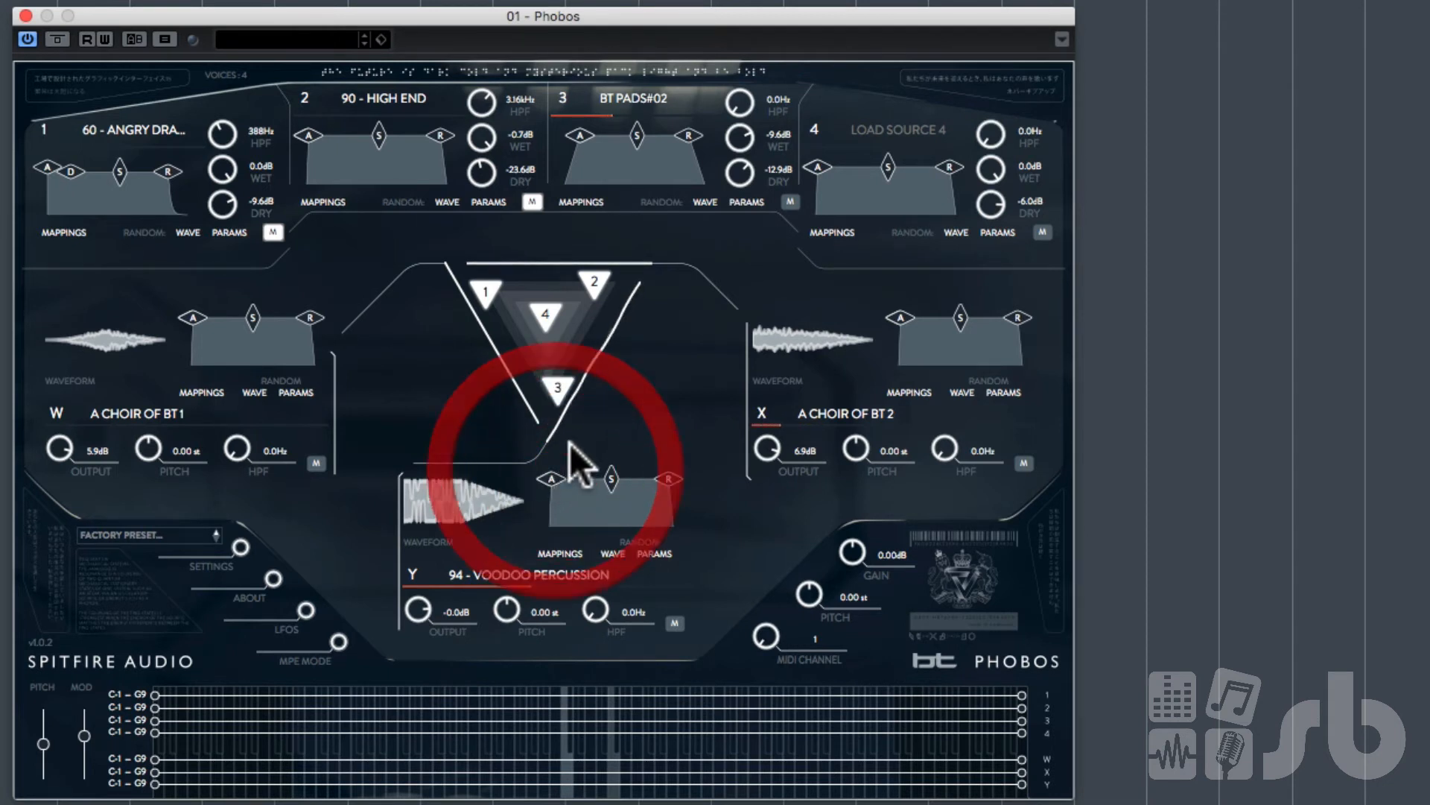
left_click_drag(740, 140, 748, 95)
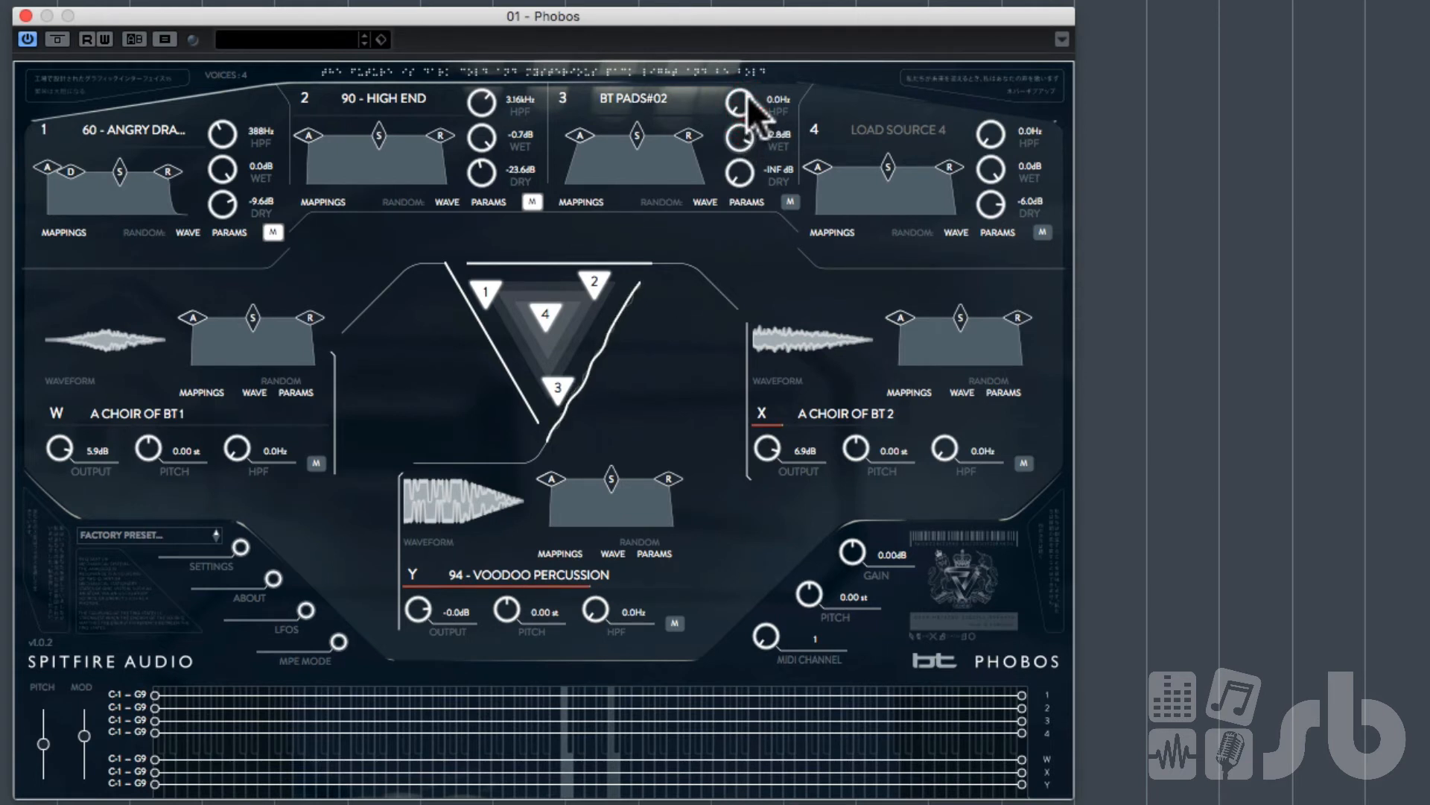
Step: Lower IR Y's output to -9.7 dB
left_click_drag(419, 619, 419, 642)
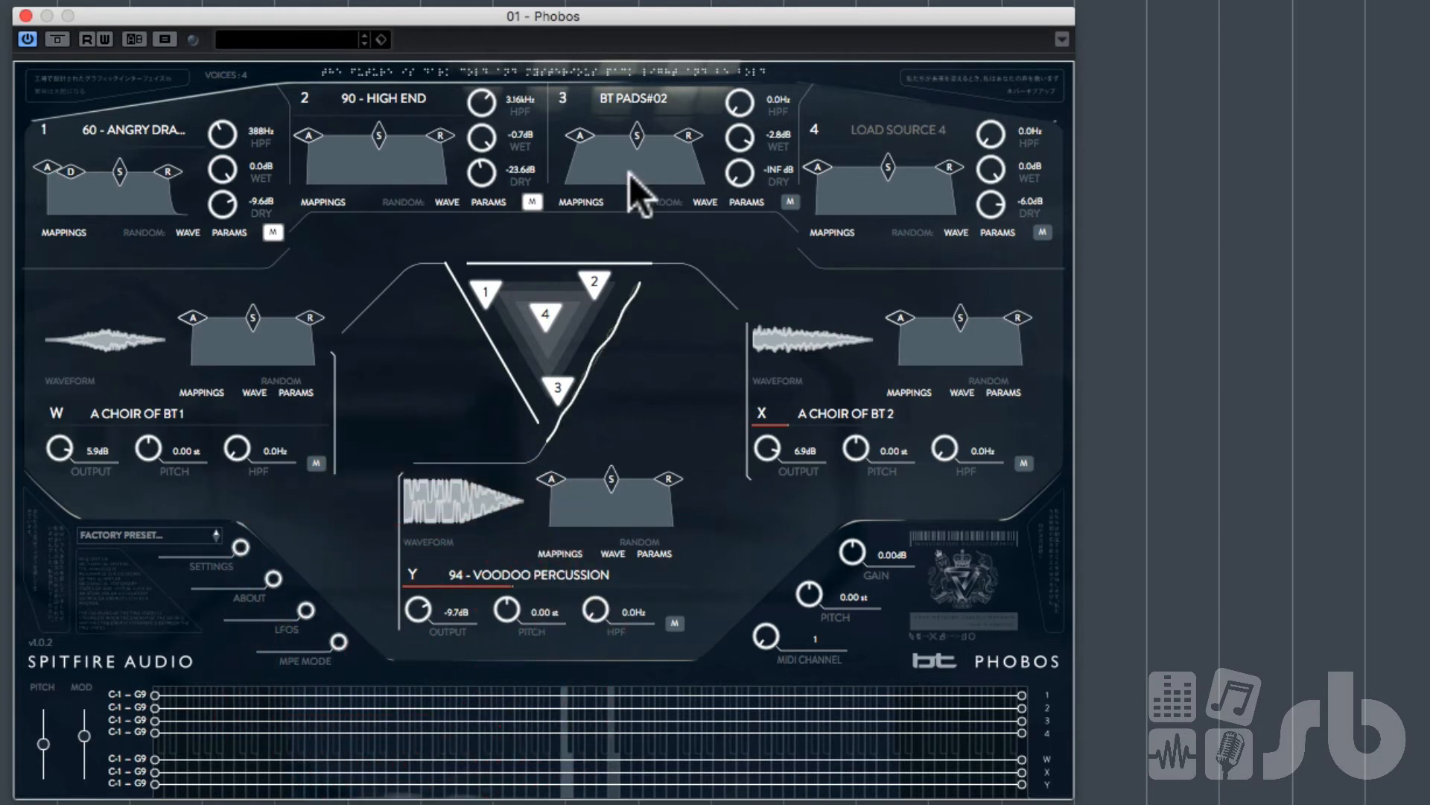
double_click(650, 99)
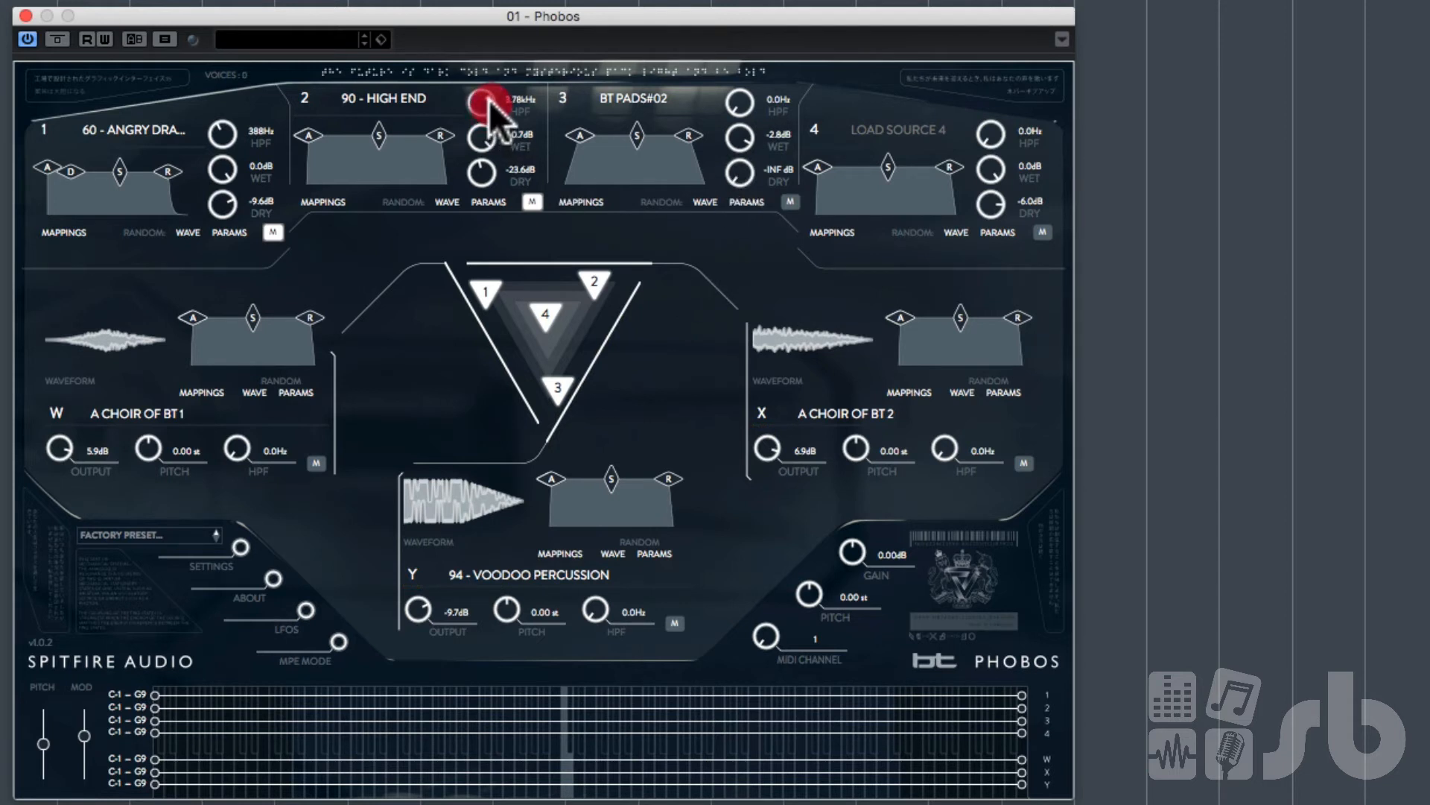
Step: Set source 2's HPF to 4.22 kHz and source 1's HPF to 16.7 Hz, and unmute sources 1 and 2
left_click_drag(489, 100, 492, 96)
left_click_drag(224, 158, 225, 183)
left_click(271, 232)
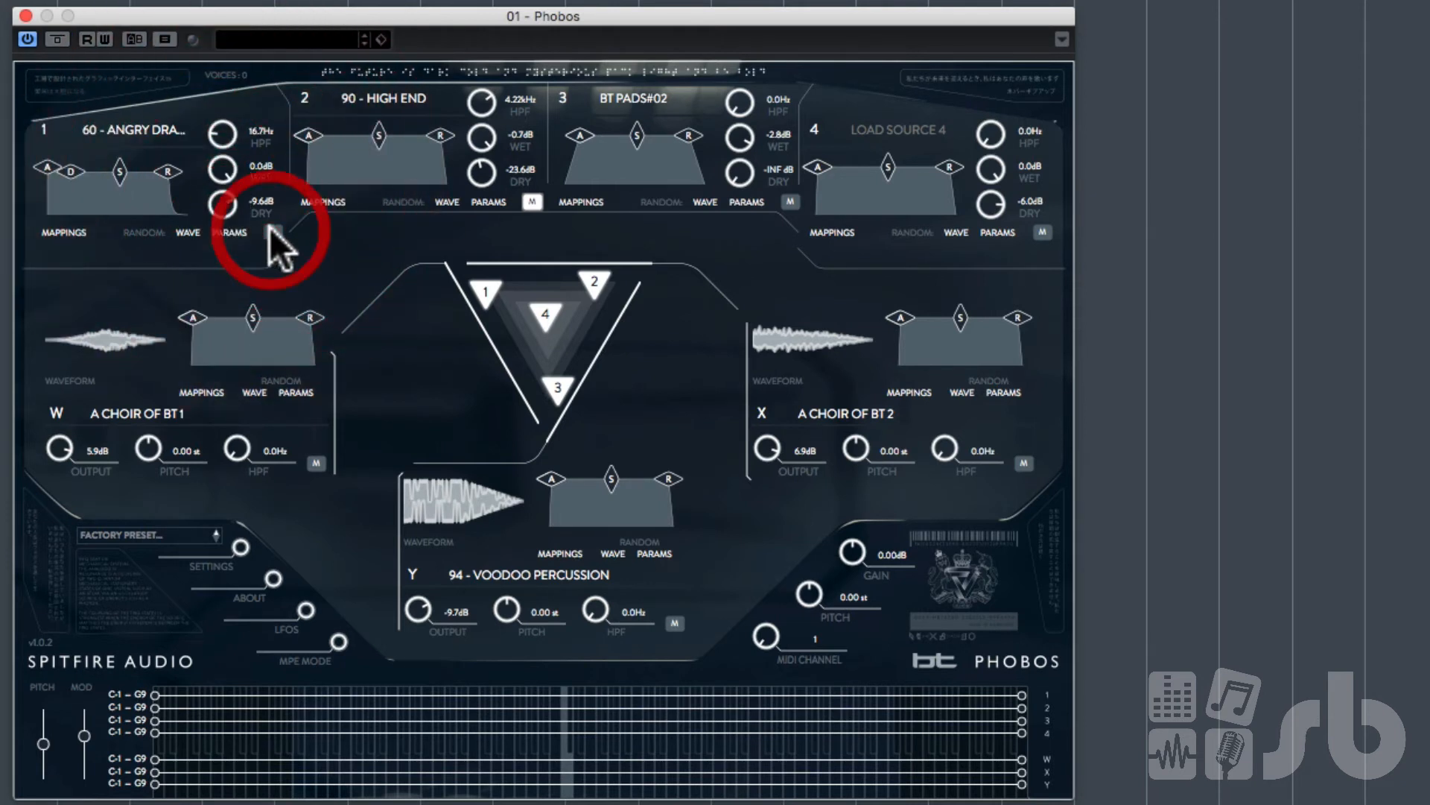
left_click(530, 200)
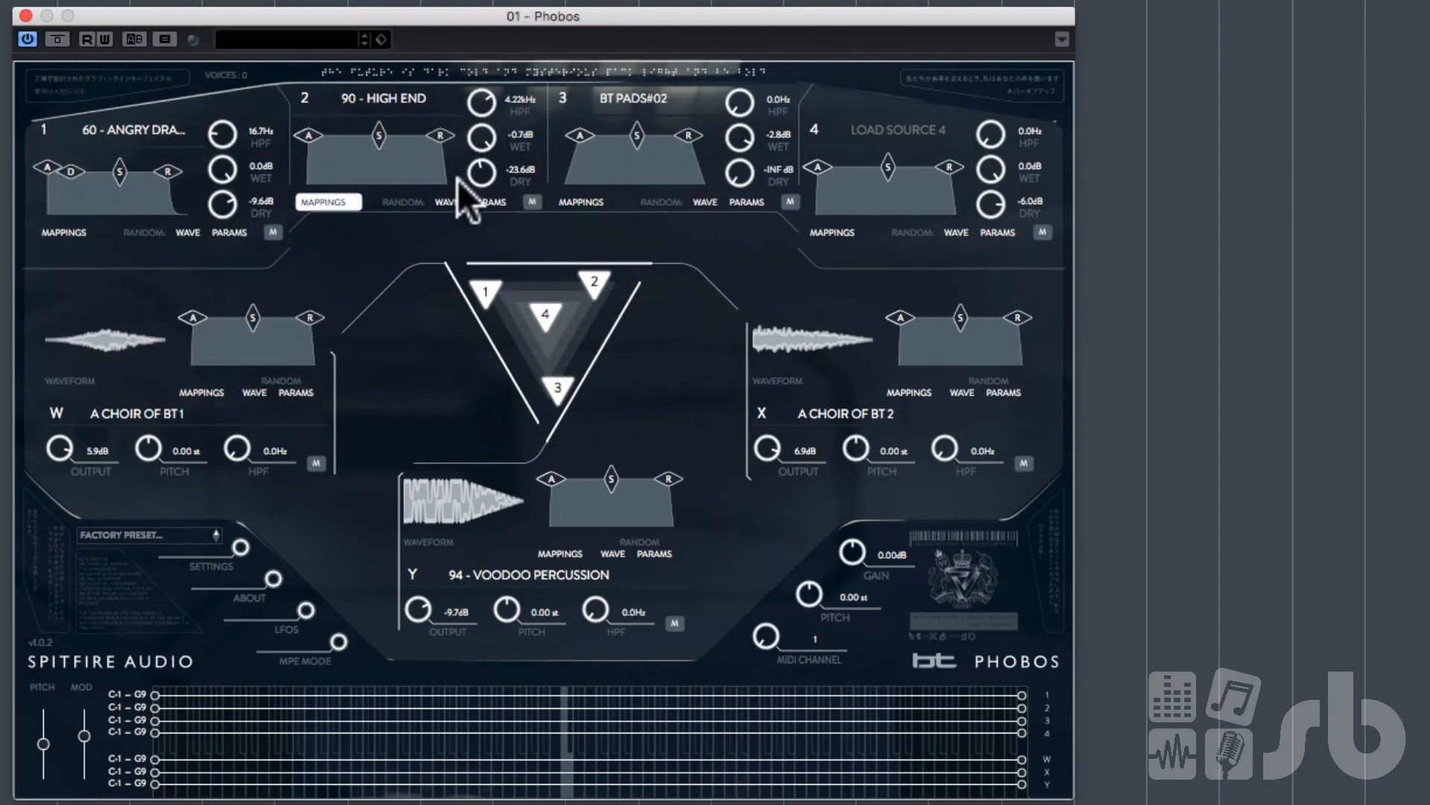
Step: Set source 2's dry level to -21.2 dB, source 3's dry level to -83.5 dB, and IR Y's output to -4.9 dB
left_click_drag(491, 172, 489, 161)
left_click_drag(741, 173, 744, 164)
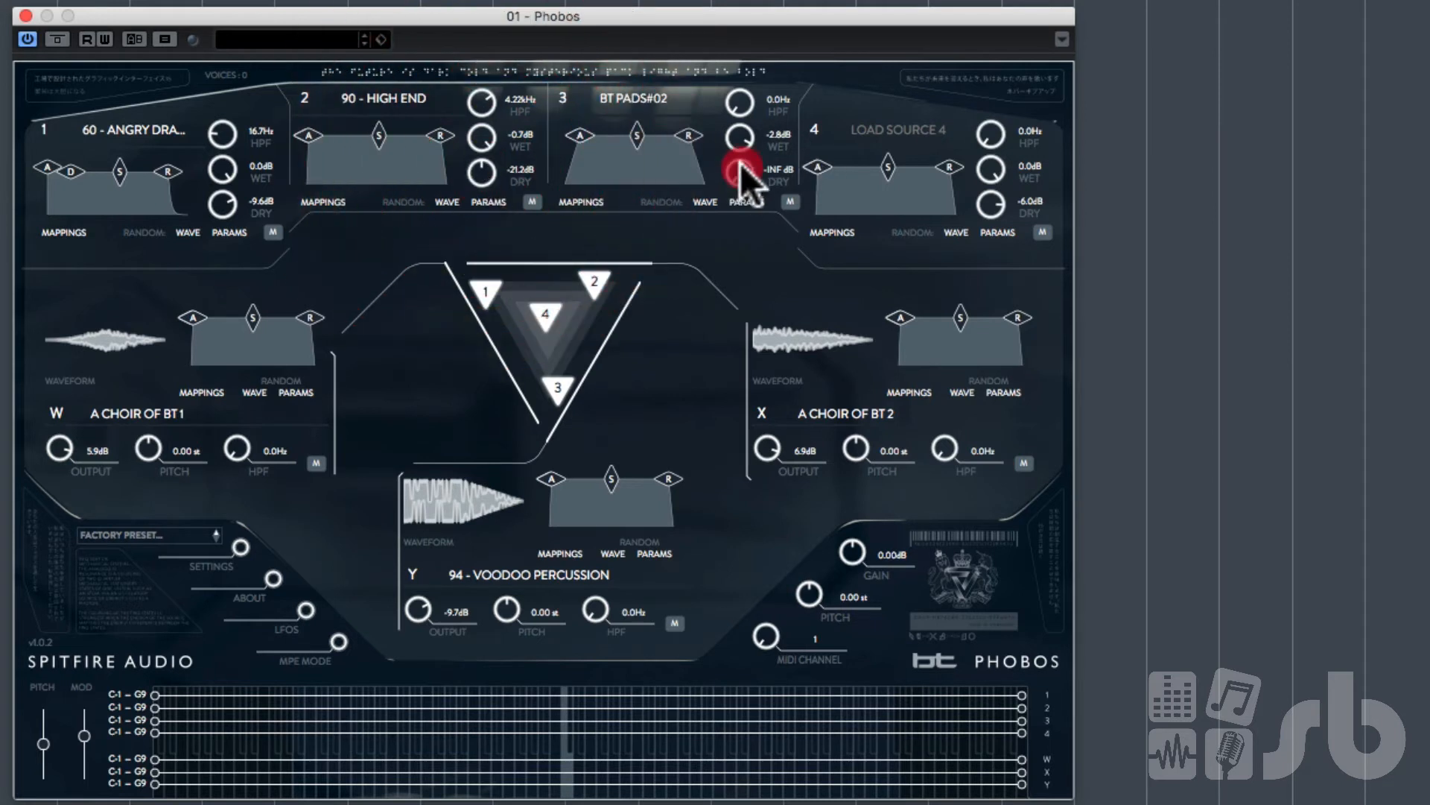
left_click_drag(412, 596, 418, 588)
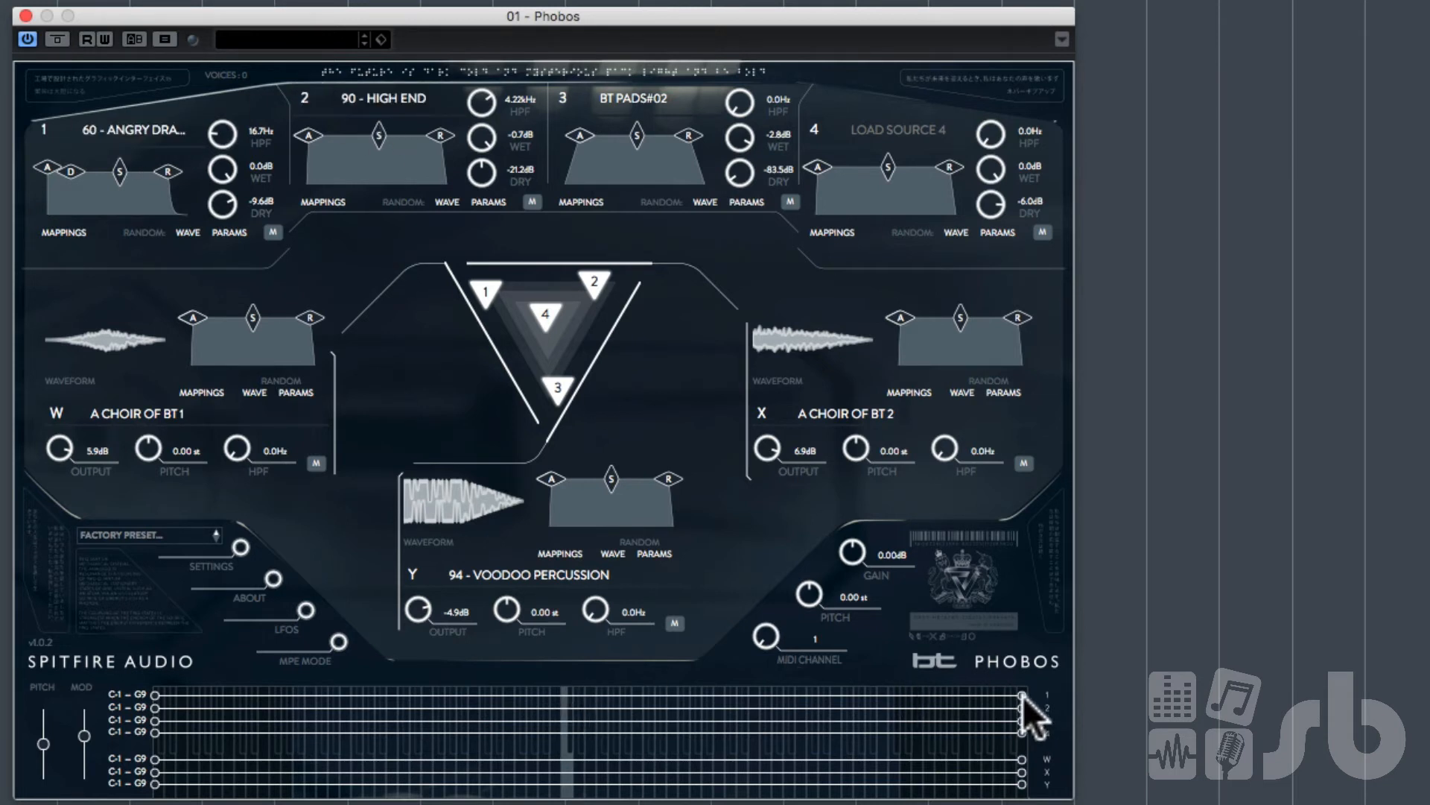
Step: Shorten the key mappings of sources 1 and 2 to C-1 – C4
left_click_drag(1021, 695, 561, 697)
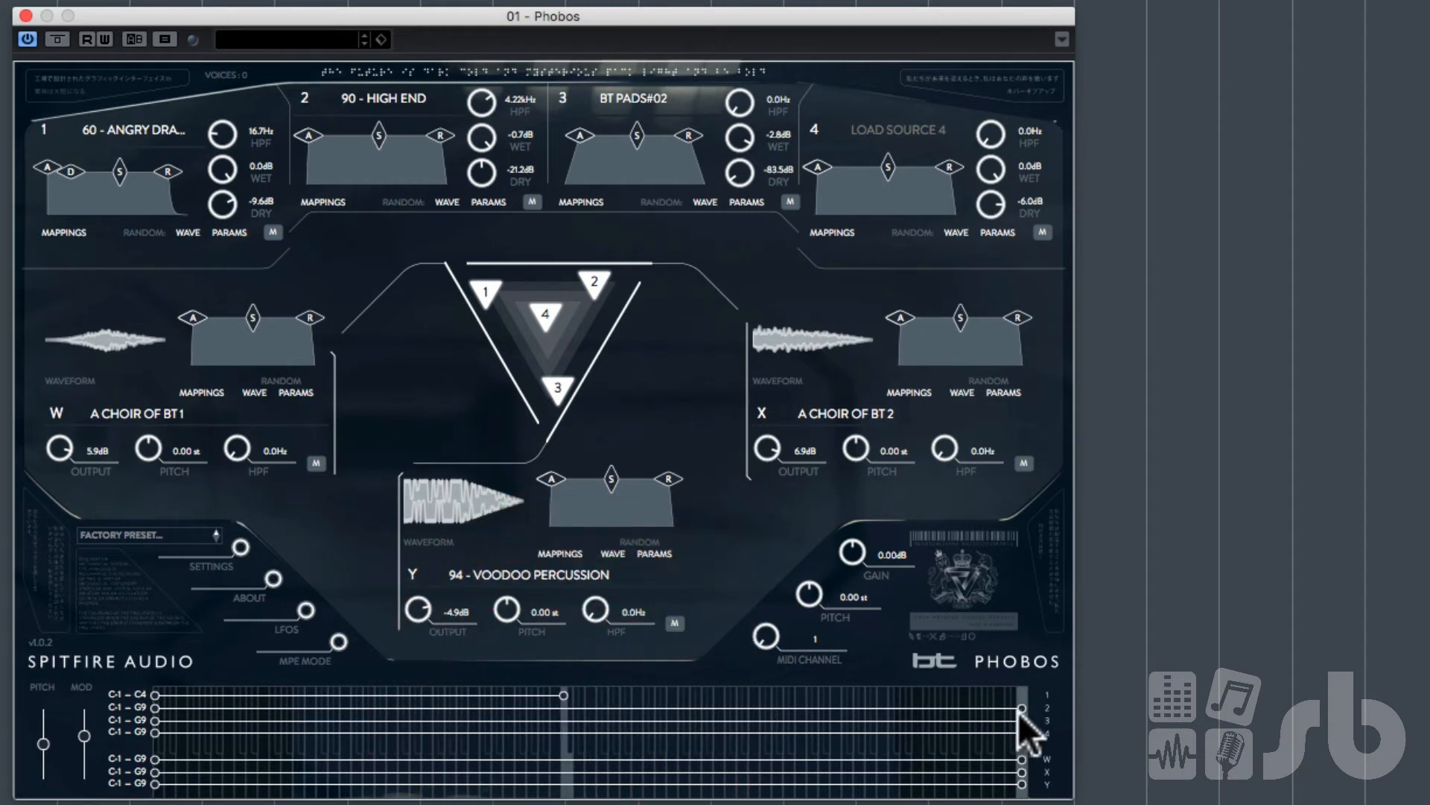
left_click_drag(1019, 707, 562, 717)
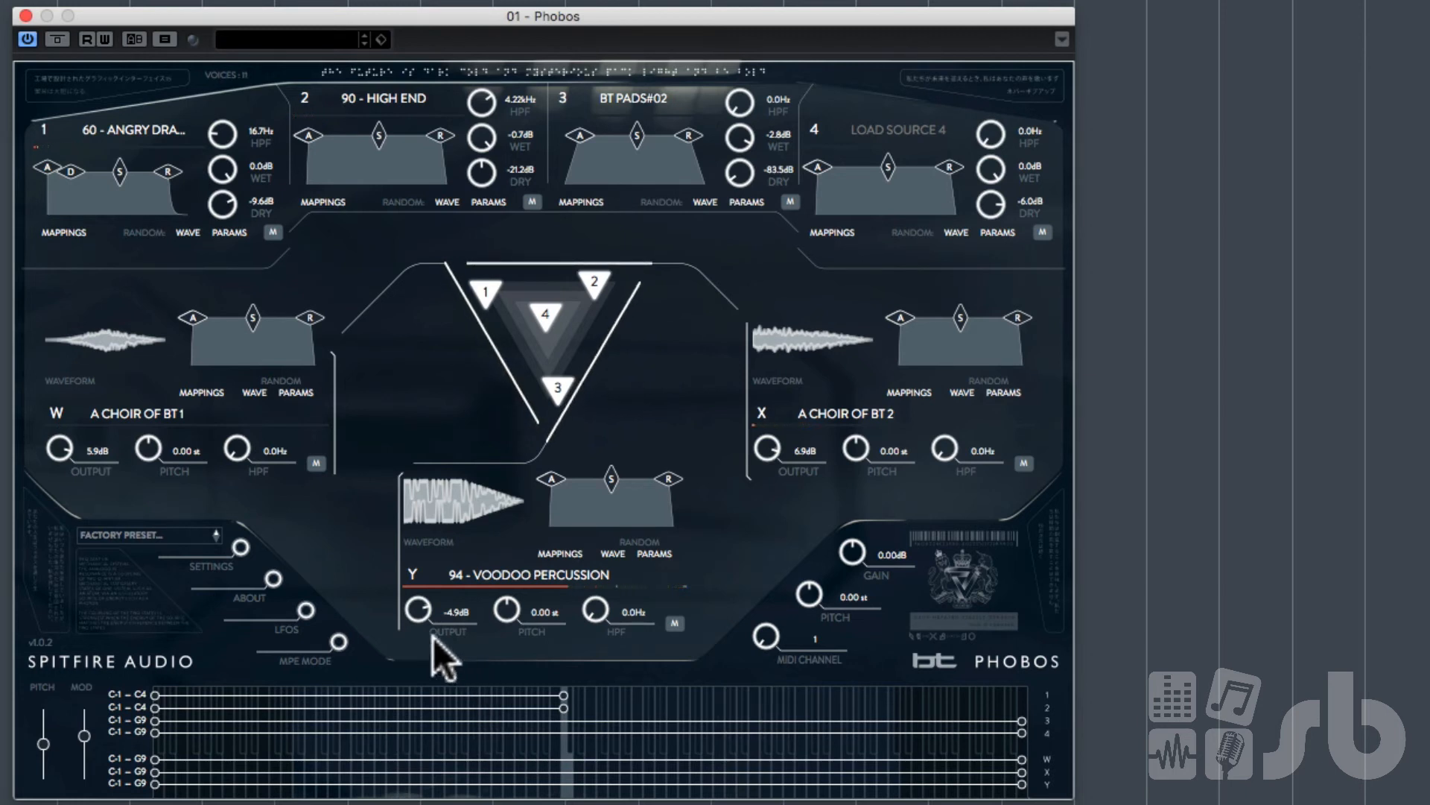
Step: Rebalance the IR outputs: W to -11.4 dB, X to -13.5 dB and Y to -8.6 dB
left_click_drag(423, 615, 422, 664)
left_click_drag(47, 456, 56, 480)
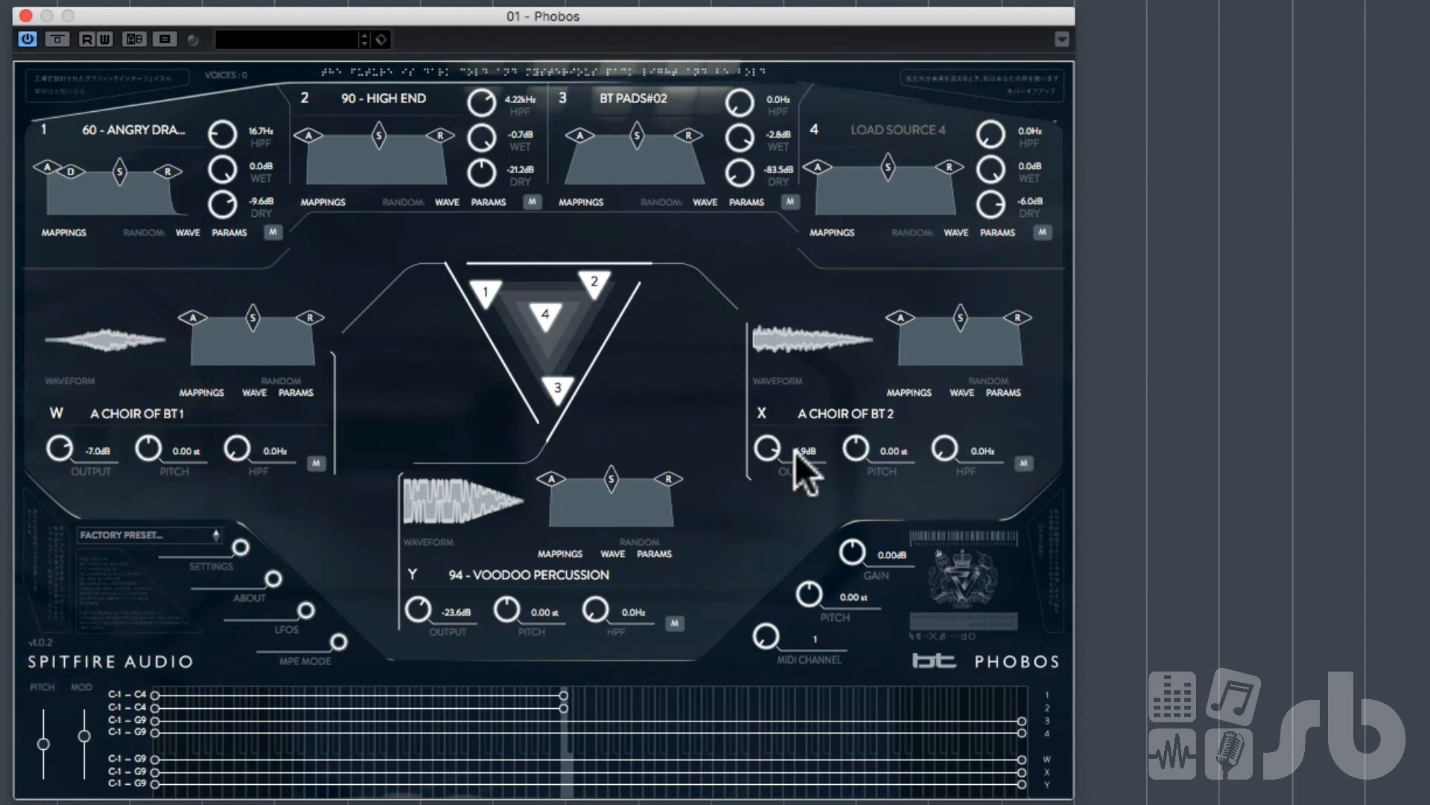
left_click_drag(767, 453, 685, 466)
left_click_drag(62, 444, 64, 456)
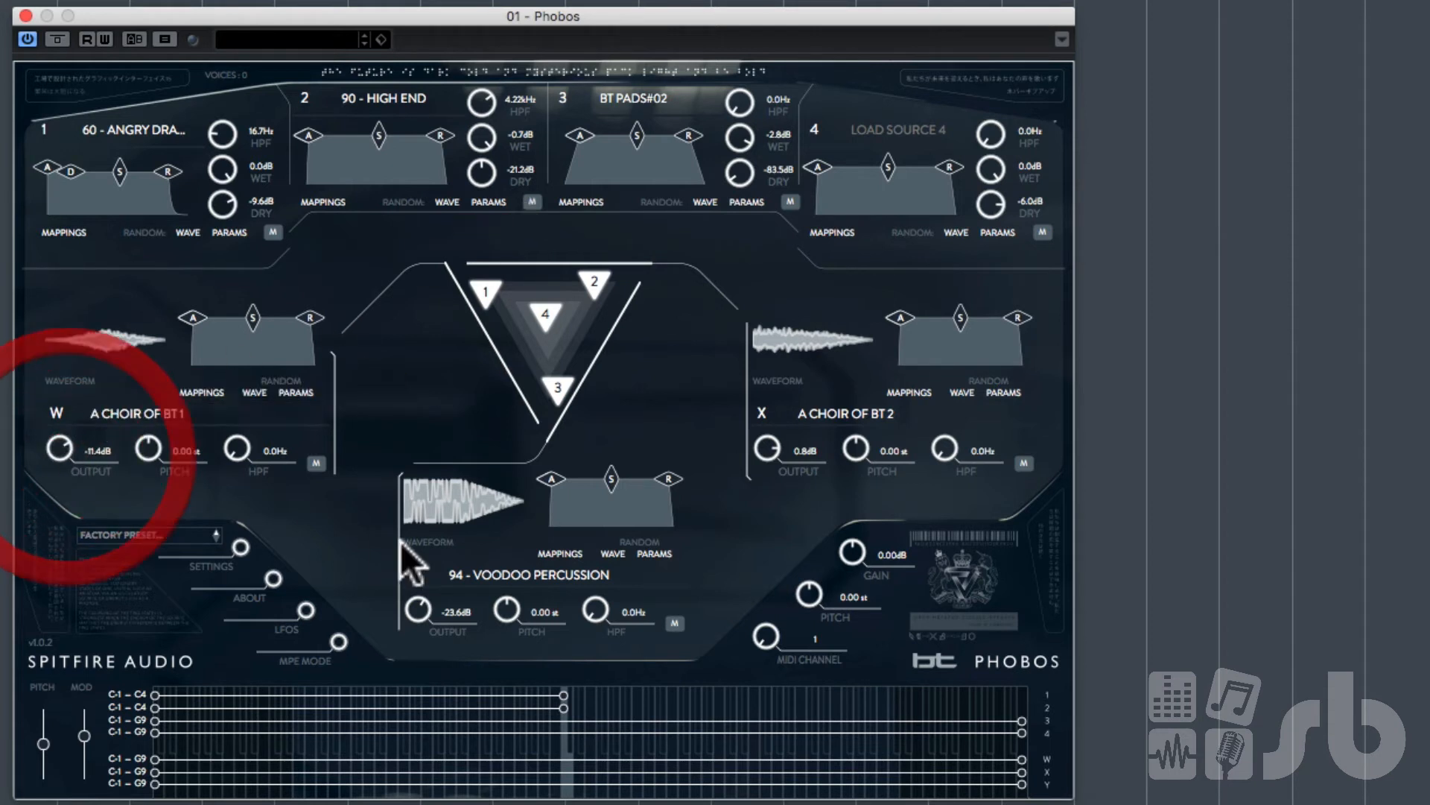
left_click_drag(427, 602, 436, 636)
left_click_drag(754, 438, 770, 478)
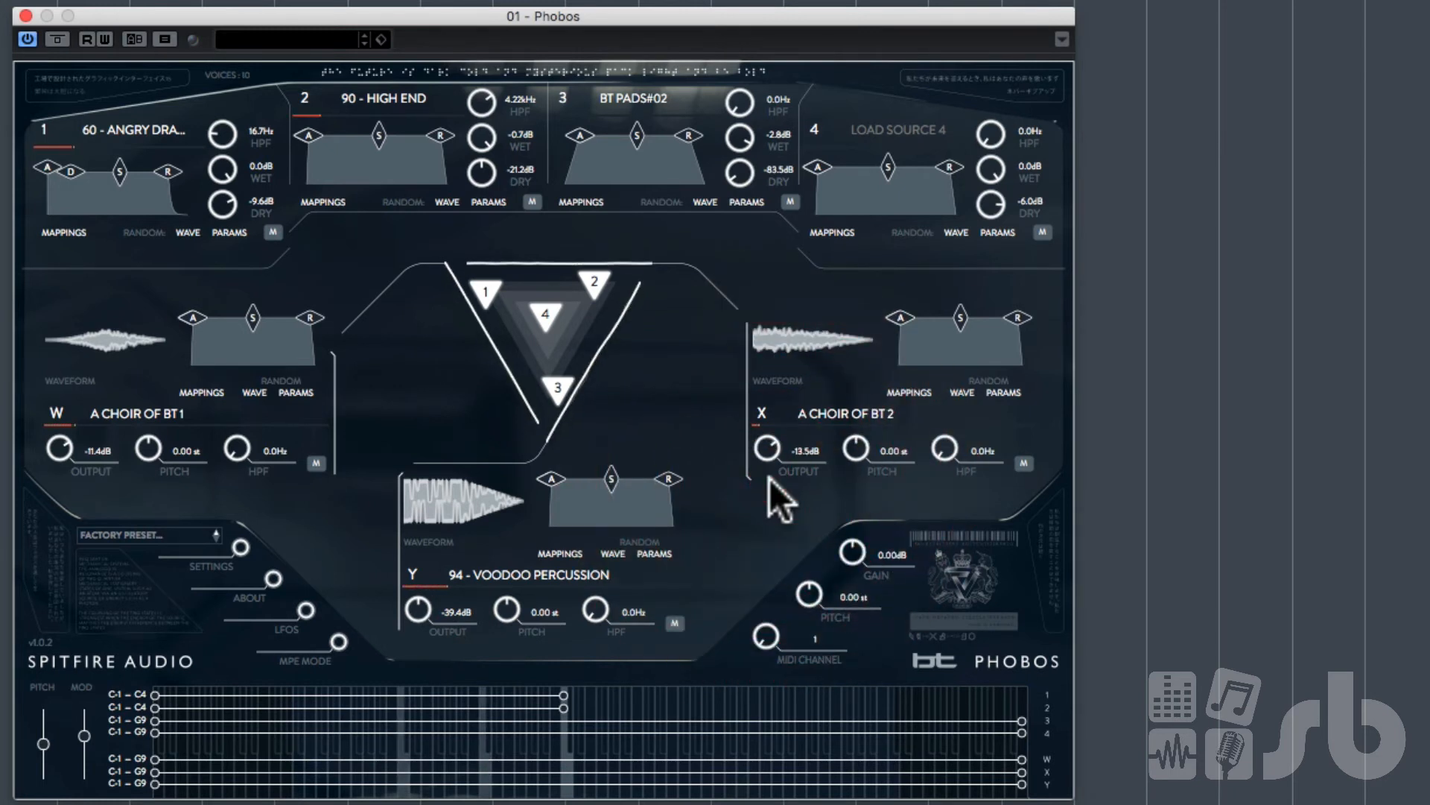
double_click(450, 577)
left_click_drag(424, 608, 431, 583)
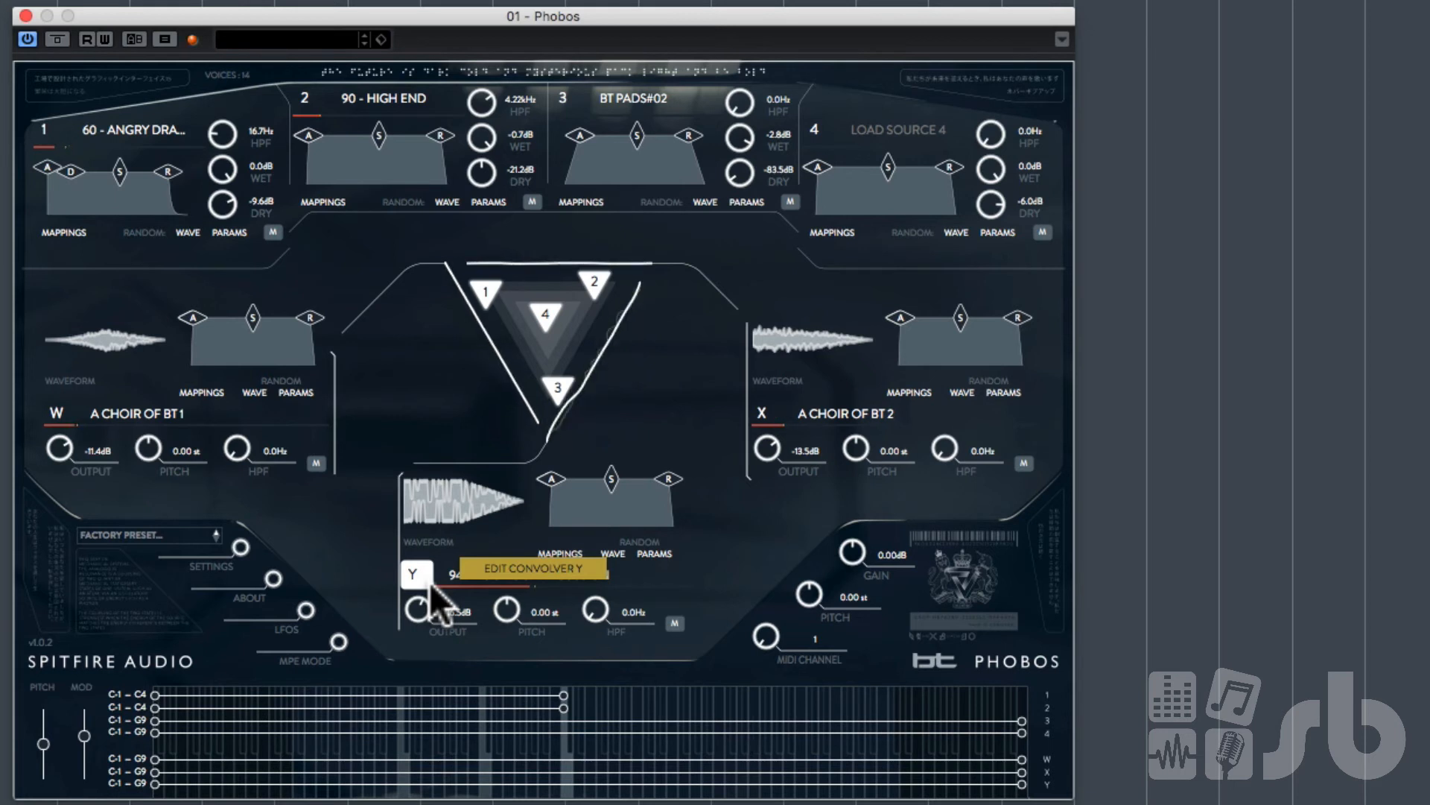
mouse_move(414, 598)
left_mouse_down()
mouse_move(416, 568)
mouse_move(432, 561)
left_mouse_up()
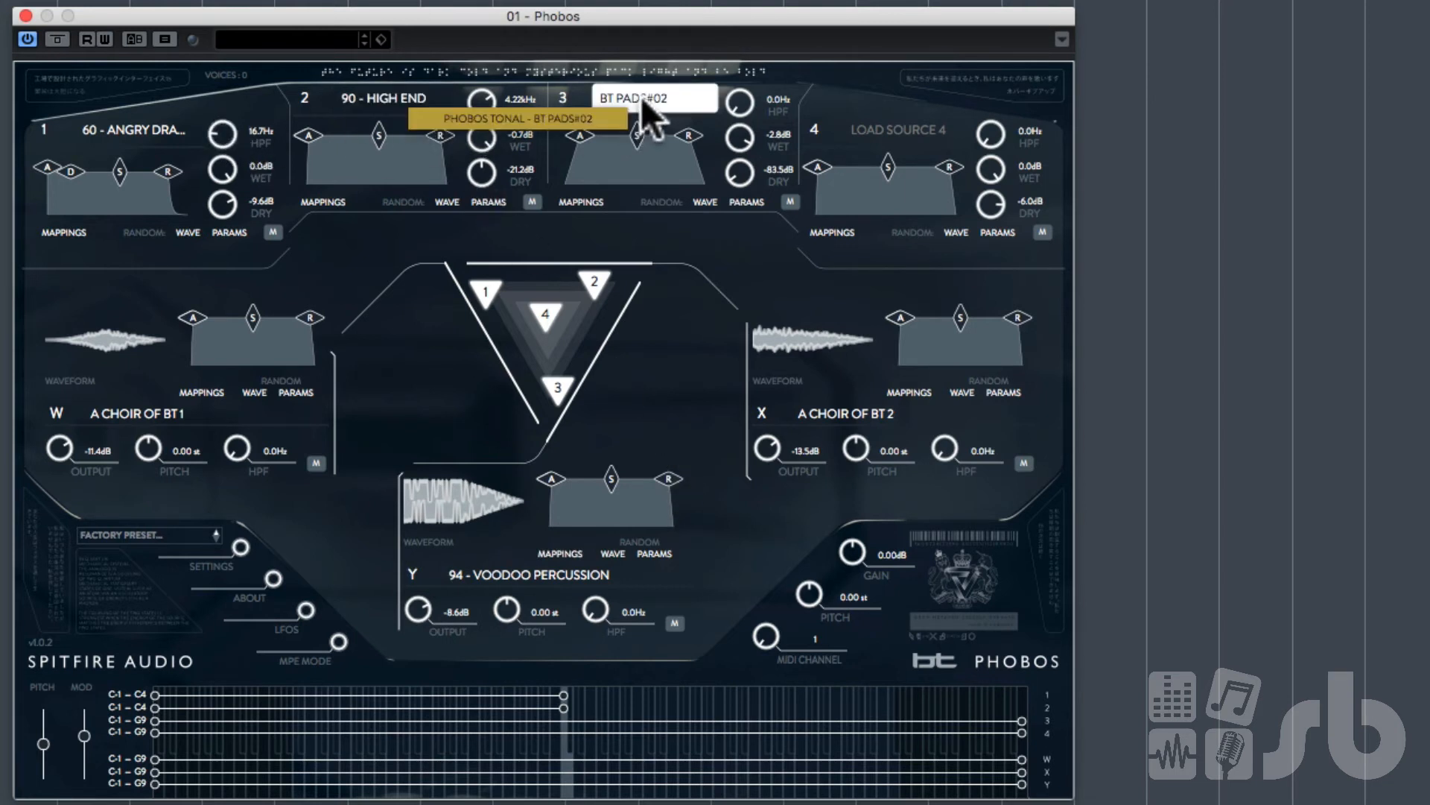
Step: Open source 2's browser, filter by BT TONAL, and load ANALOG 43 into source 2
left_click(388, 95)
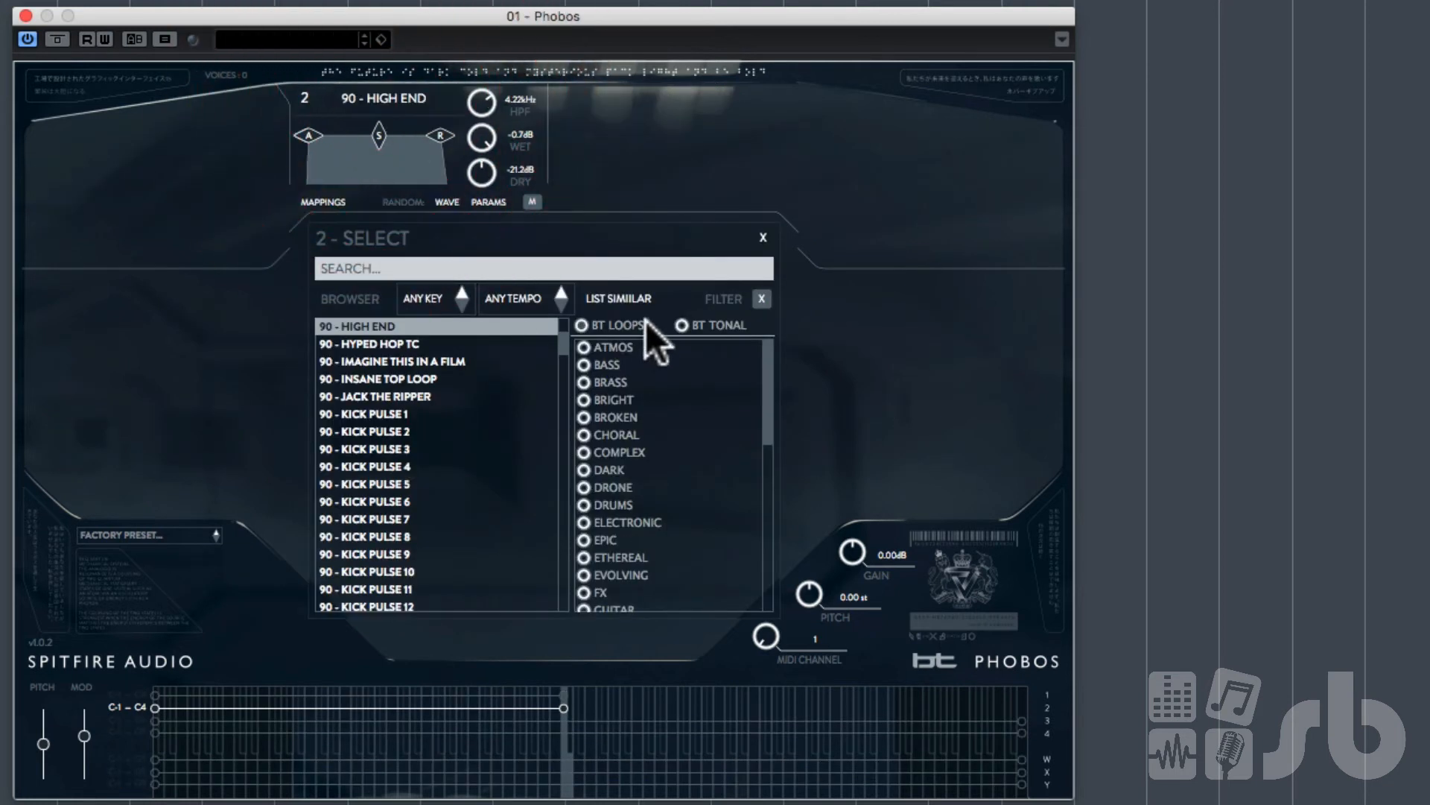
left_click(683, 326)
double_click(373, 468)
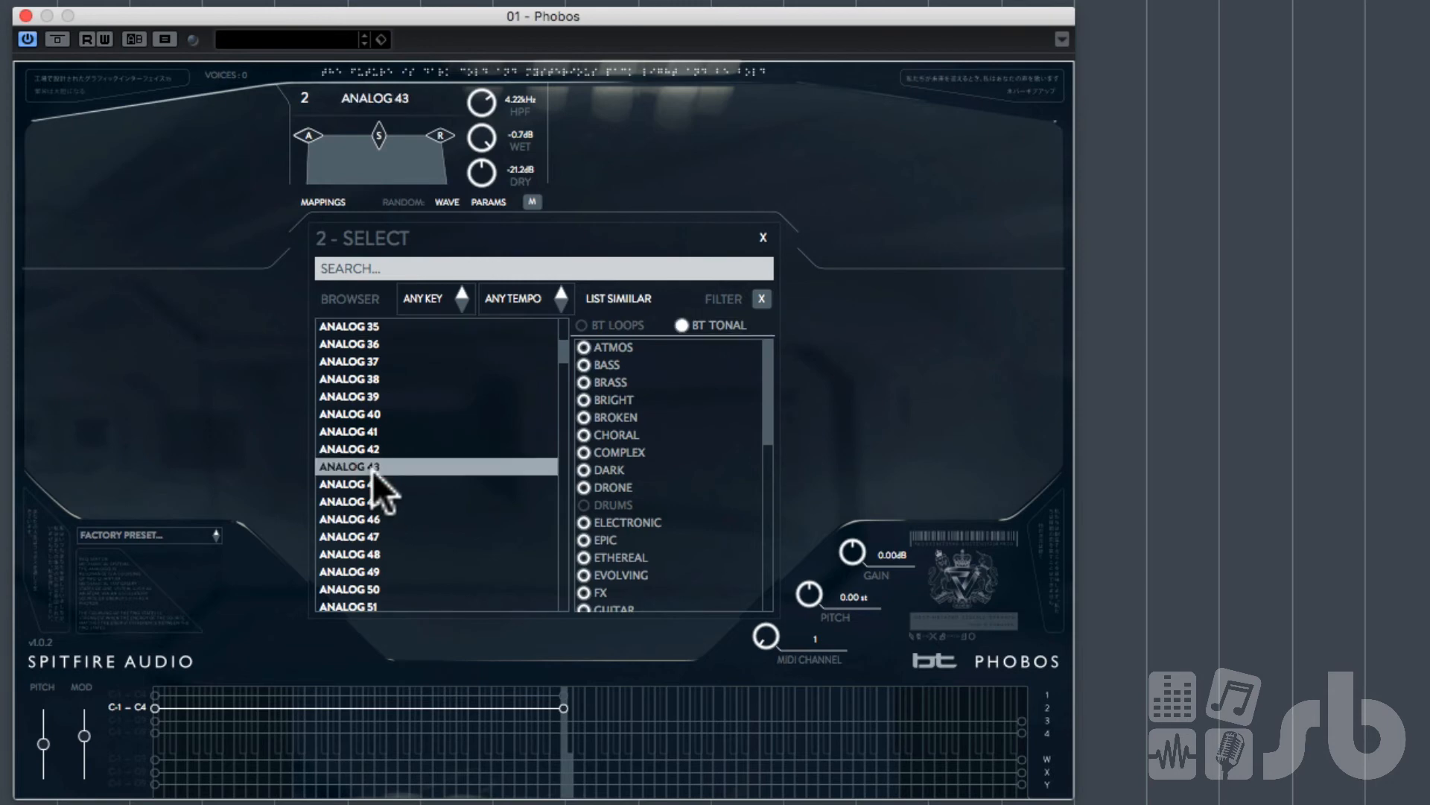
Step: Open source 1's browser, filter by BT TONAL, and load B3 - 45 SPACE into source 1
left_click(163, 122)
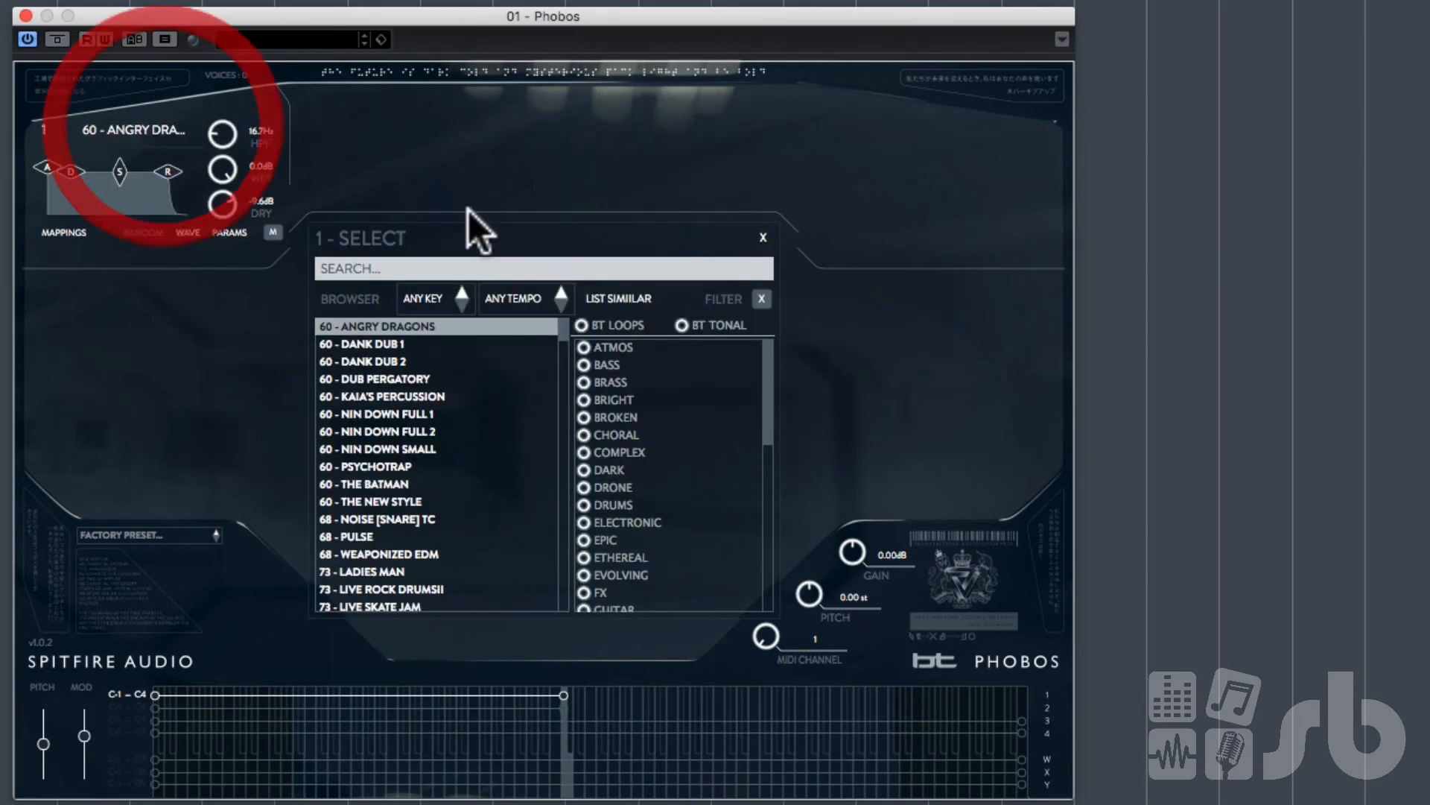
left_click(686, 322)
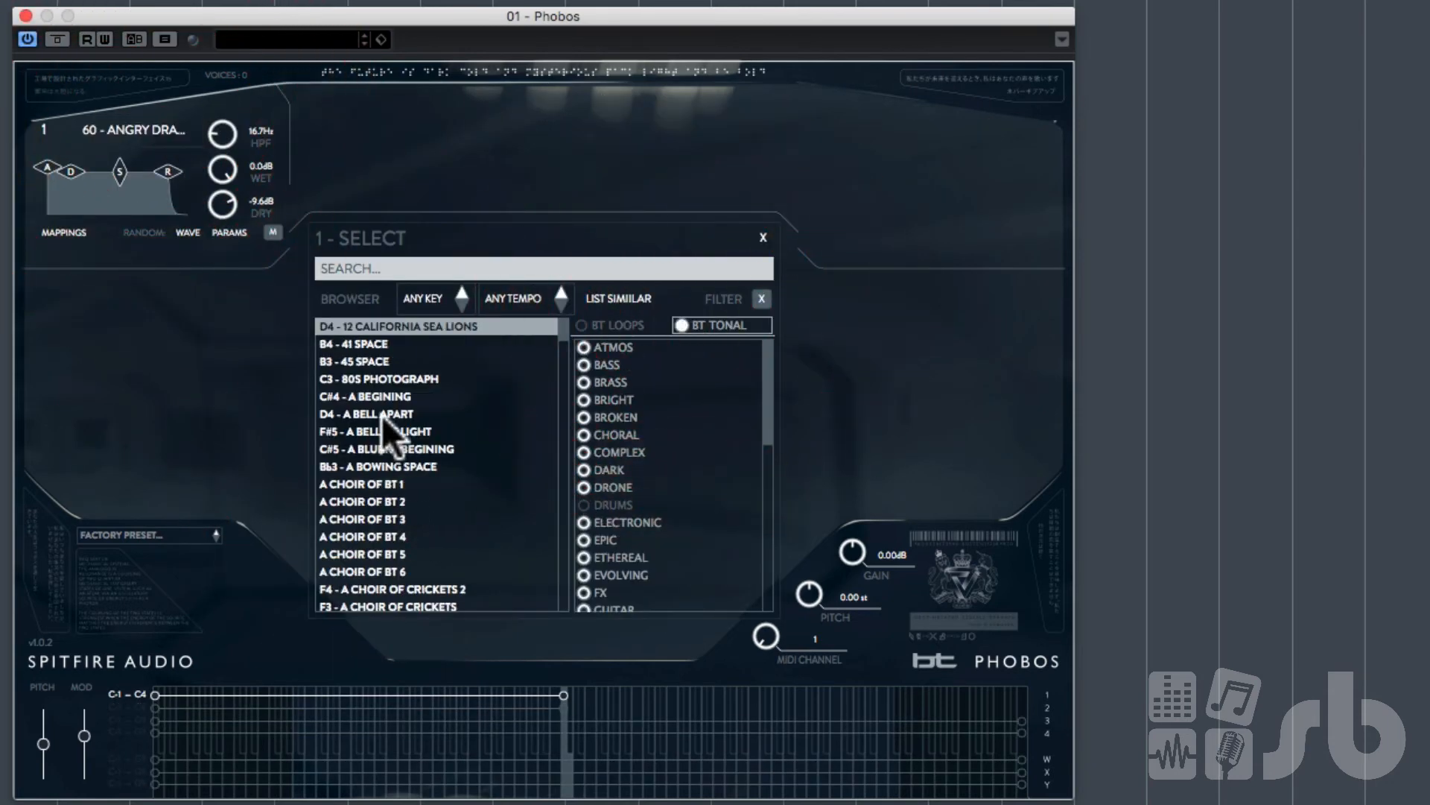
double_click(365, 363)
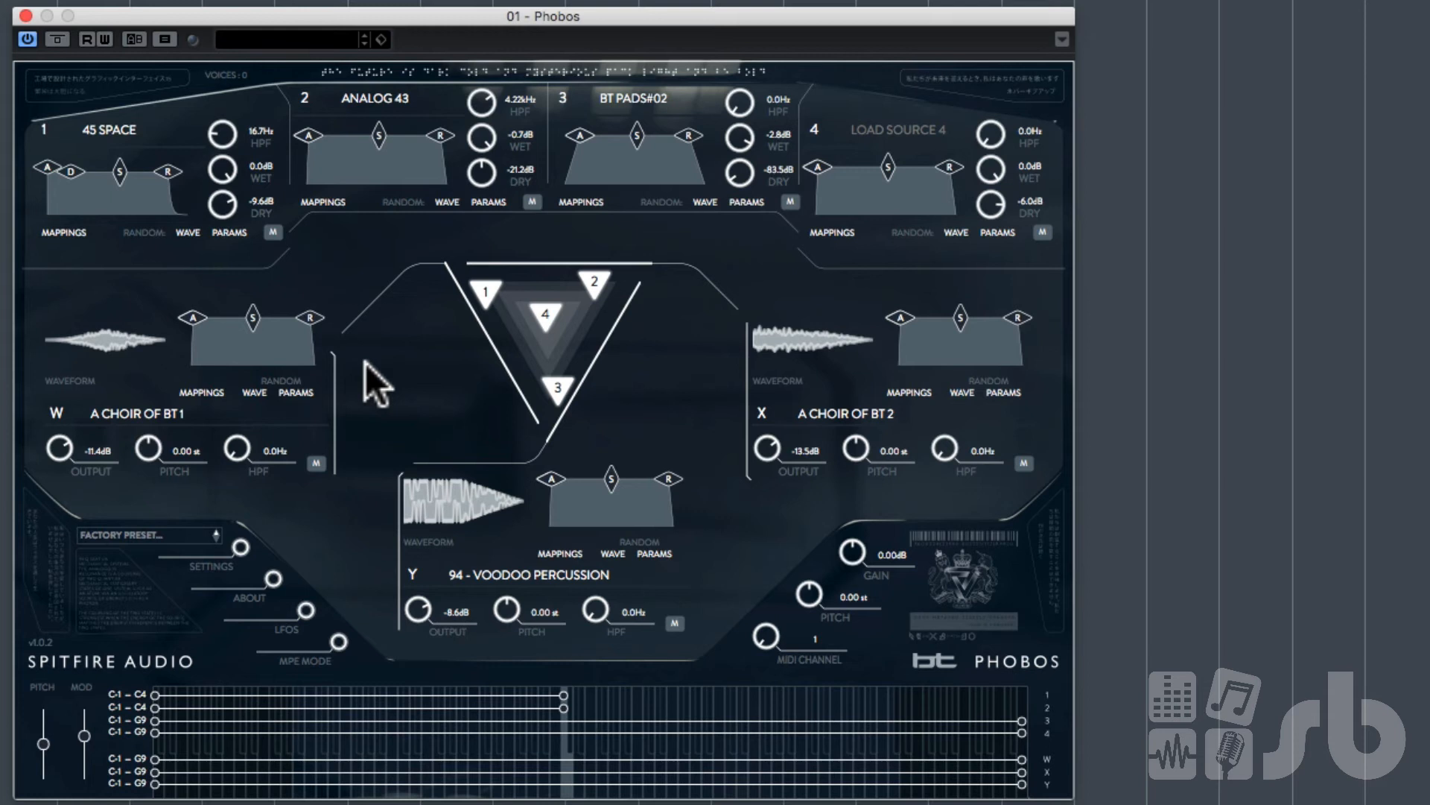
Step: Extend sources 1 and 2's key mappings back to C-1 – G9 and set source 2's dry level to -INF dB
left_click(568, 694)
left_click_drag(567, 694, 1065, 693)
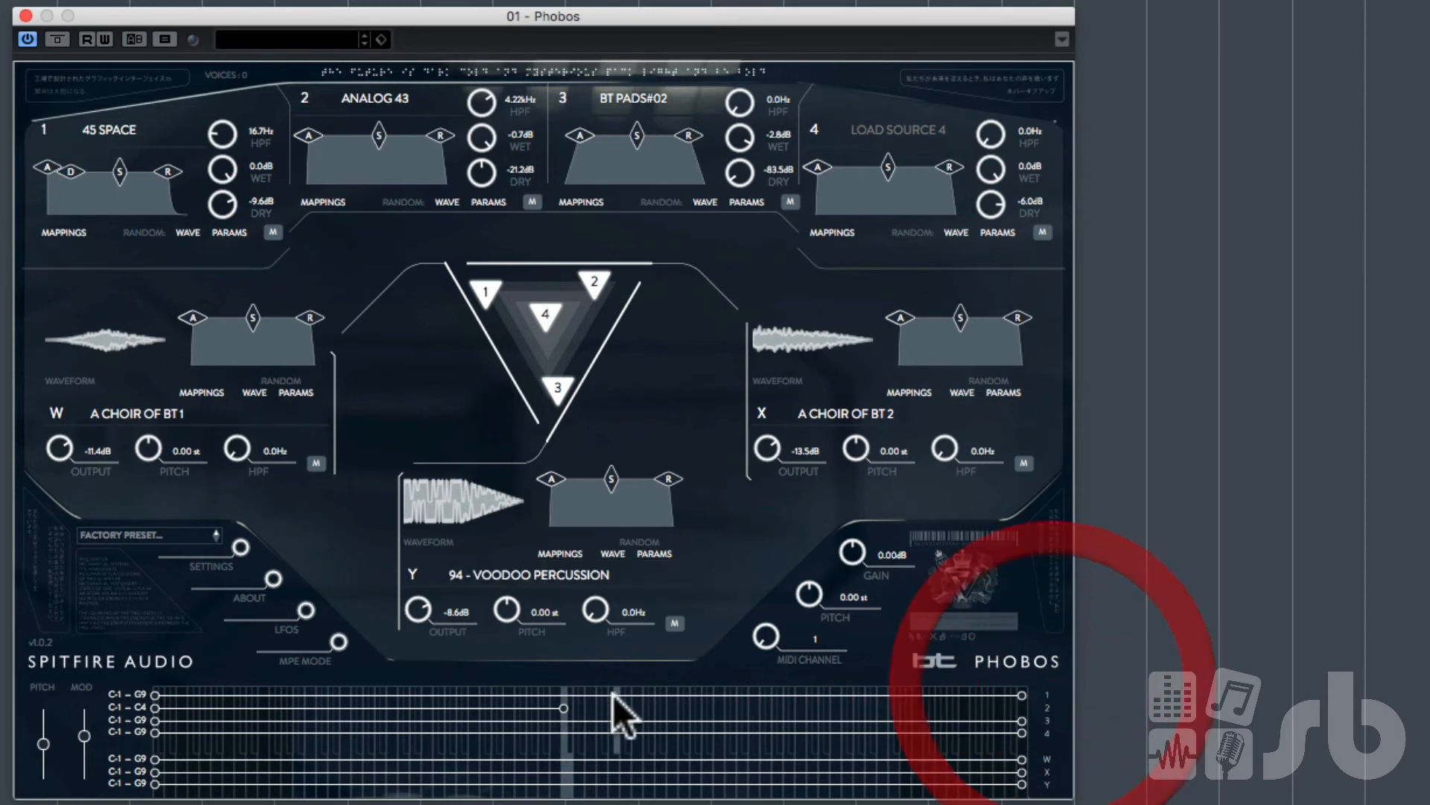
left_click_drag(565, 706, 1092, 699)
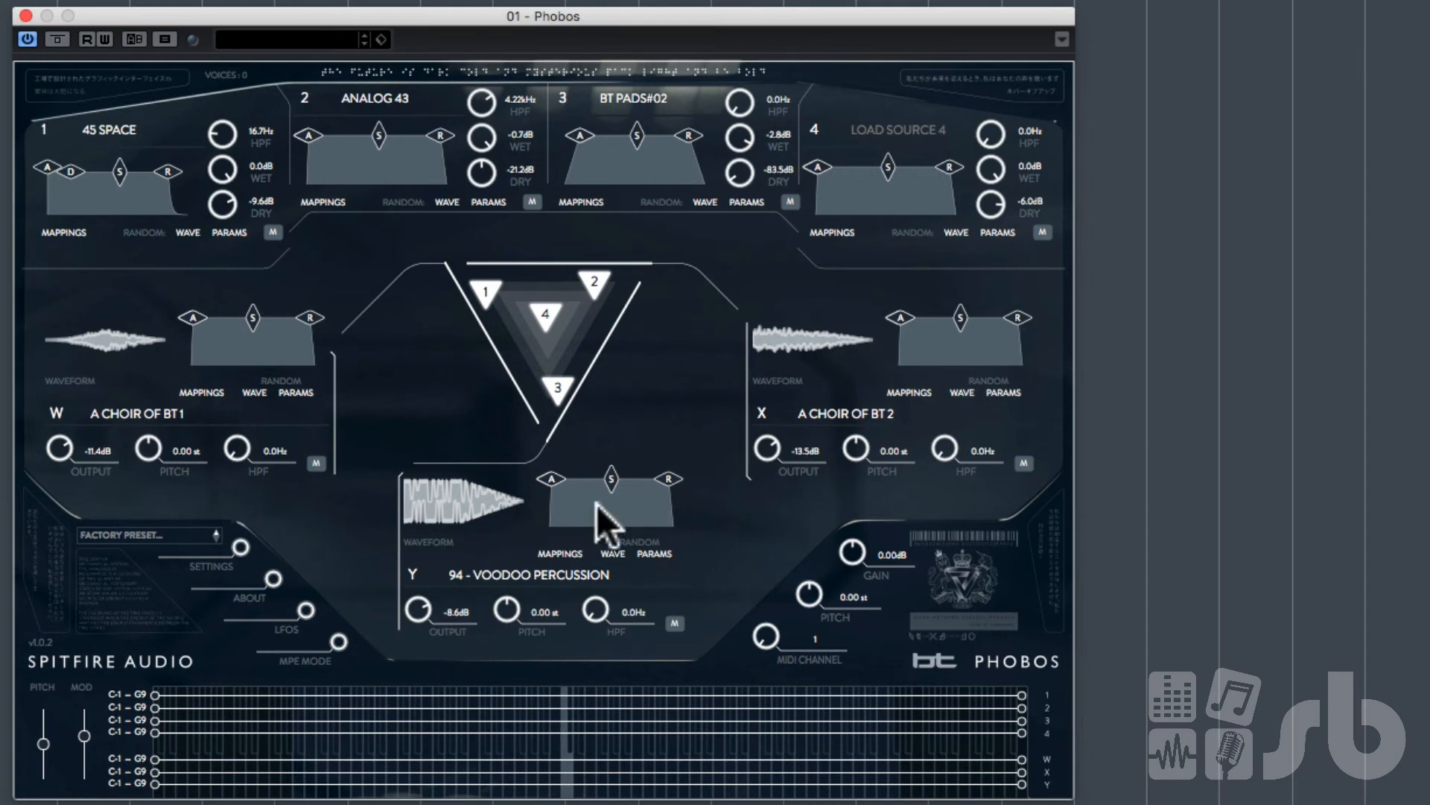
left_click_drag(481, 175, 490, 420)
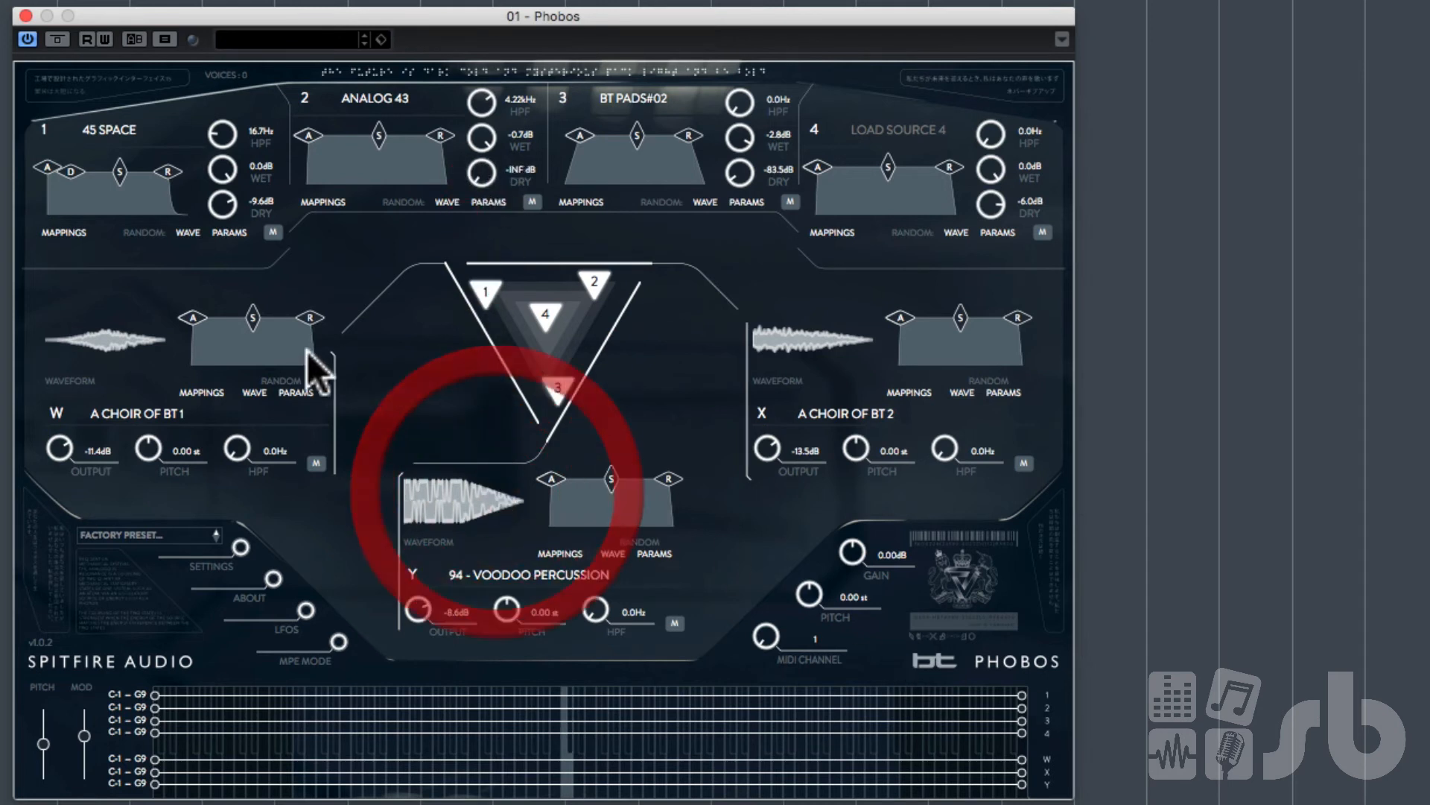
Step: Turn the dry levels of sources 1 and 3 down to -INF dB
left_click_drag(217, 206, 223, 589)
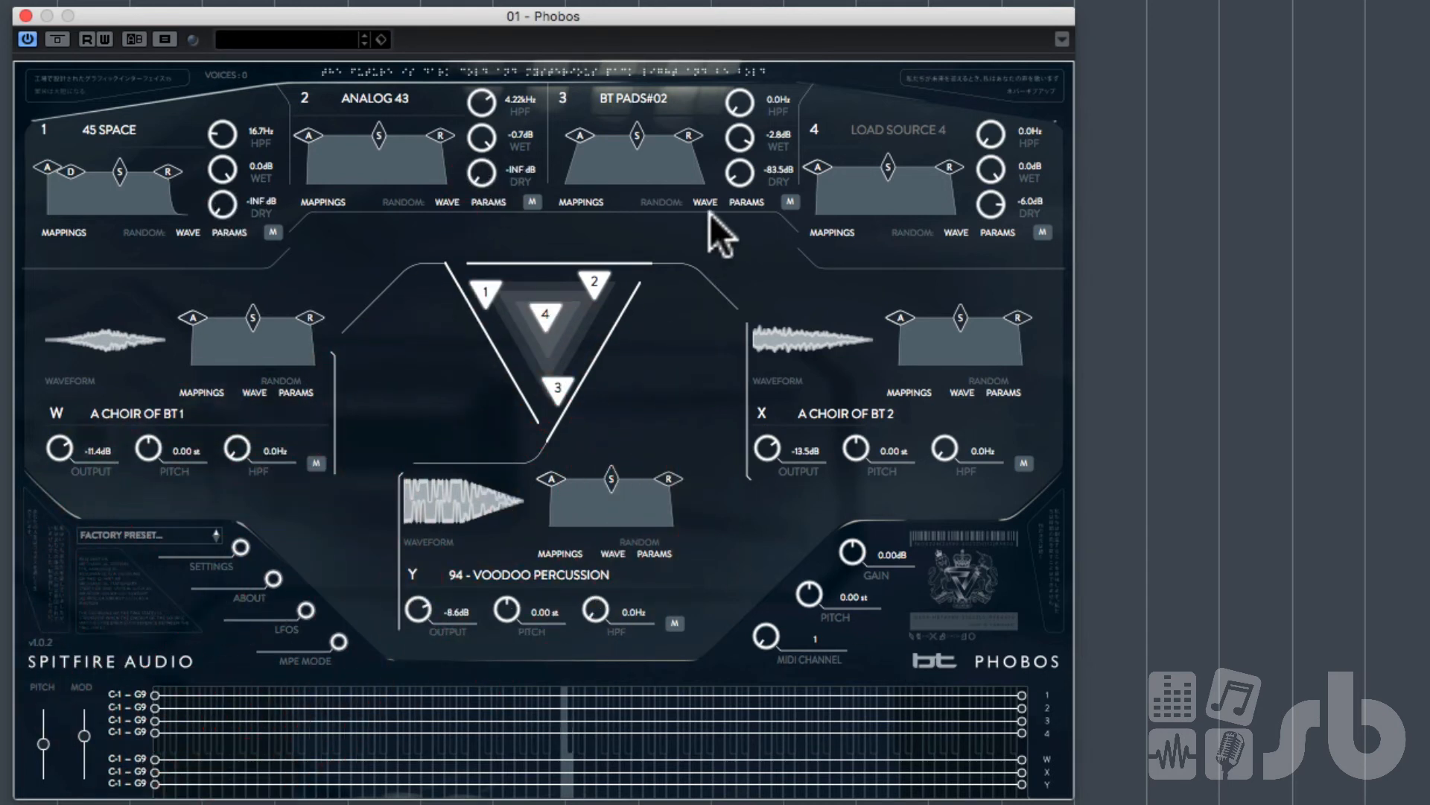
left_click_drag(740, 170, 743, 227)
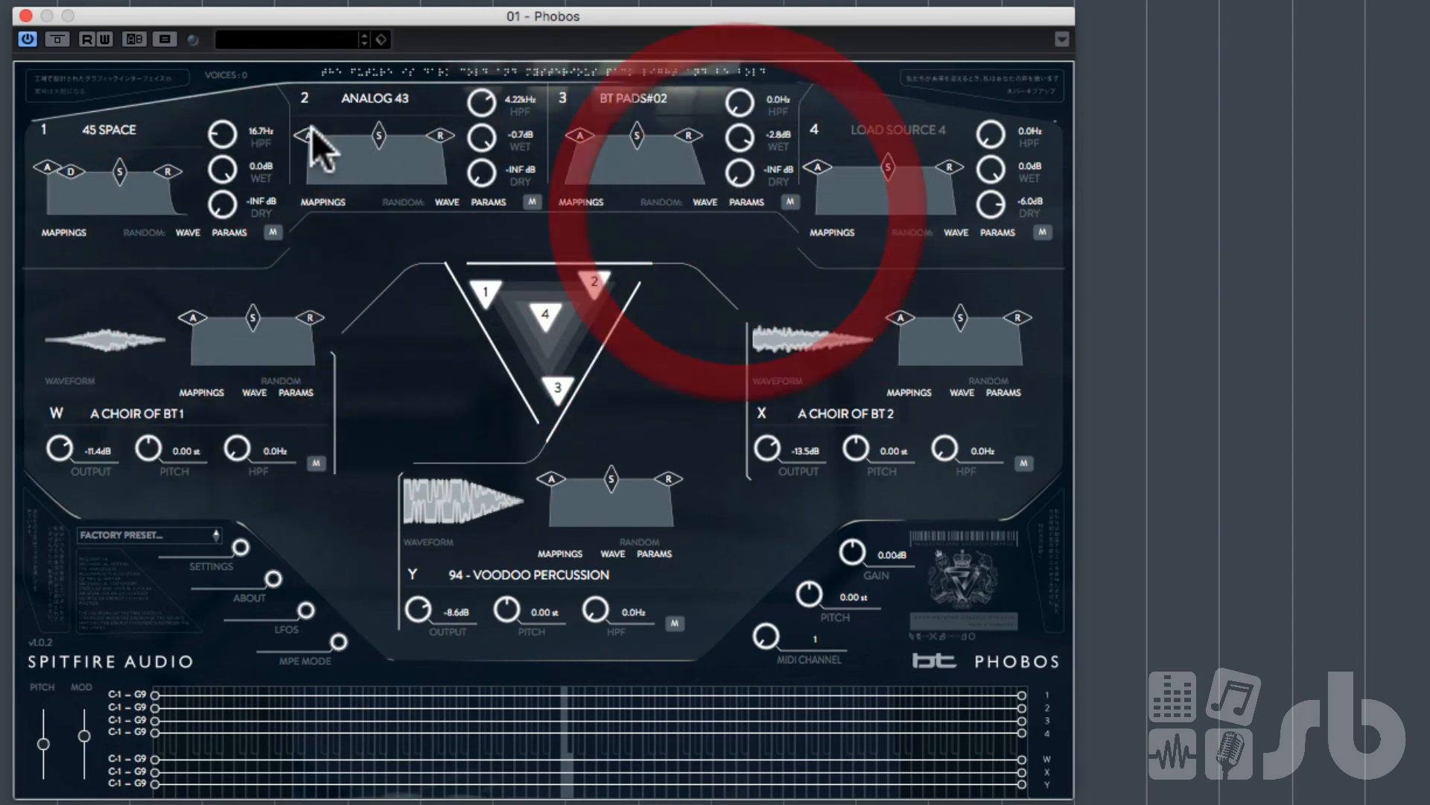
Step: Reshape the envelopes: nudge source 2's attack point and adjust source 1's attack and decay points
left_click_drag(311, 135, 325, 132)
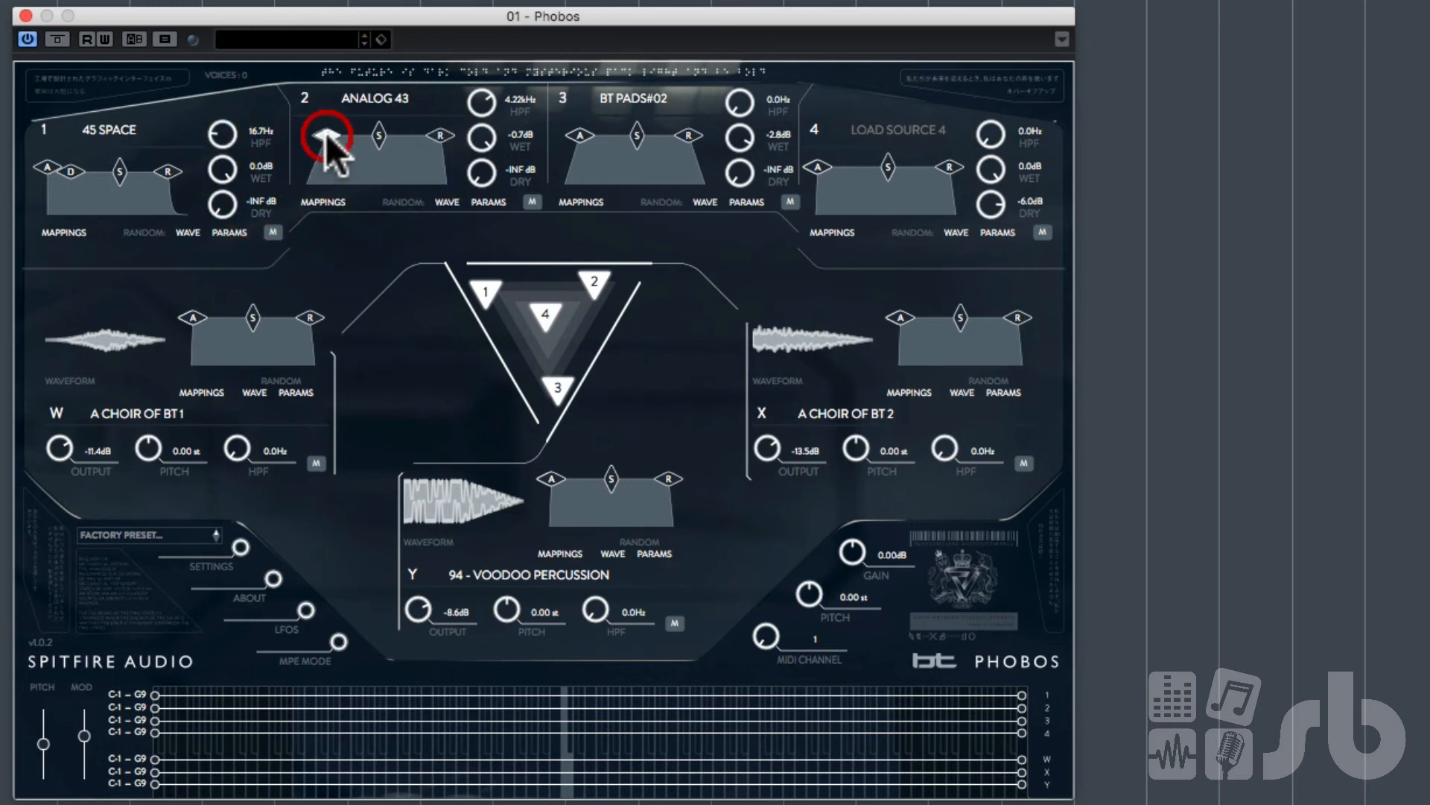
left_click_drag(52, 165, 62, 160)
left_click_drag(82, 166, 87, 154)
left_click(116, 157)
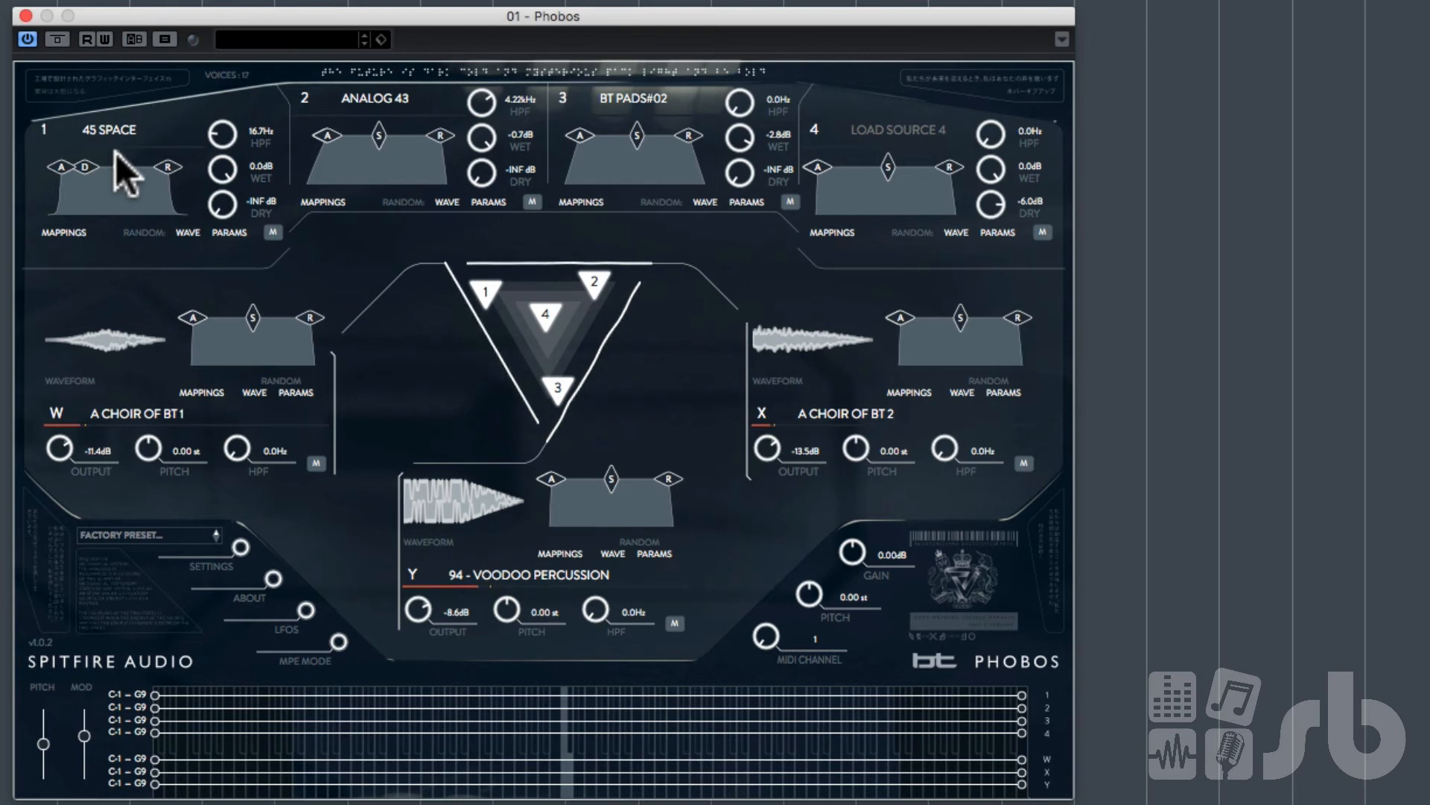
Step: Open source 3's browser, filter by BT TONAL, and load Bb3 - GRAND DESIGN into source 3
left_click(645, 96)
left_click(702, 323)
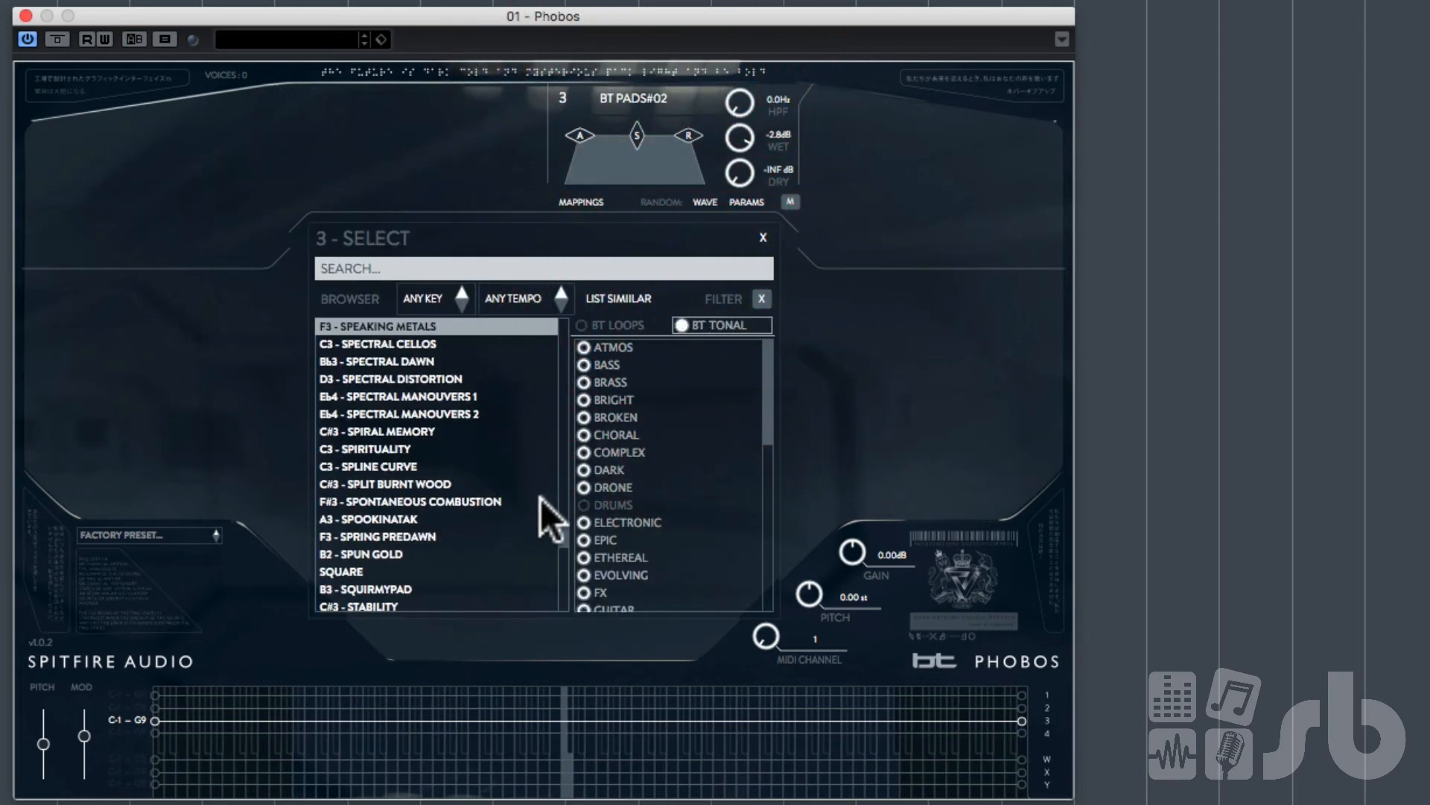
left_click_drag(565, 529, 581, 435)
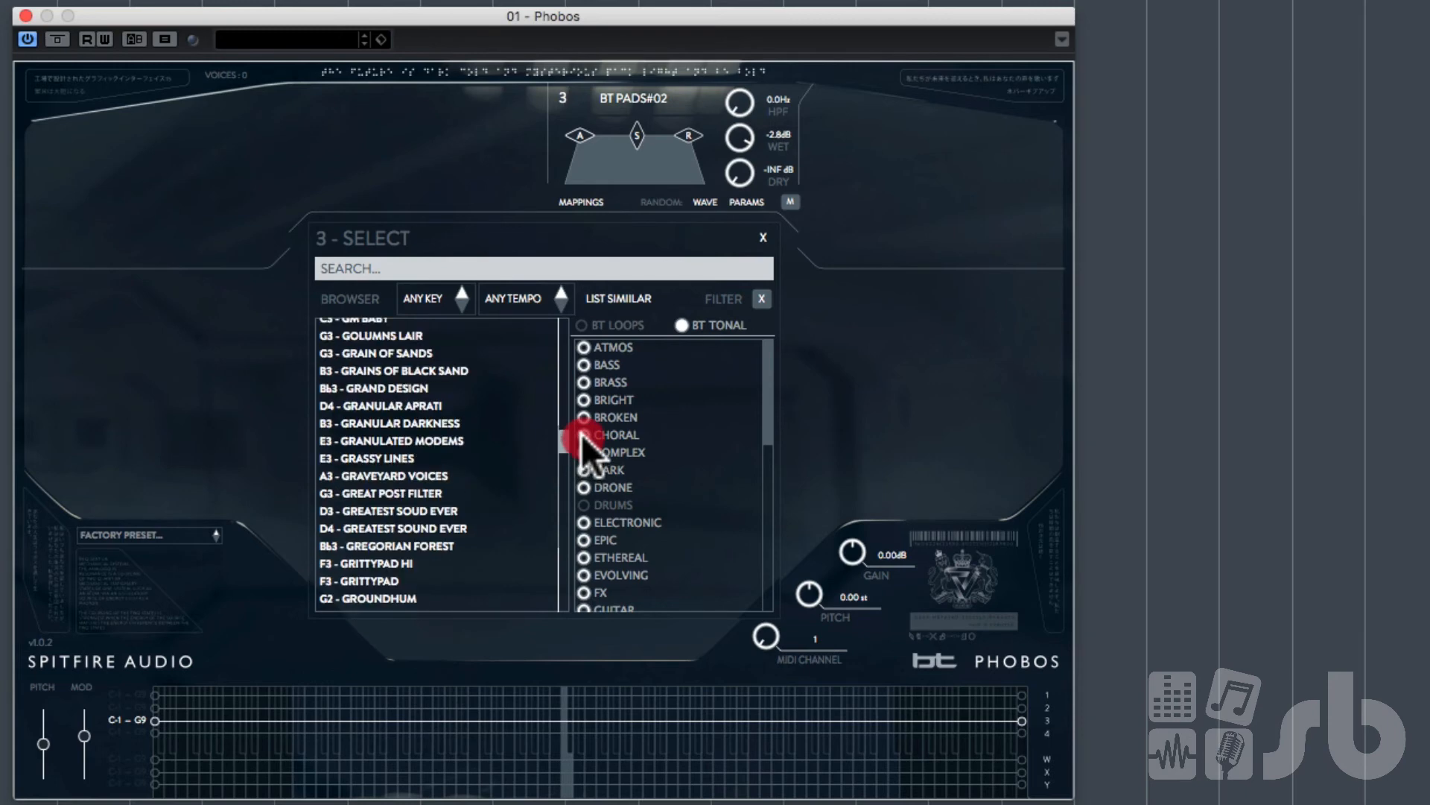
double_click(400, 387)
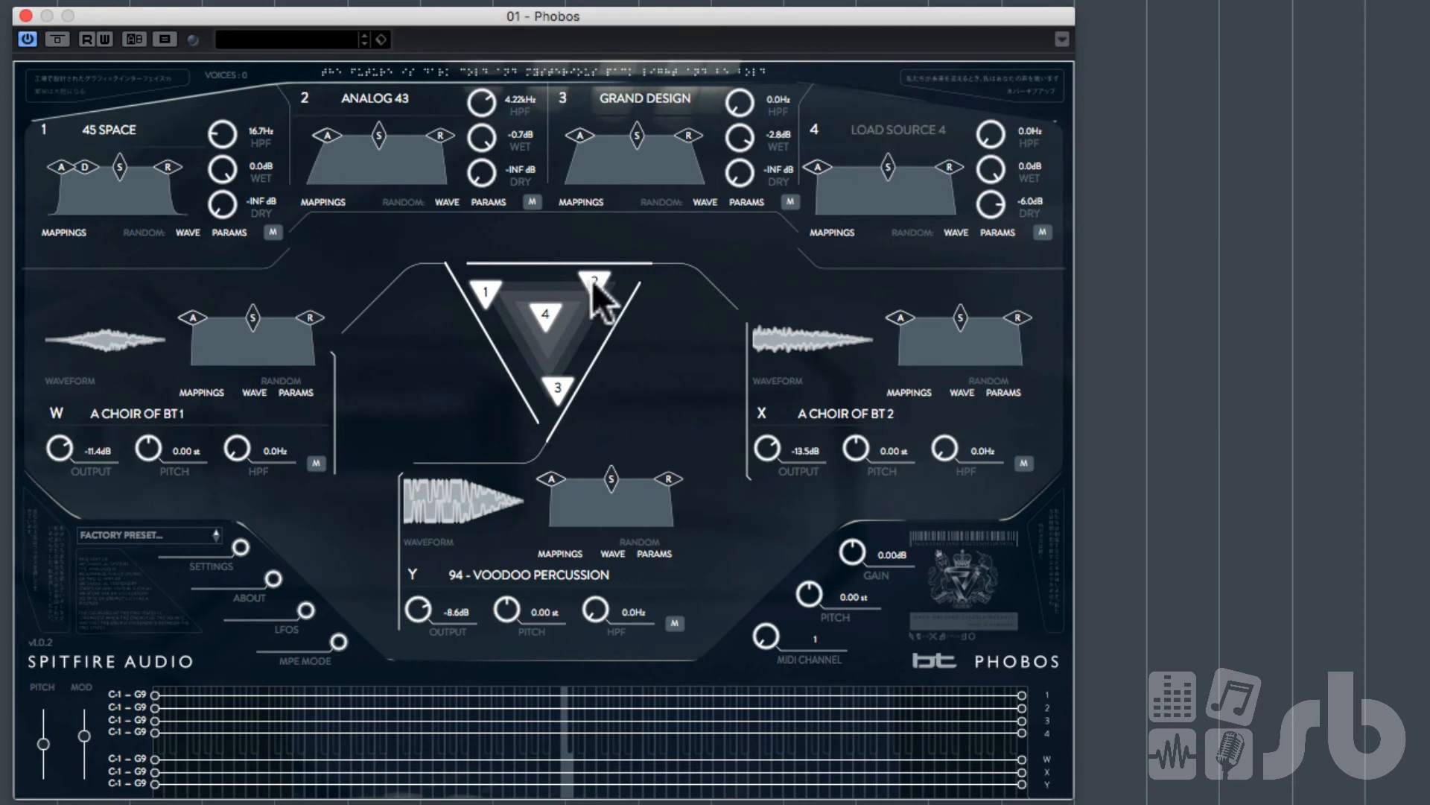
Step: Examine the Settings, About, Global LFO Controls and MPE Mode panels
left_click(240, 549)
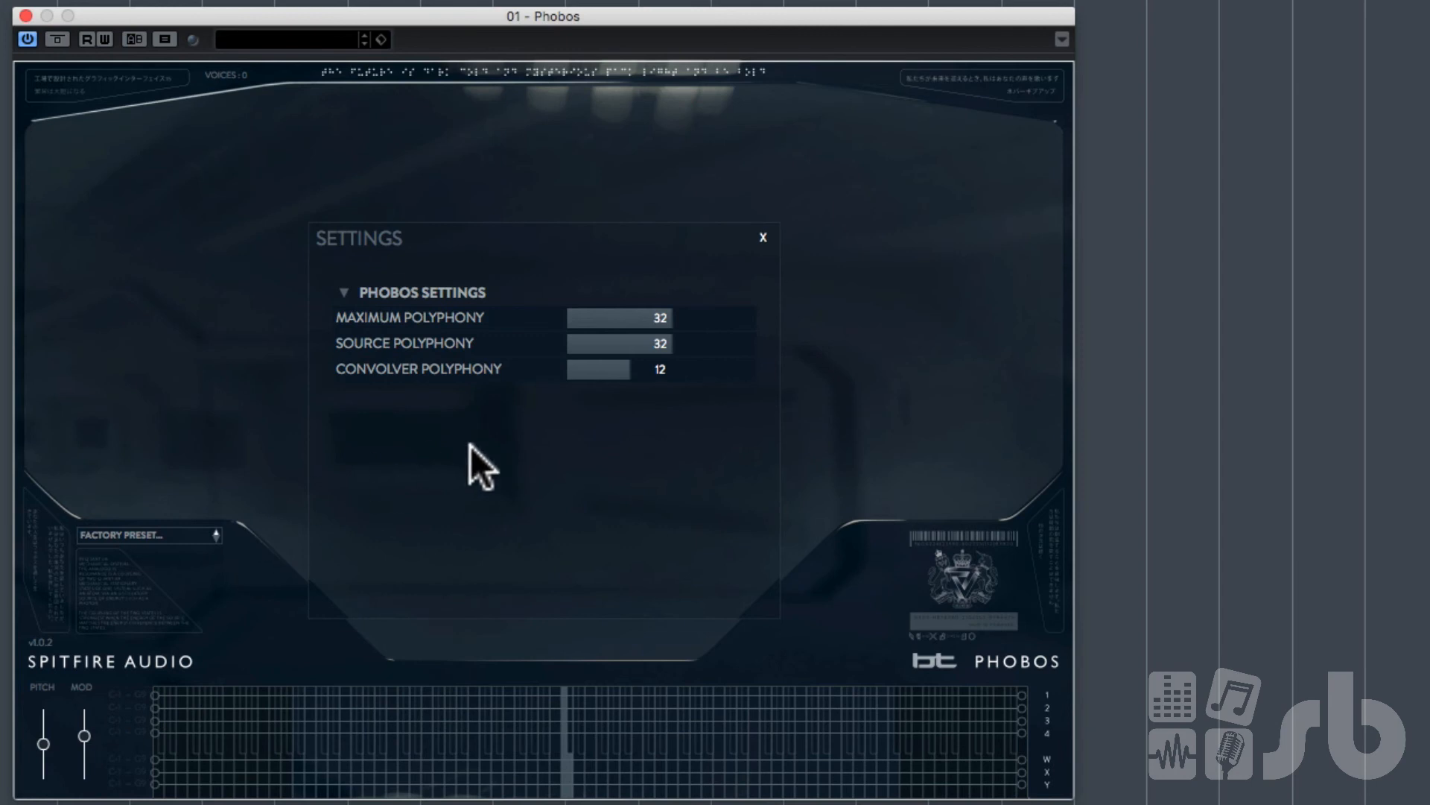
left_click(765, 233)
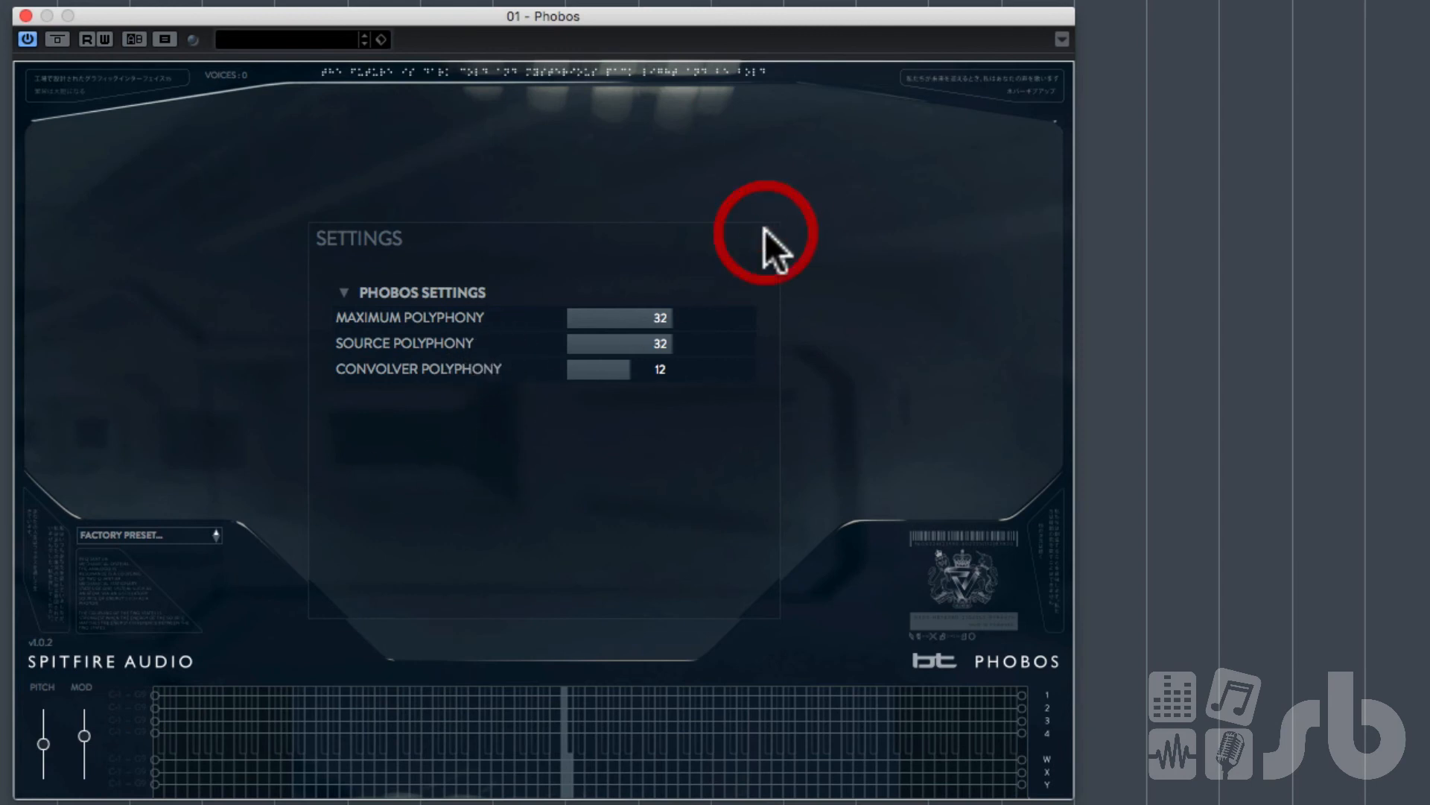
left_click(275, 579)
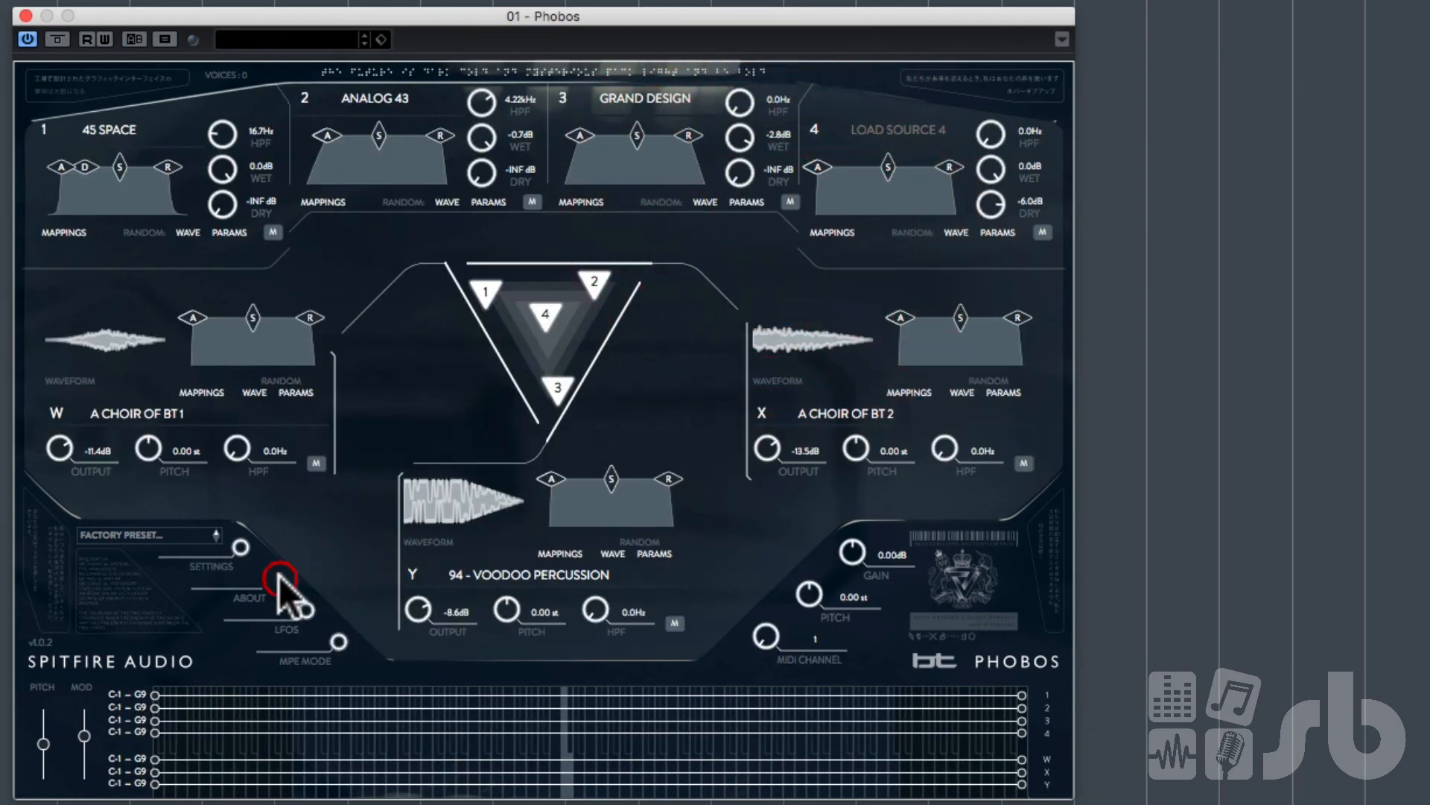
left_click(763, 237)
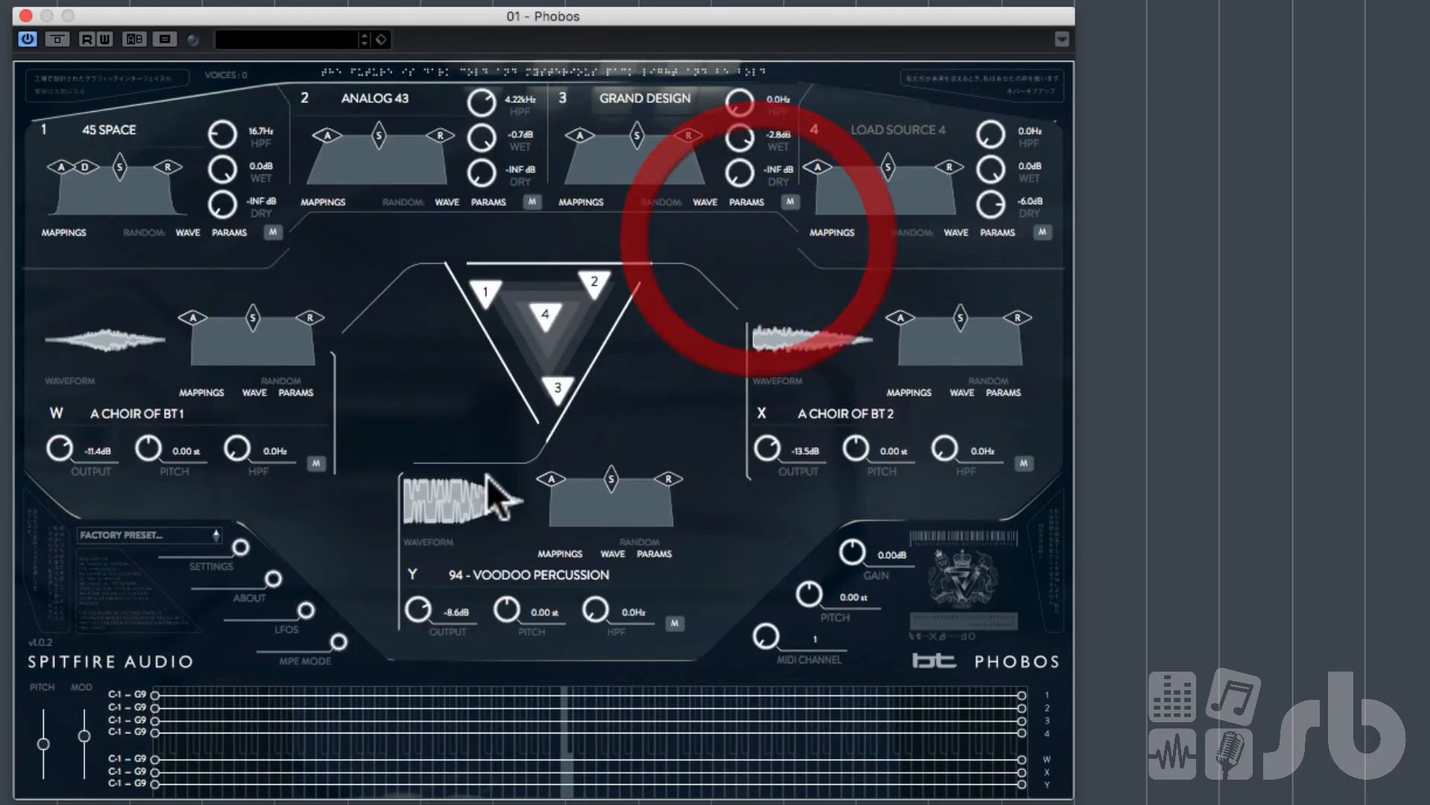
left_click(304, 610)
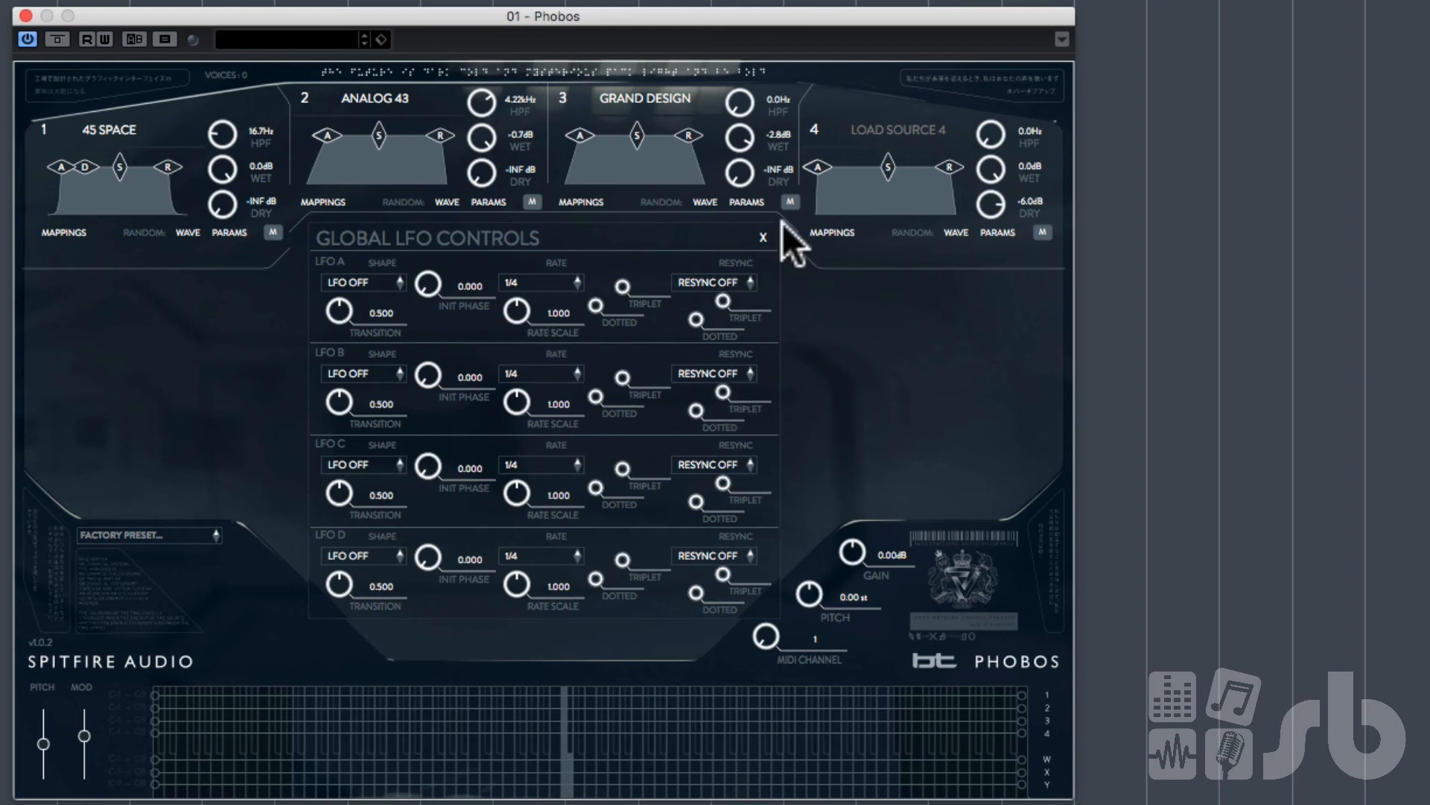
left_click(745, 277)
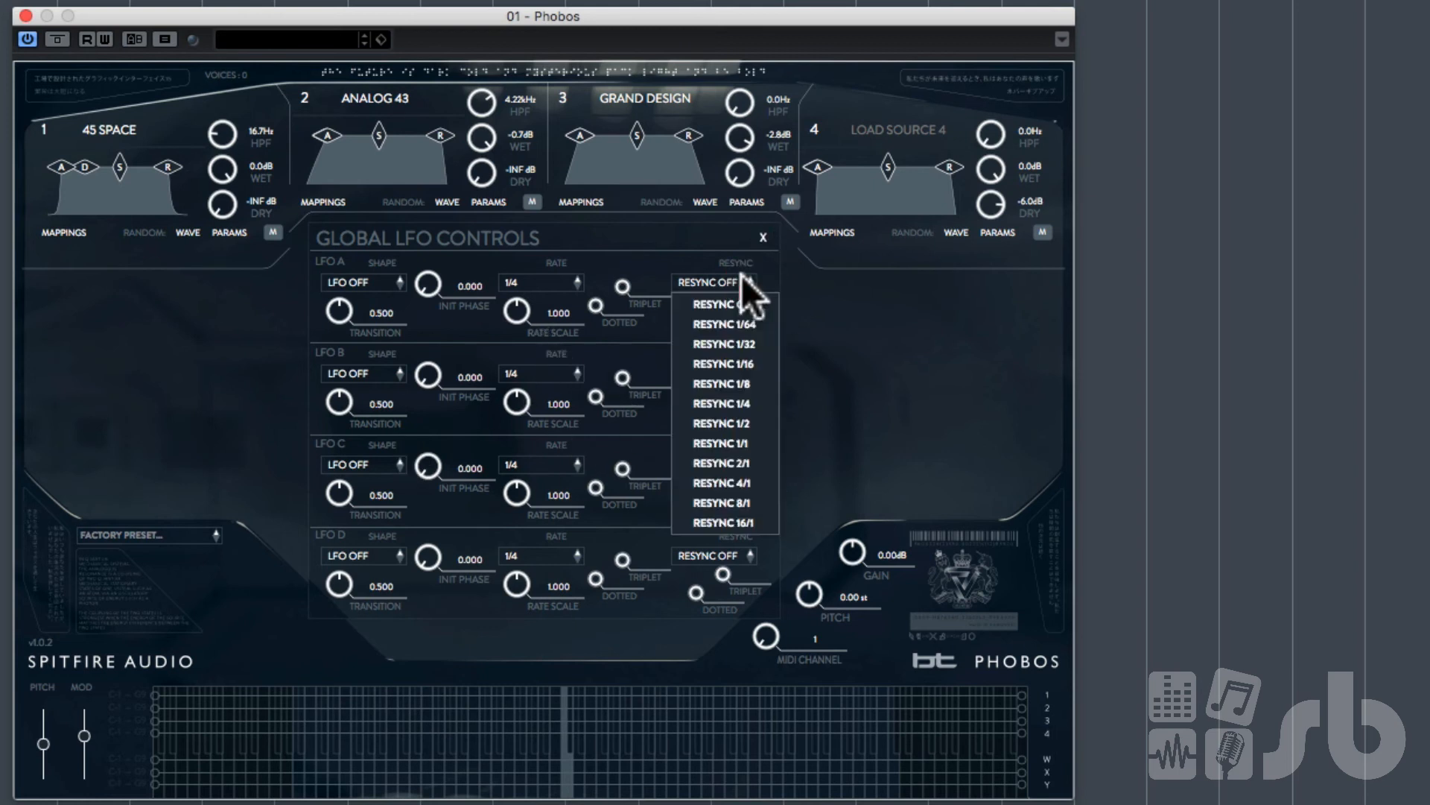
left_click(764, 238)
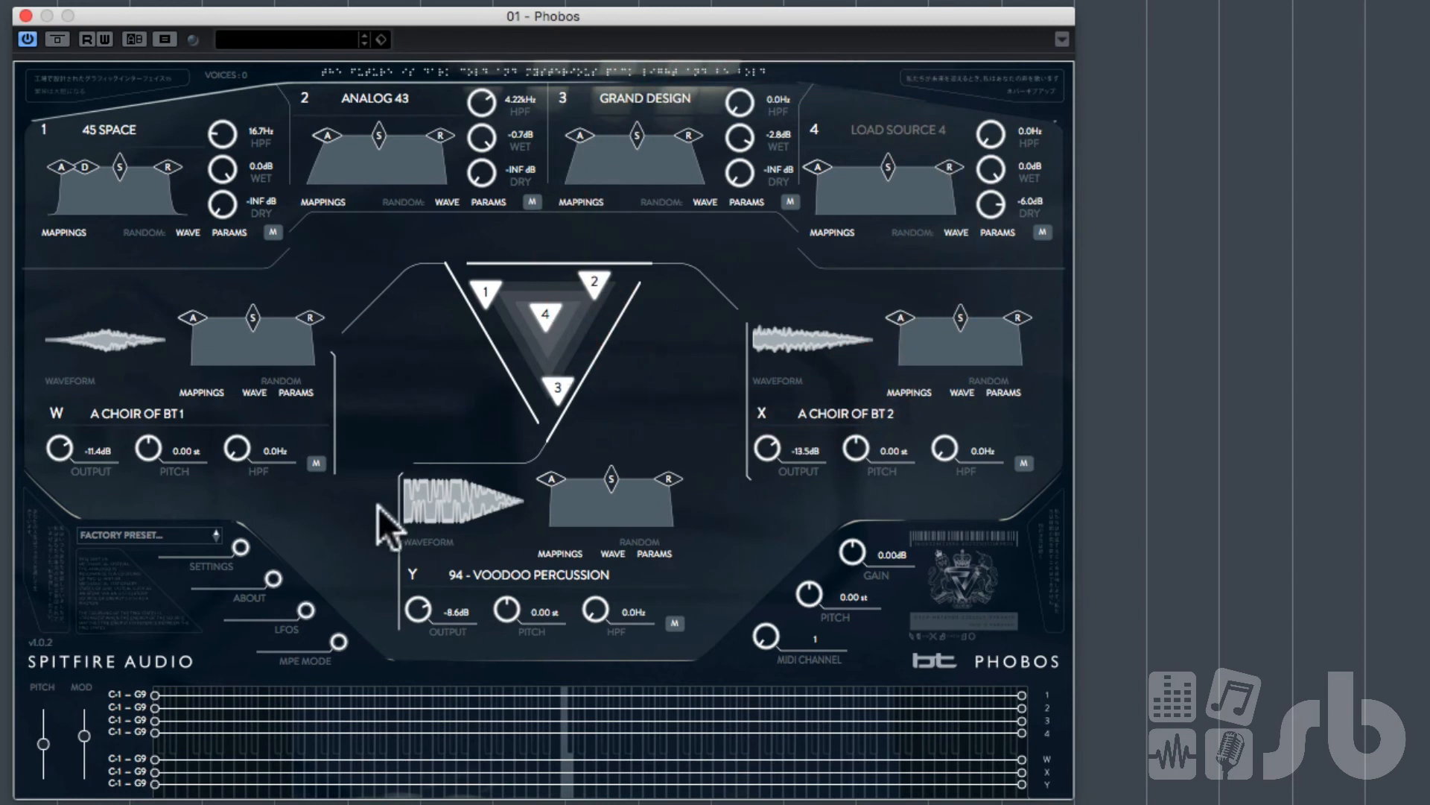
left_click(340, 642)
Step: Load the factory preset SPARKLY HORSEY from Paul Thomson's Harmonic and Melodic presets
left_click(158, 535)
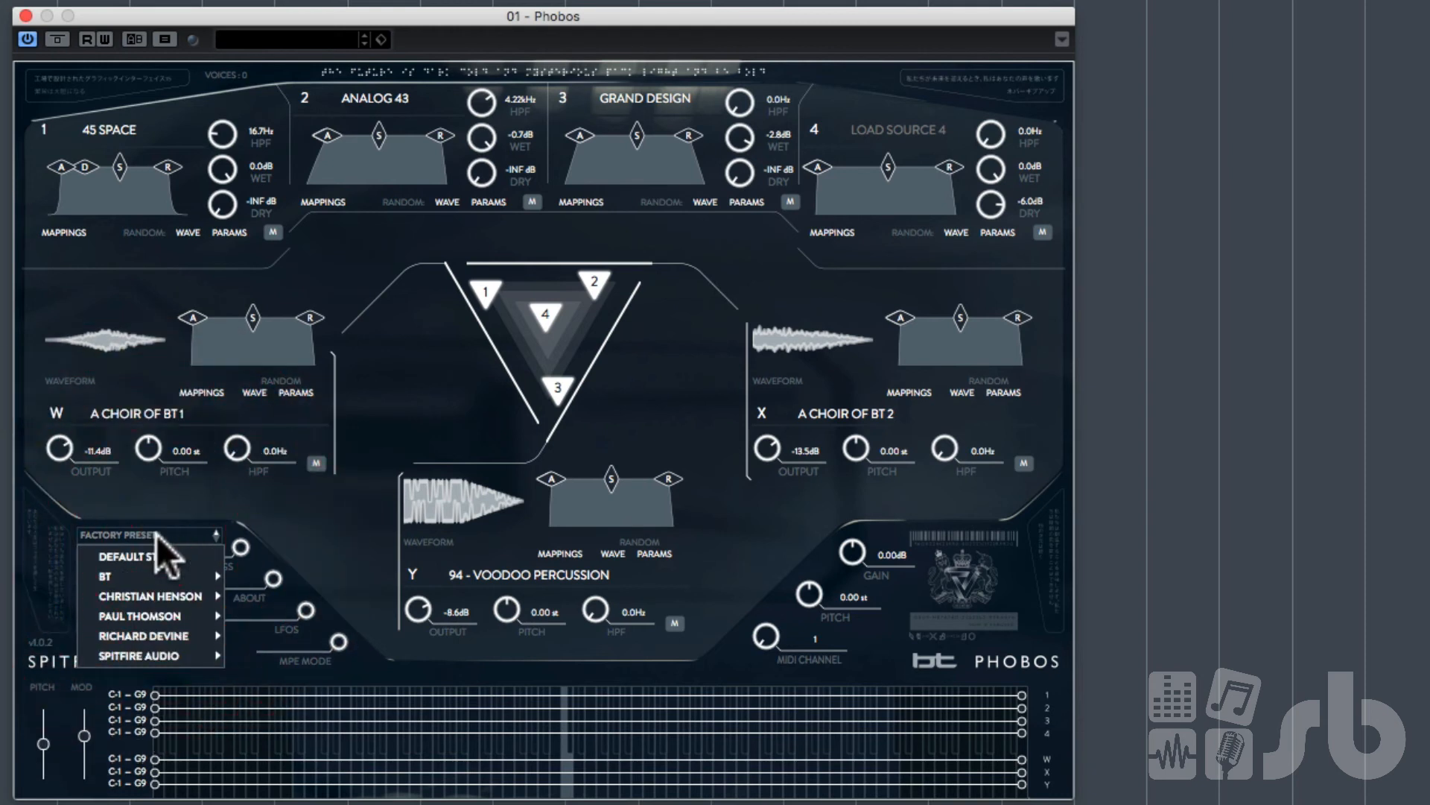
mouse_move(185, 613)
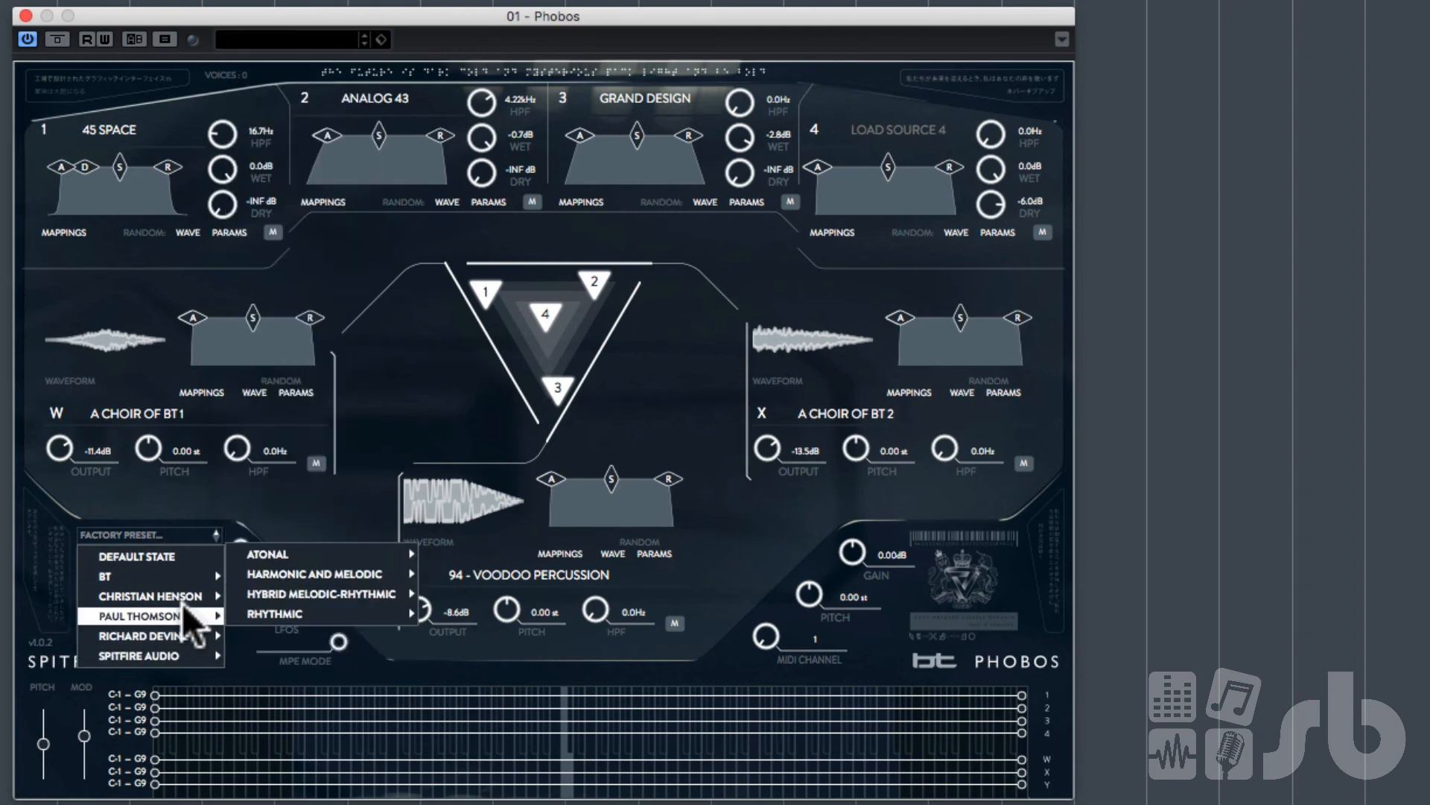
mouse_move(368, 589)
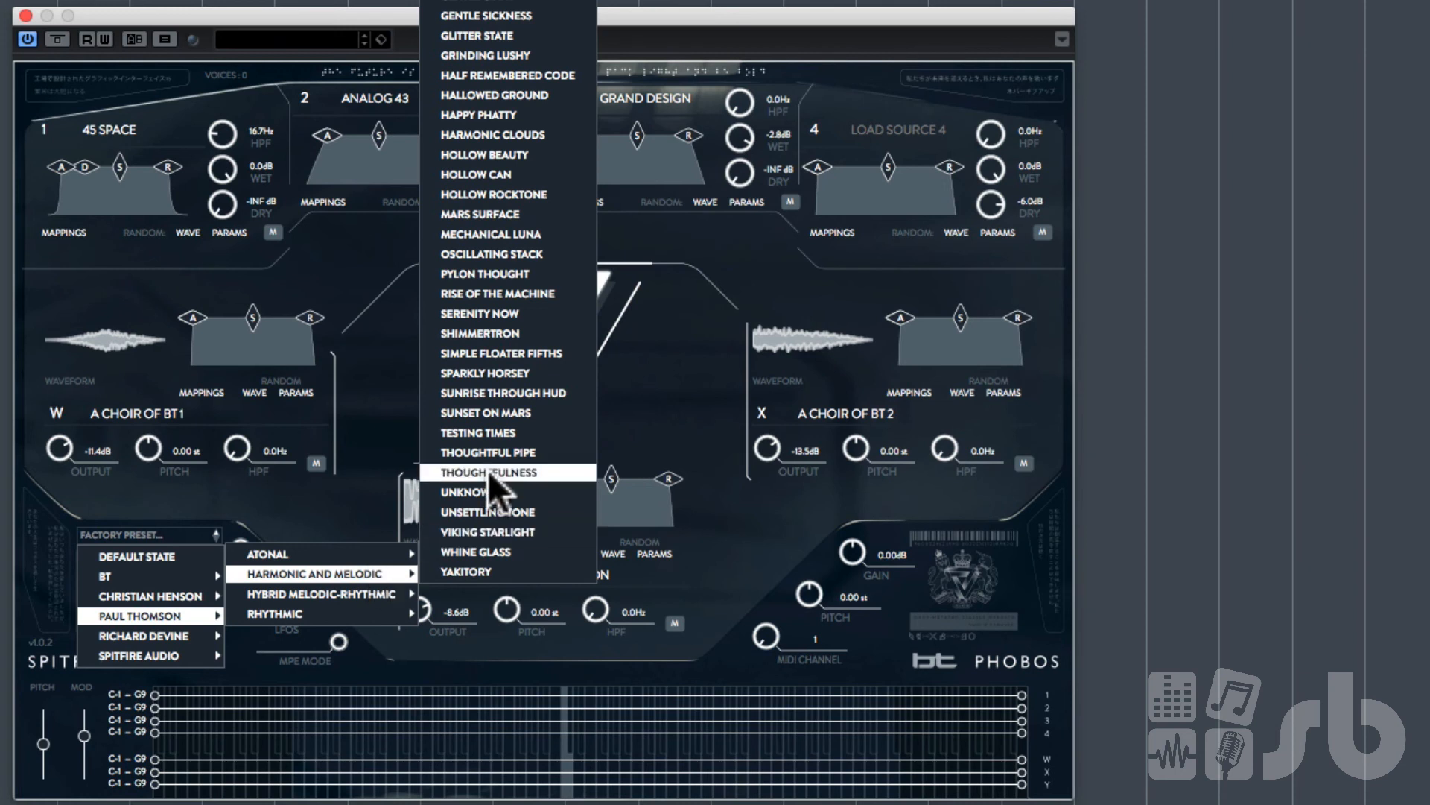
left_click(527, 374)
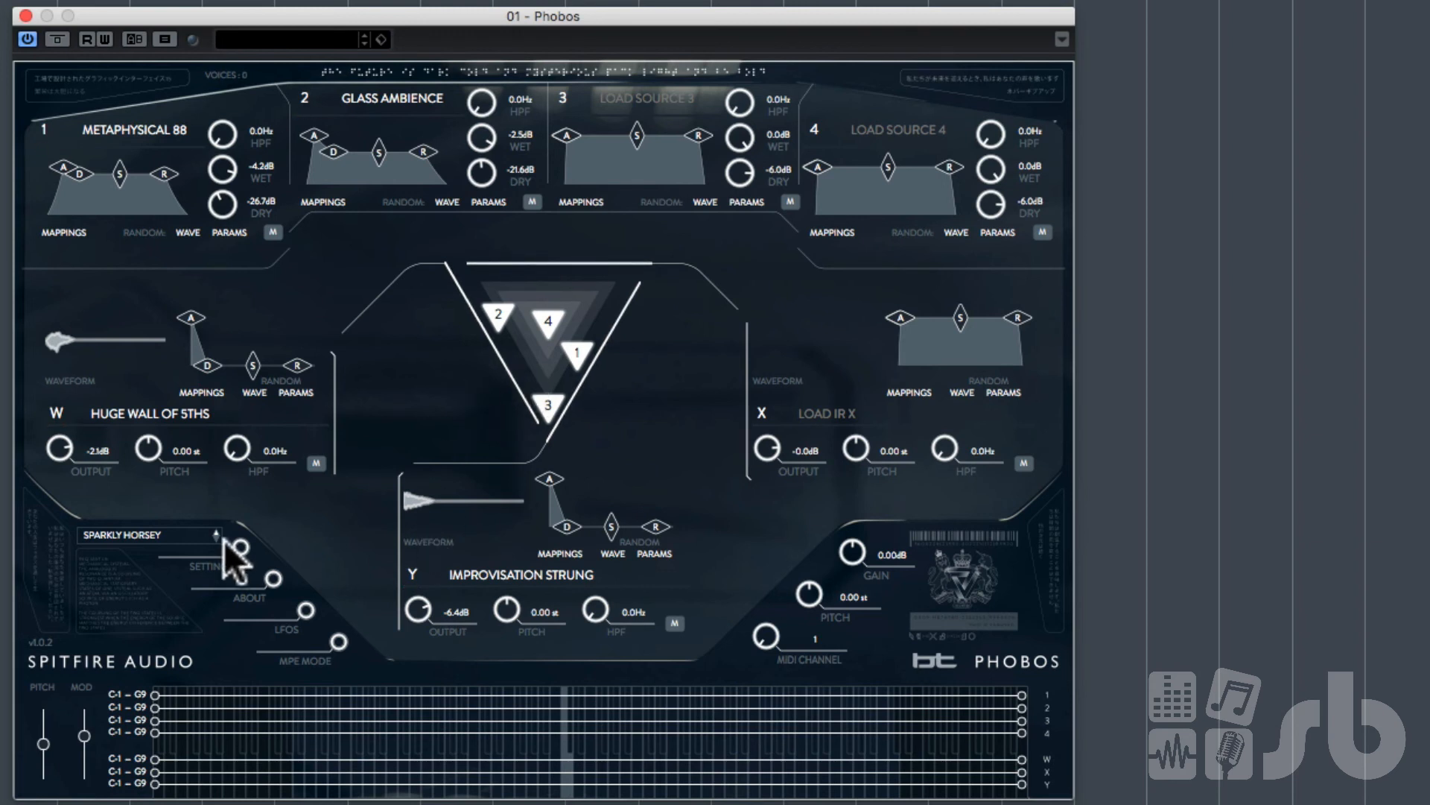
Step: Load the Spitfire Audio Rhythmic factory preset NICE AND SIMPLE and raise IR W's output to 11.2 dB
left_click(141, 534)
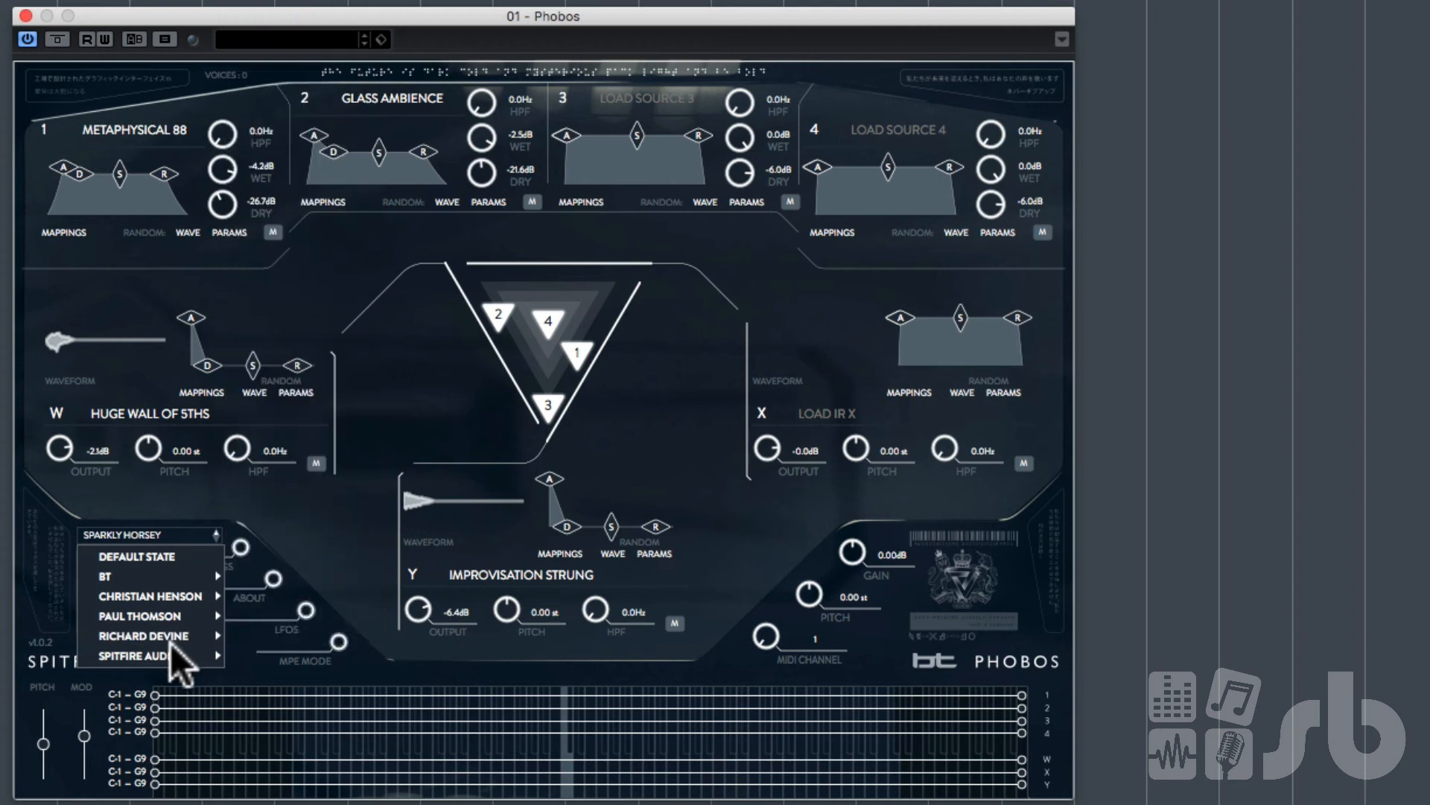
mouse_move(177, 656)
mouse_move(339, 657)
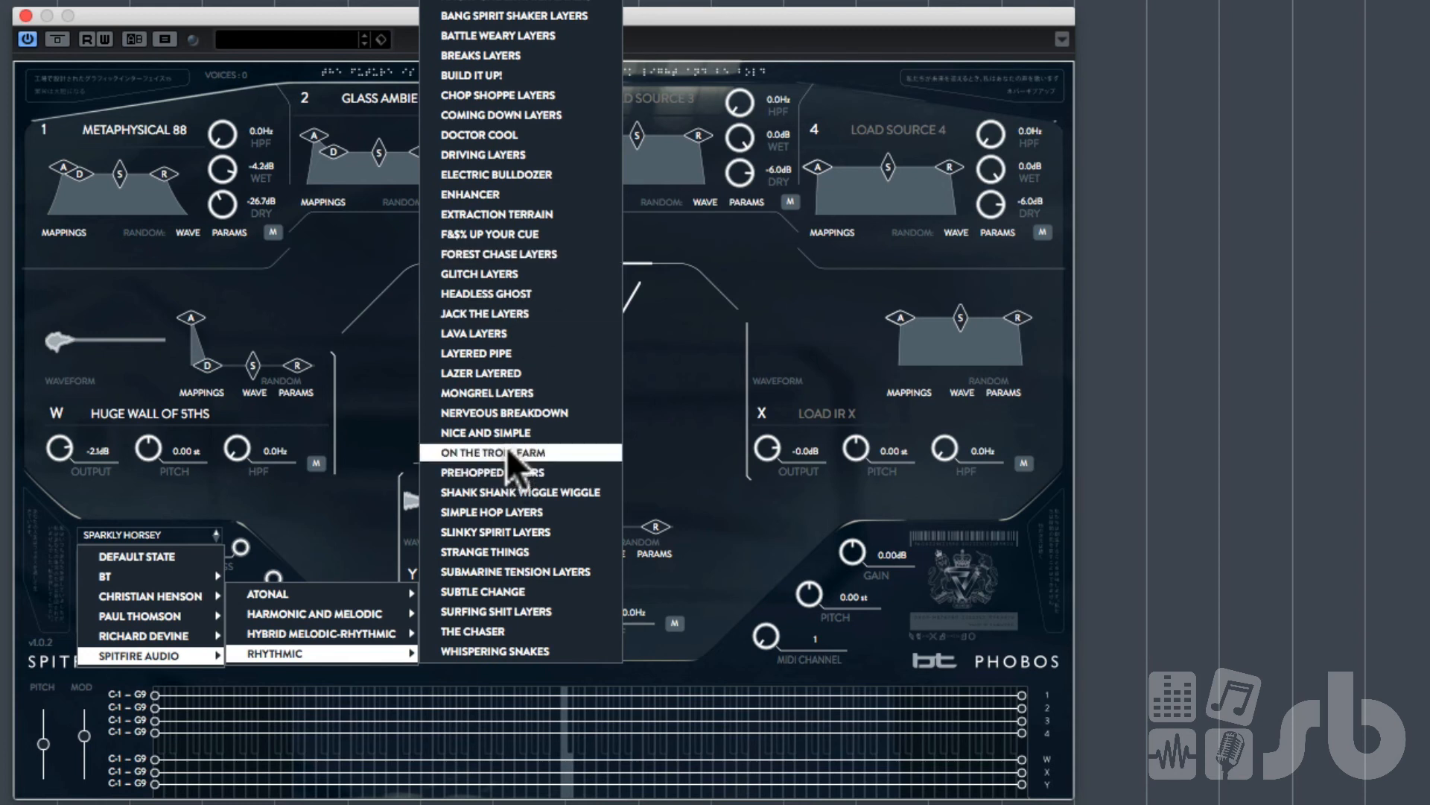
left_click(509, 439)
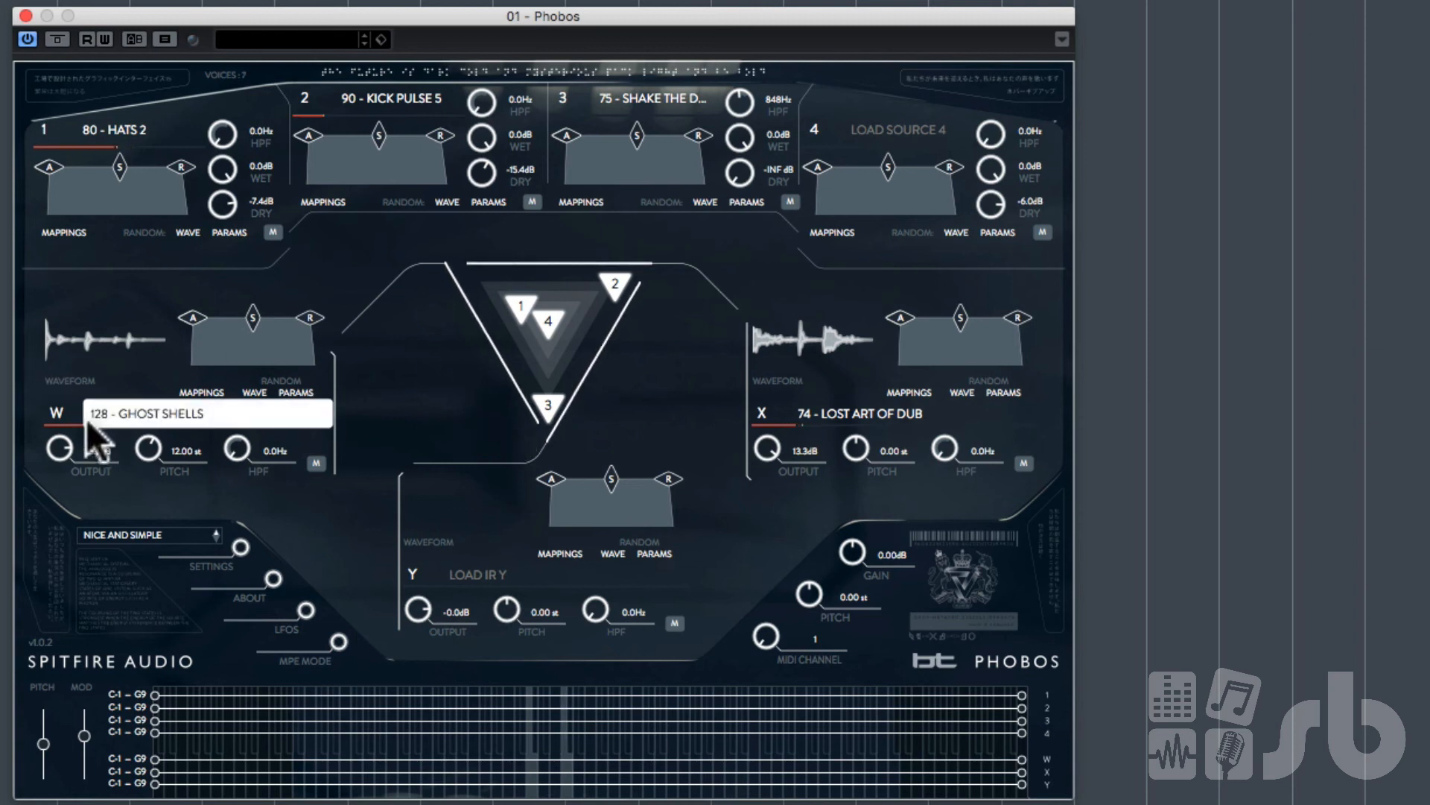
left_click_drag(69, 444, 75, 408)
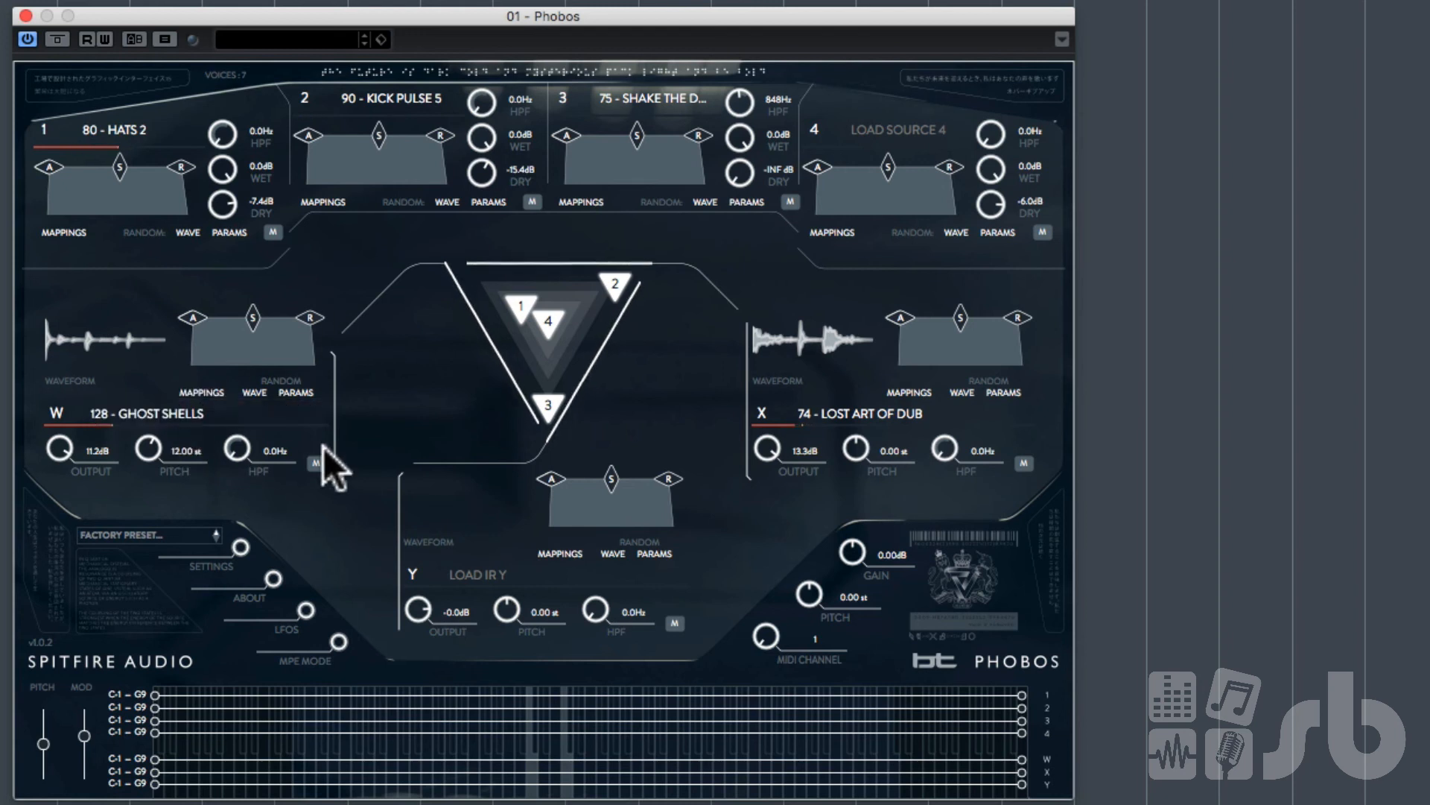
Step: Load the Spitfire Audio Rhythmic factory preset WHISPERING SNAKES
left_click(123, 534)
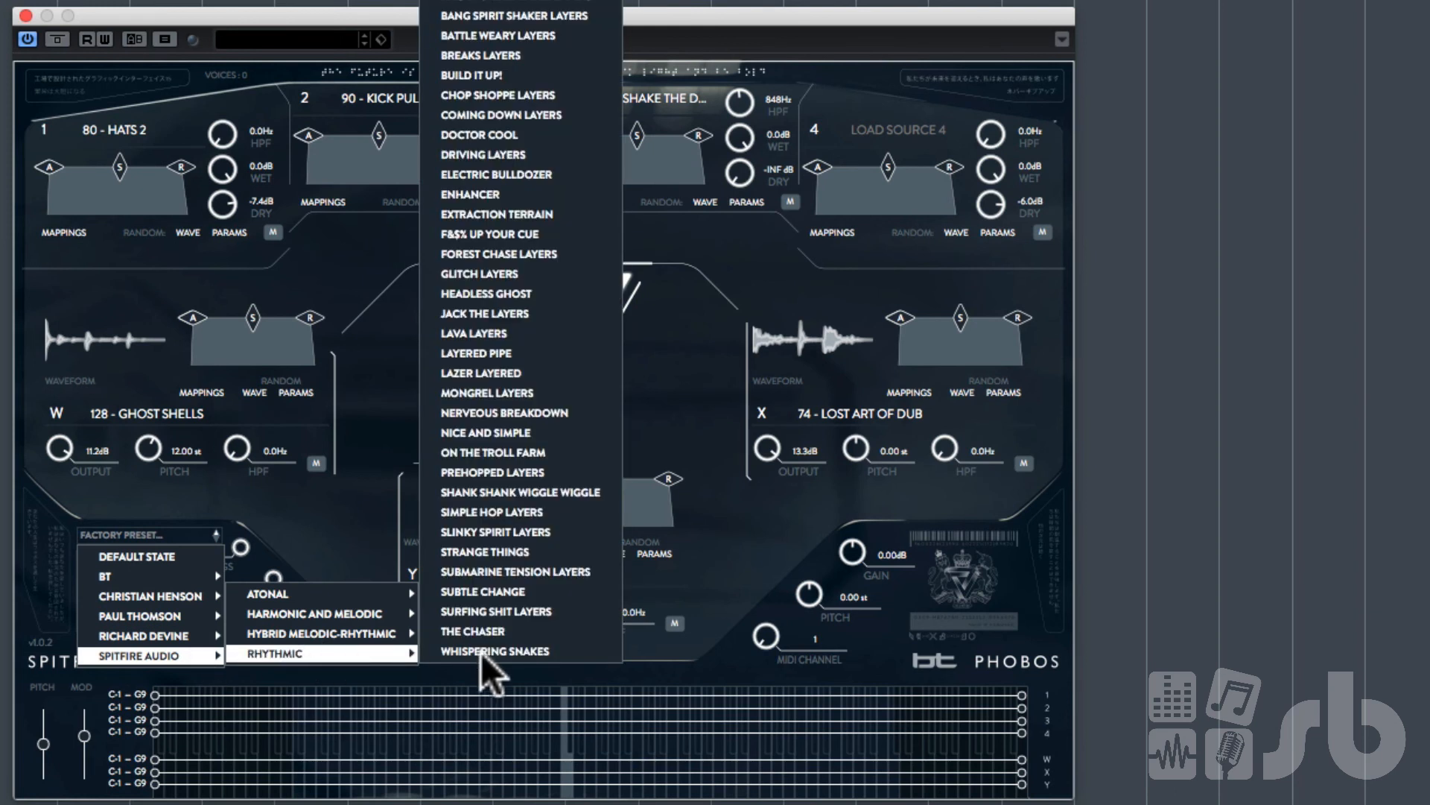
left_click(522, 652)
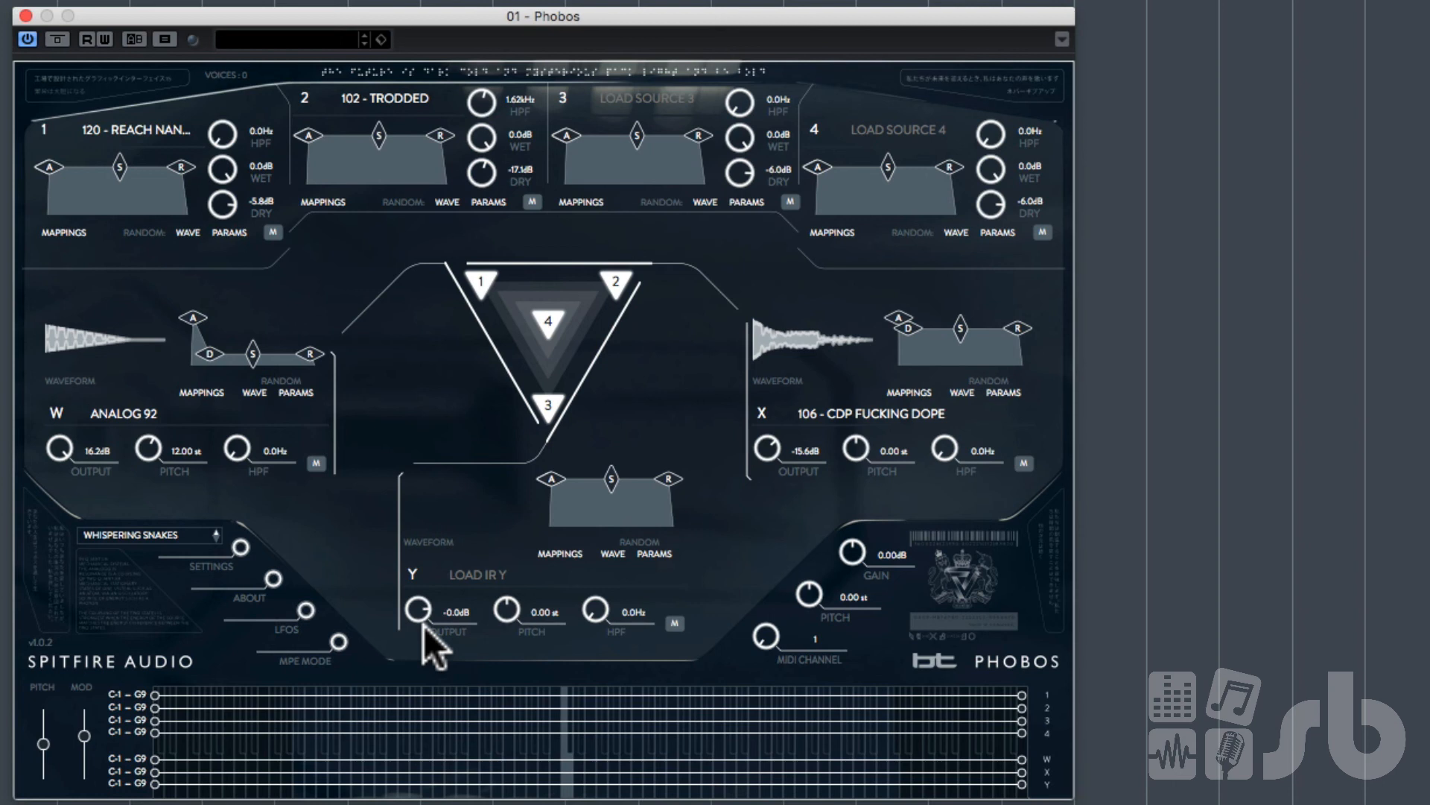
Step: Load the BT Rhythmic factory preset 140 - DARK HORSES
left_click(116, 533)
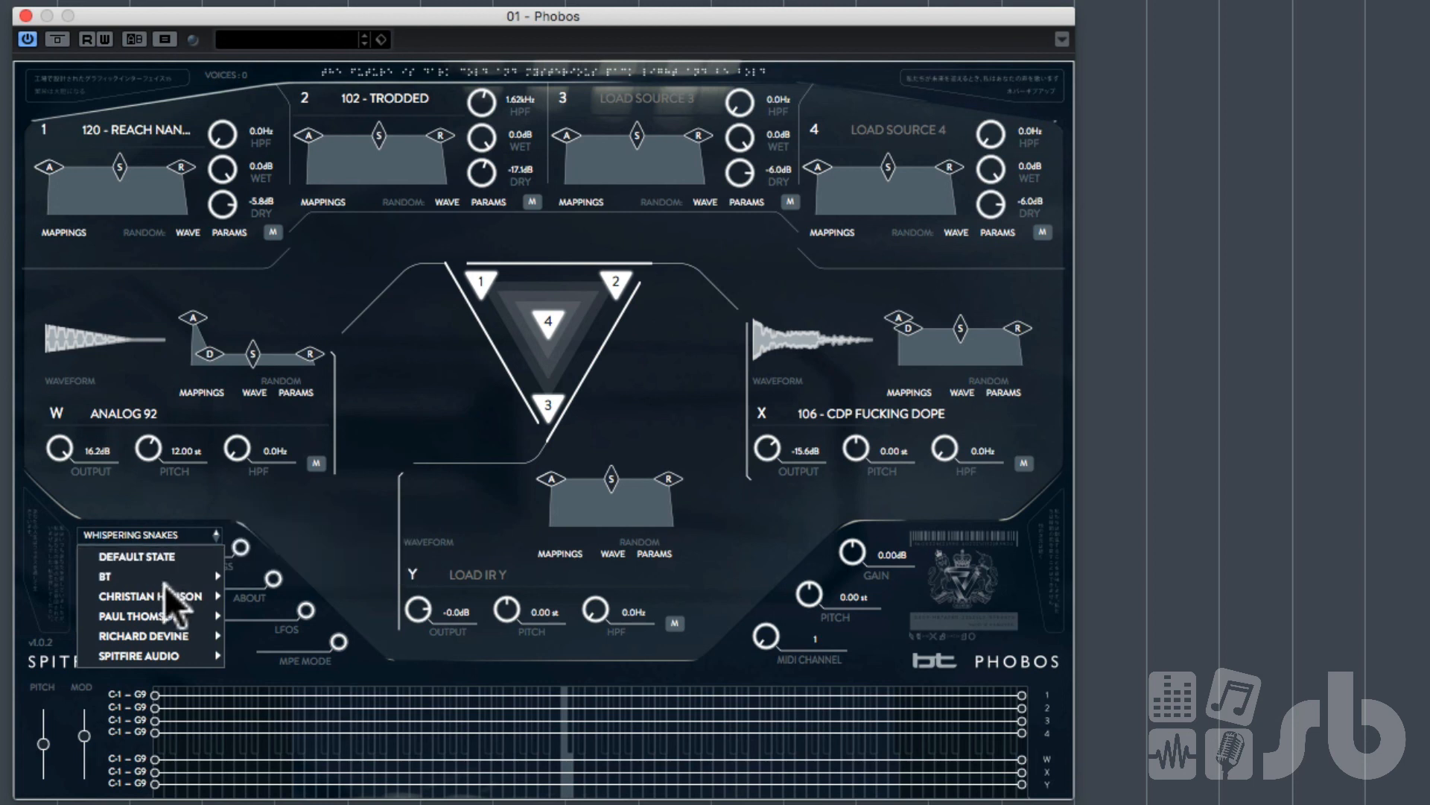
mouse_move(192, 654)
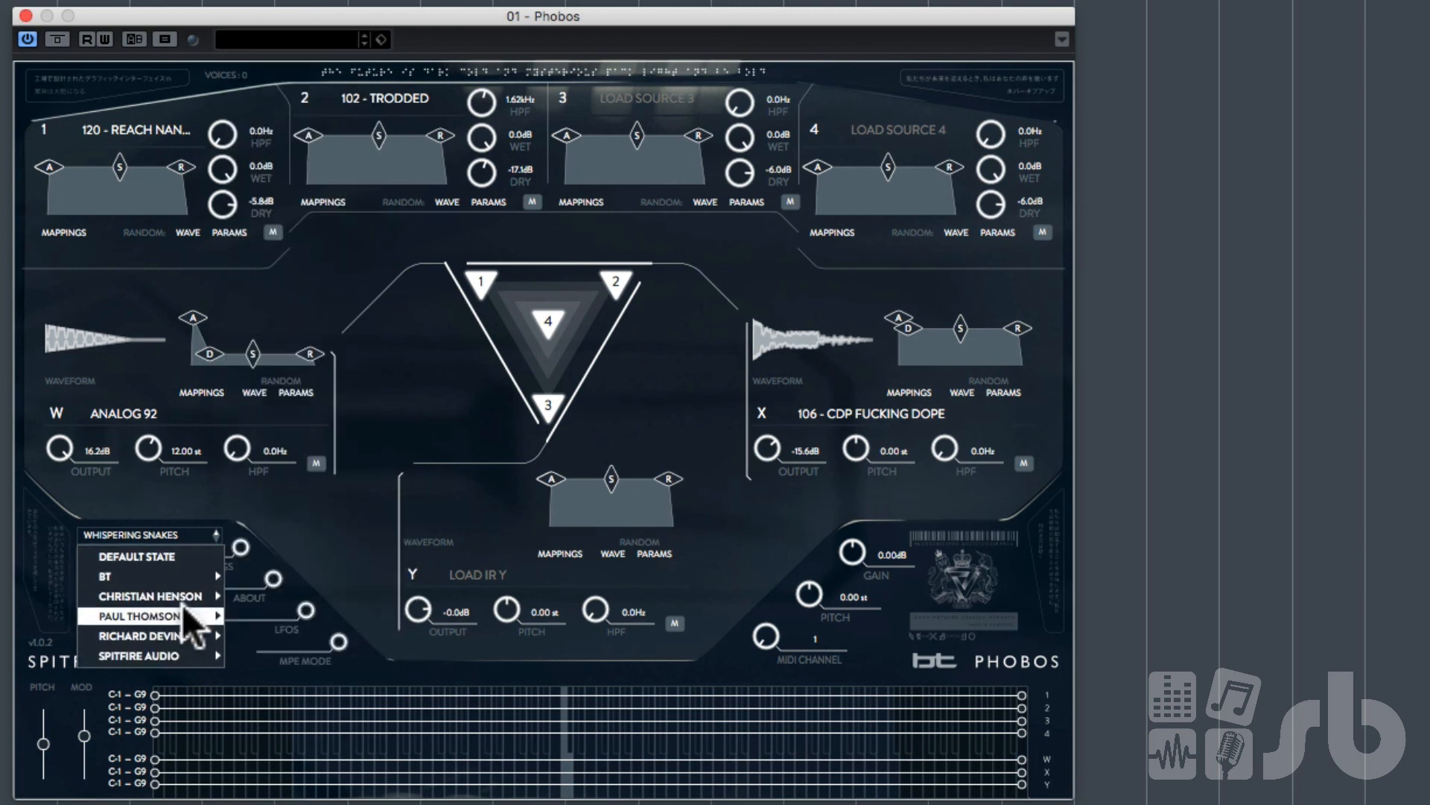
mouse_move(185, 595)
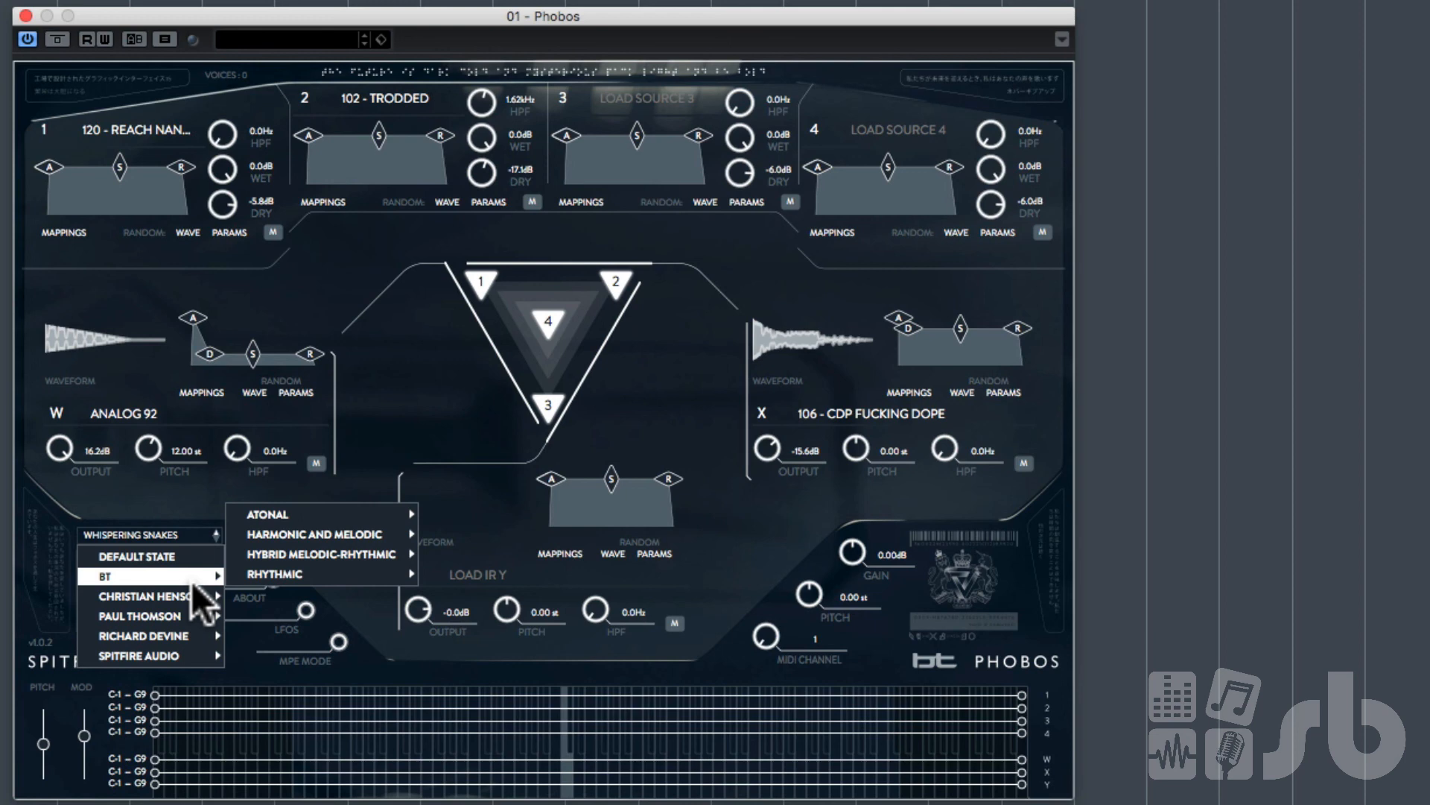
mouse_move(324, 581)
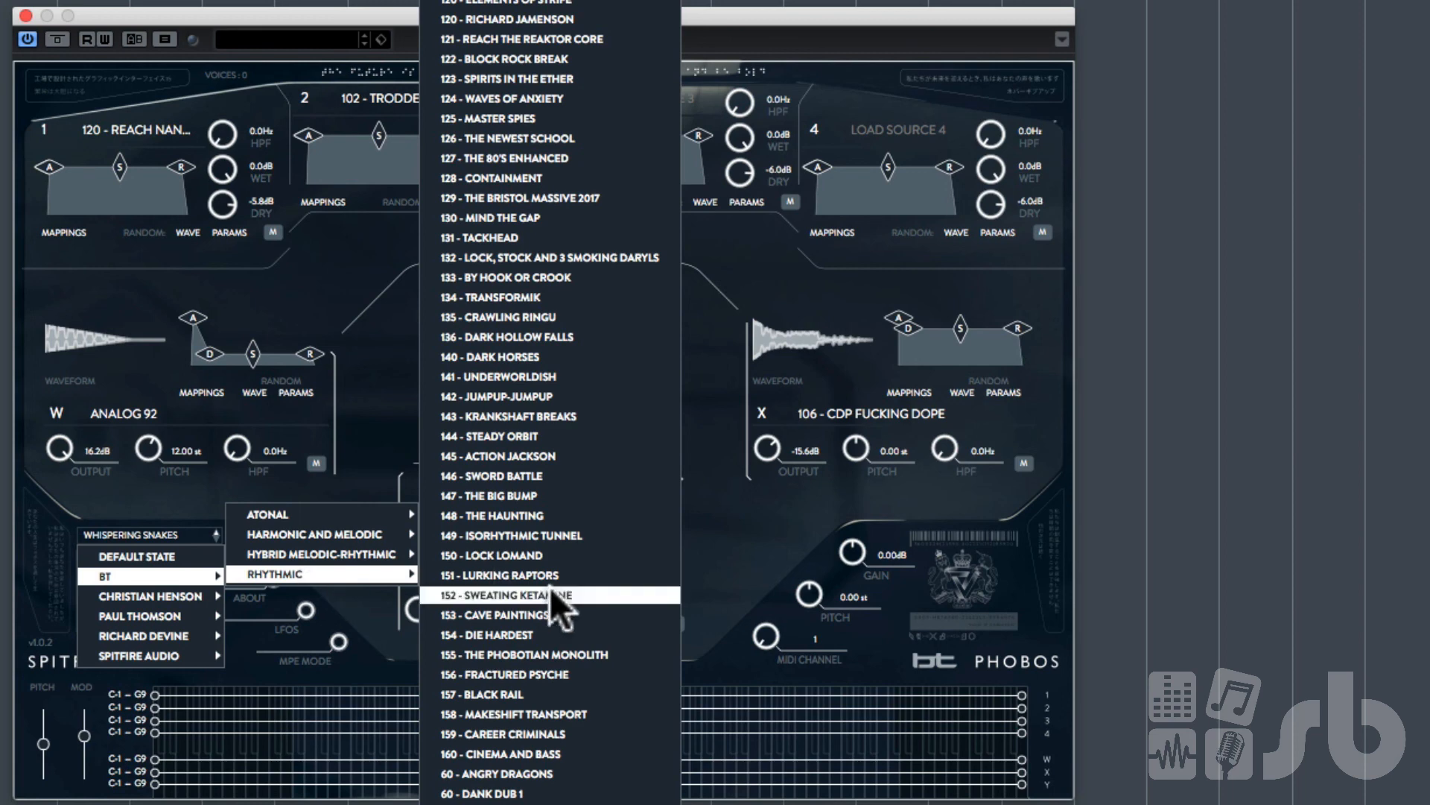
left_click(531, 356)
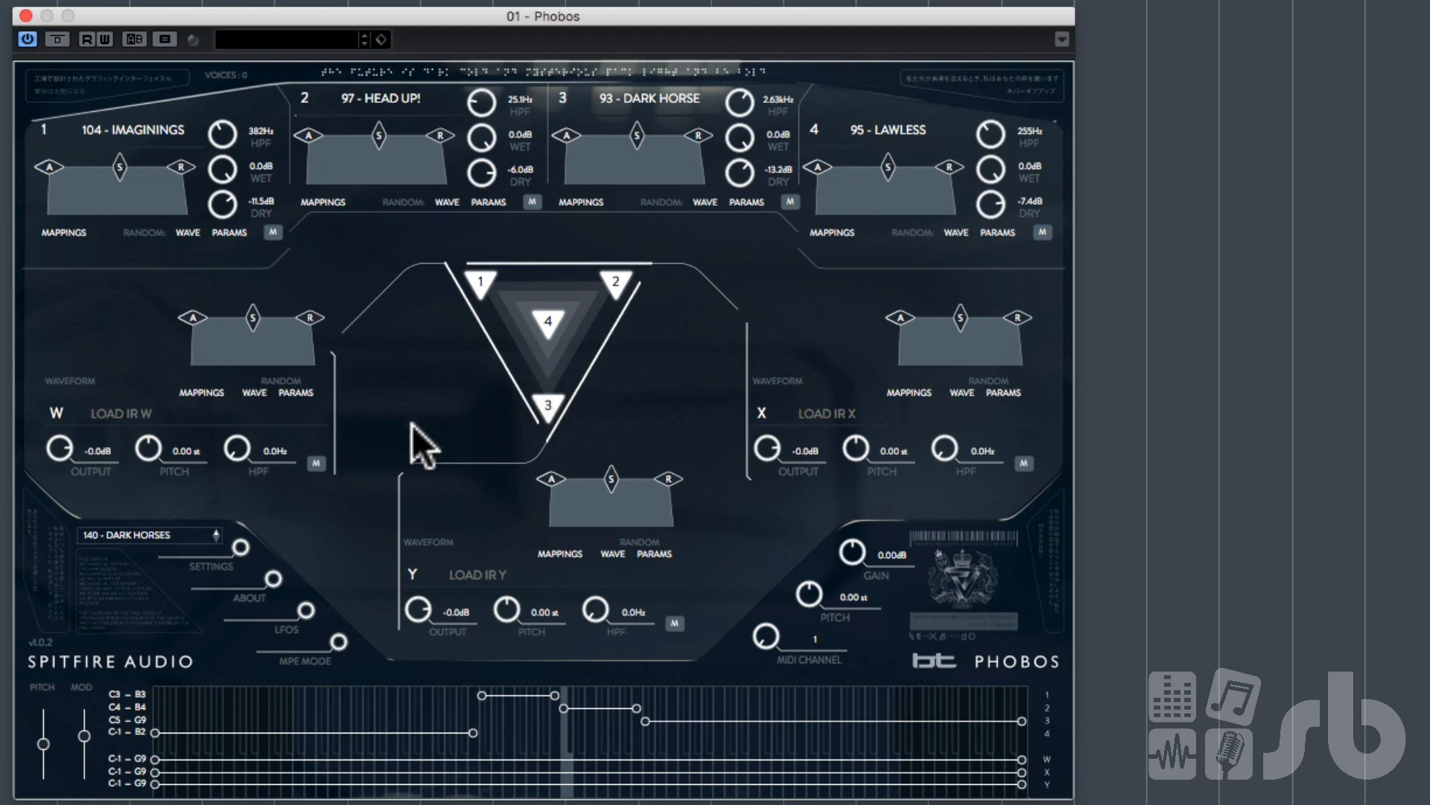
Step: Load the BT Hybrid Melodic-Rhythmic factory preset EGO DEATH
left_click(190, 527)
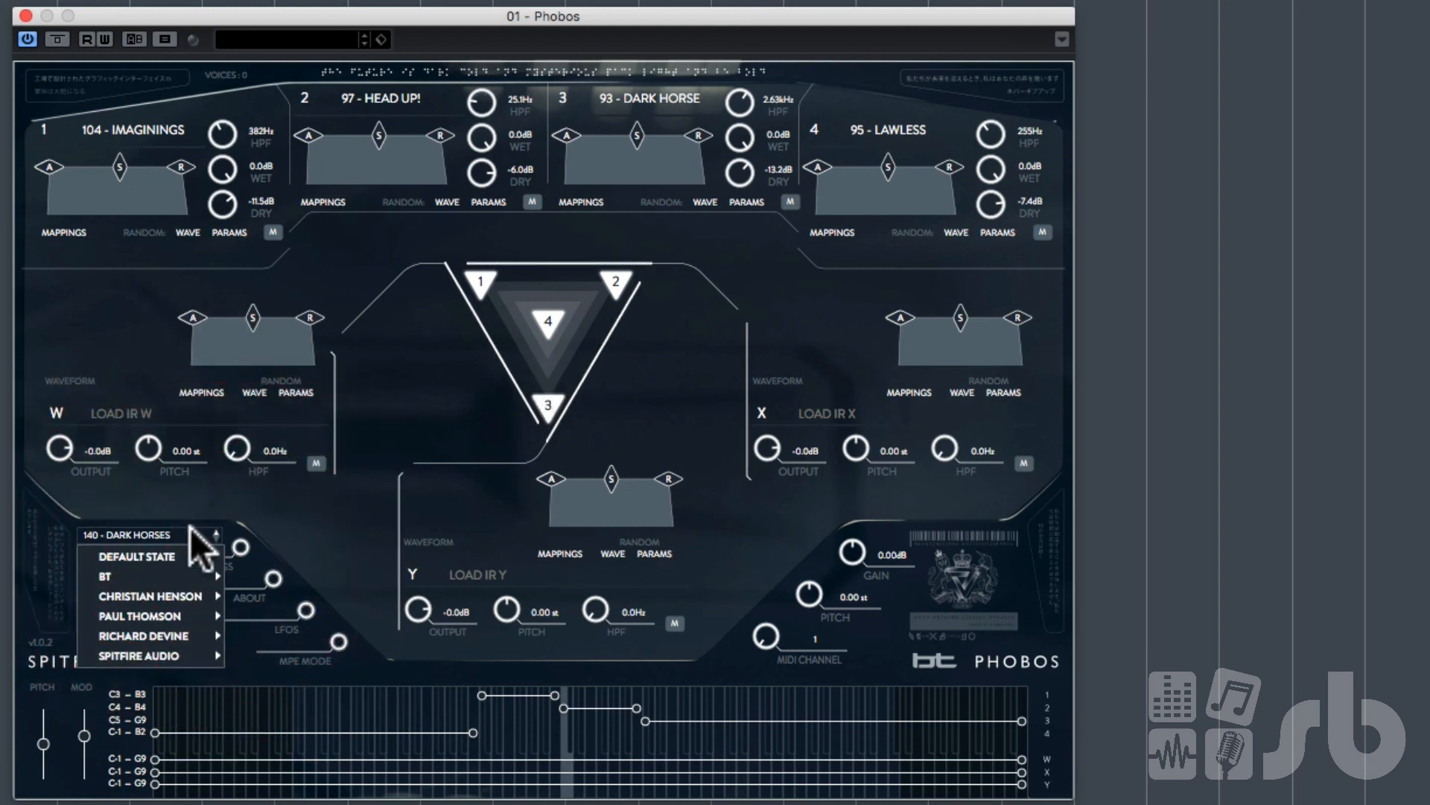
mouse_move(199, 633)
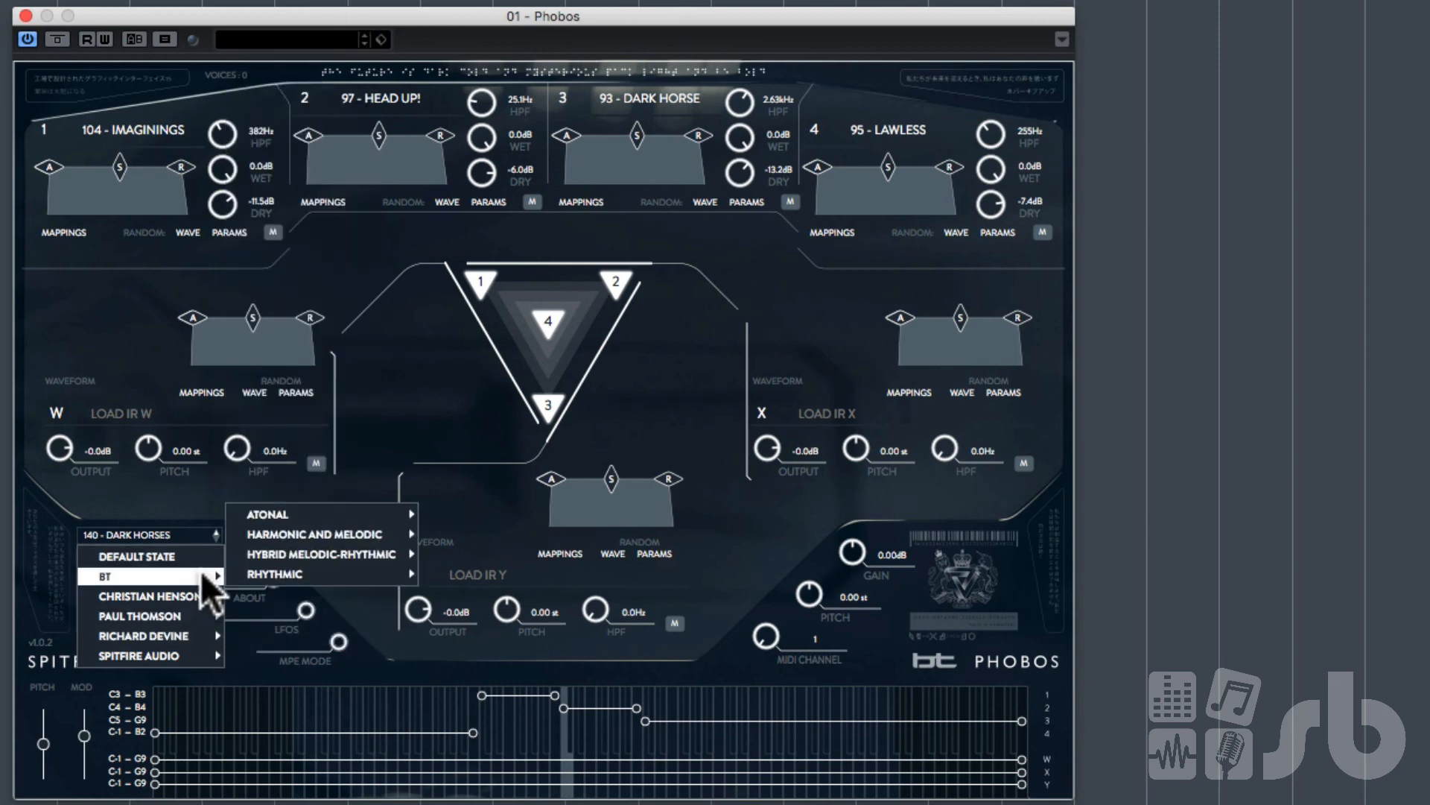
mouse_move(346, 533)
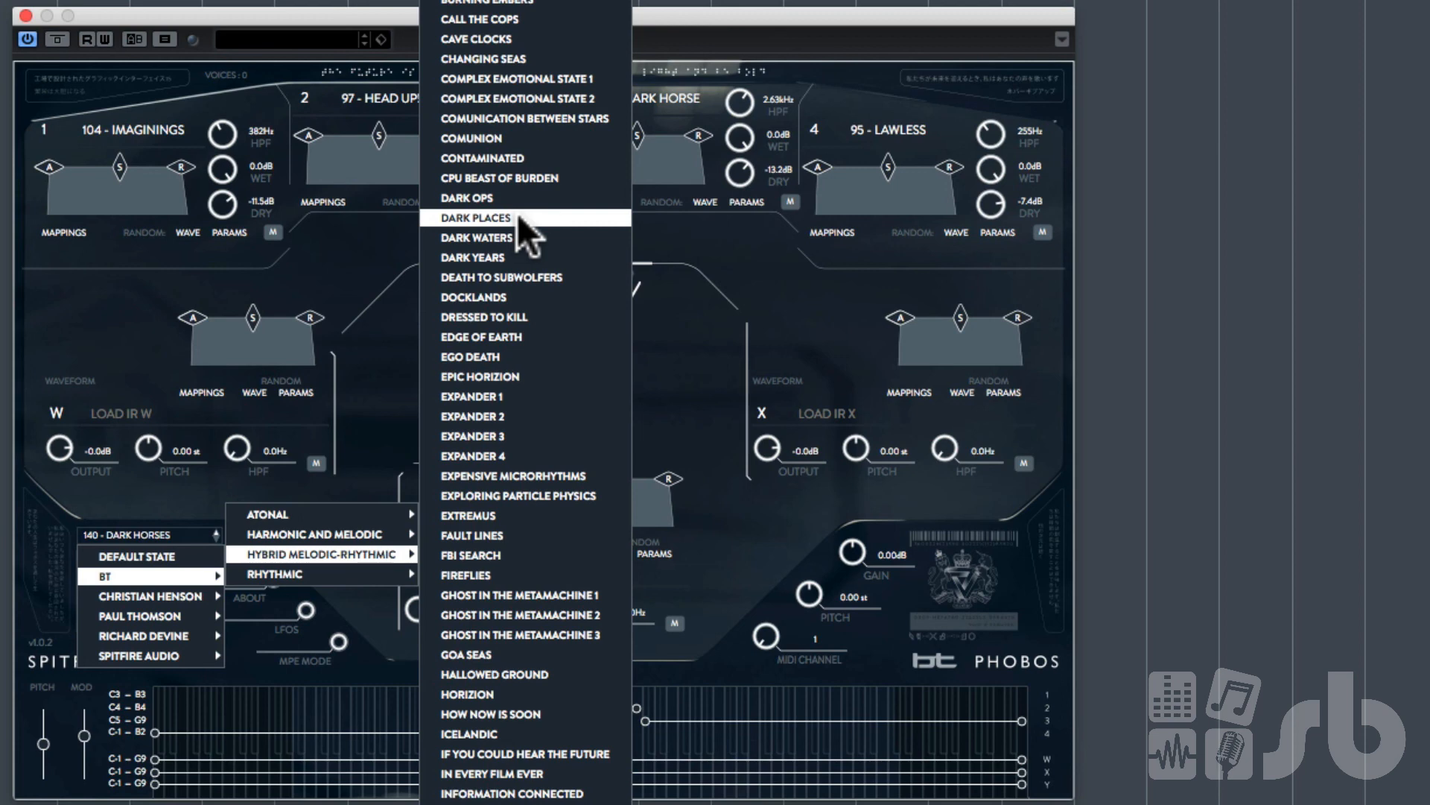
left_click(511, 354)
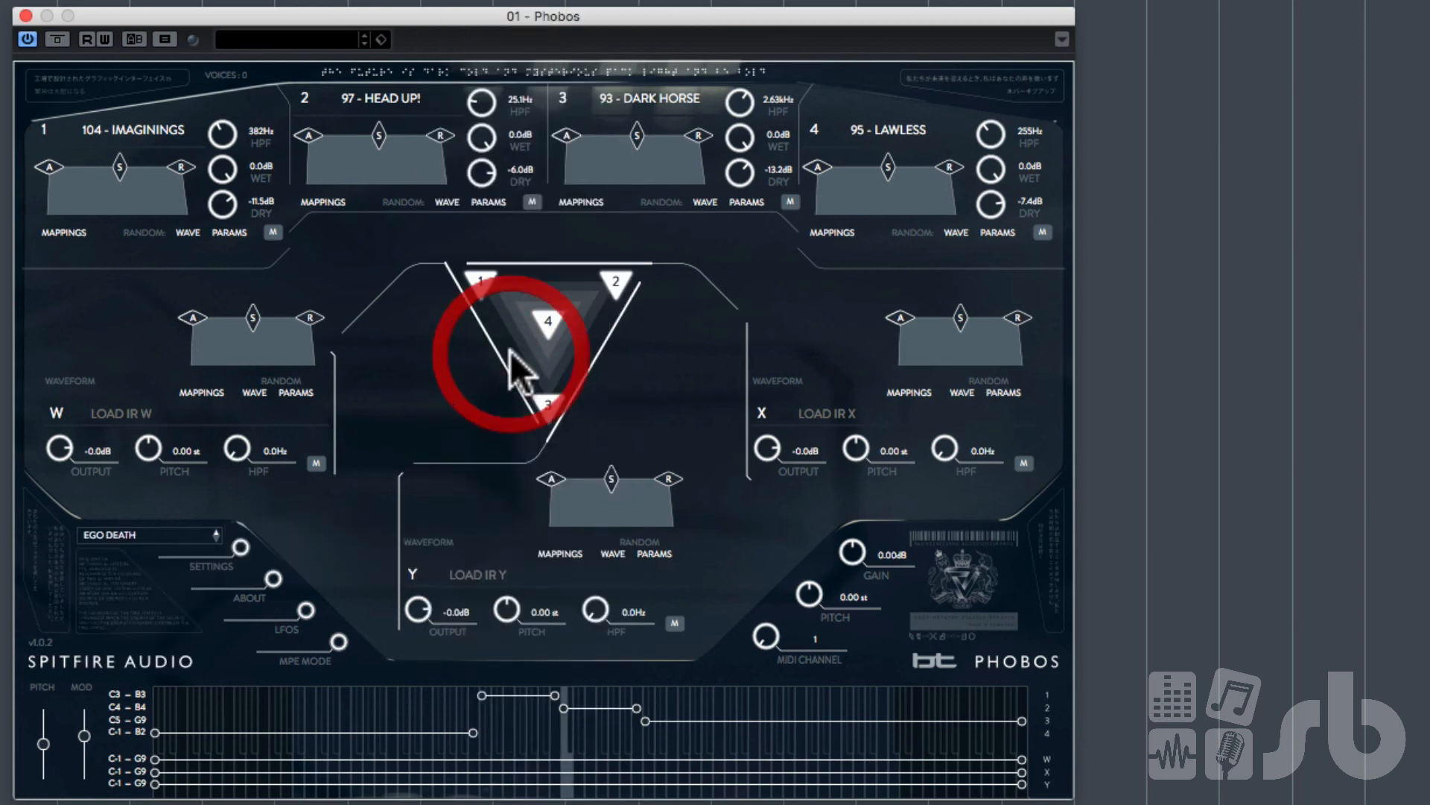